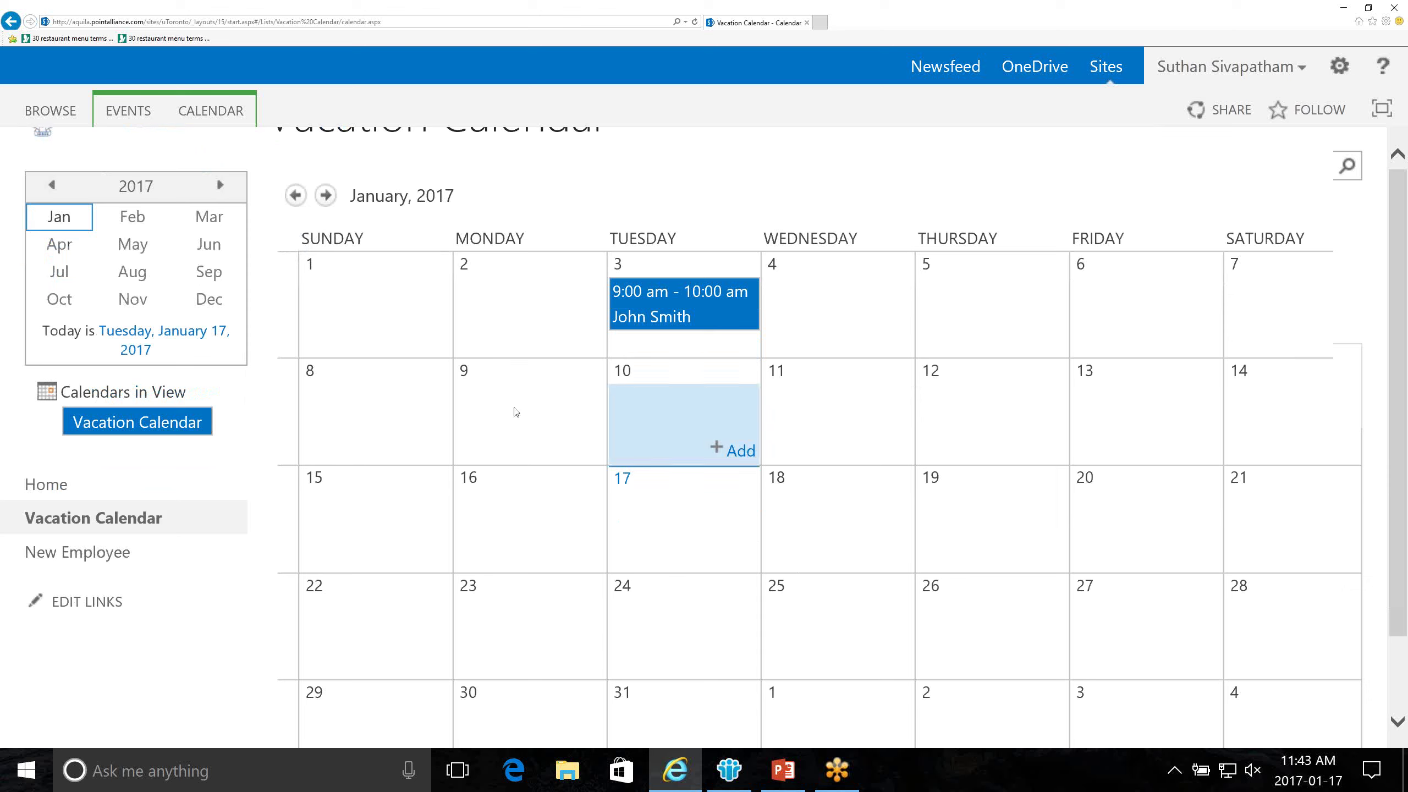
# Step: Add an all-day vacation event for January 9–13, 2017, with the employee's name as title and Jamaica as location
pyautogui.moveTo(502, 411); pyautogui.dragTo(1224, 469)
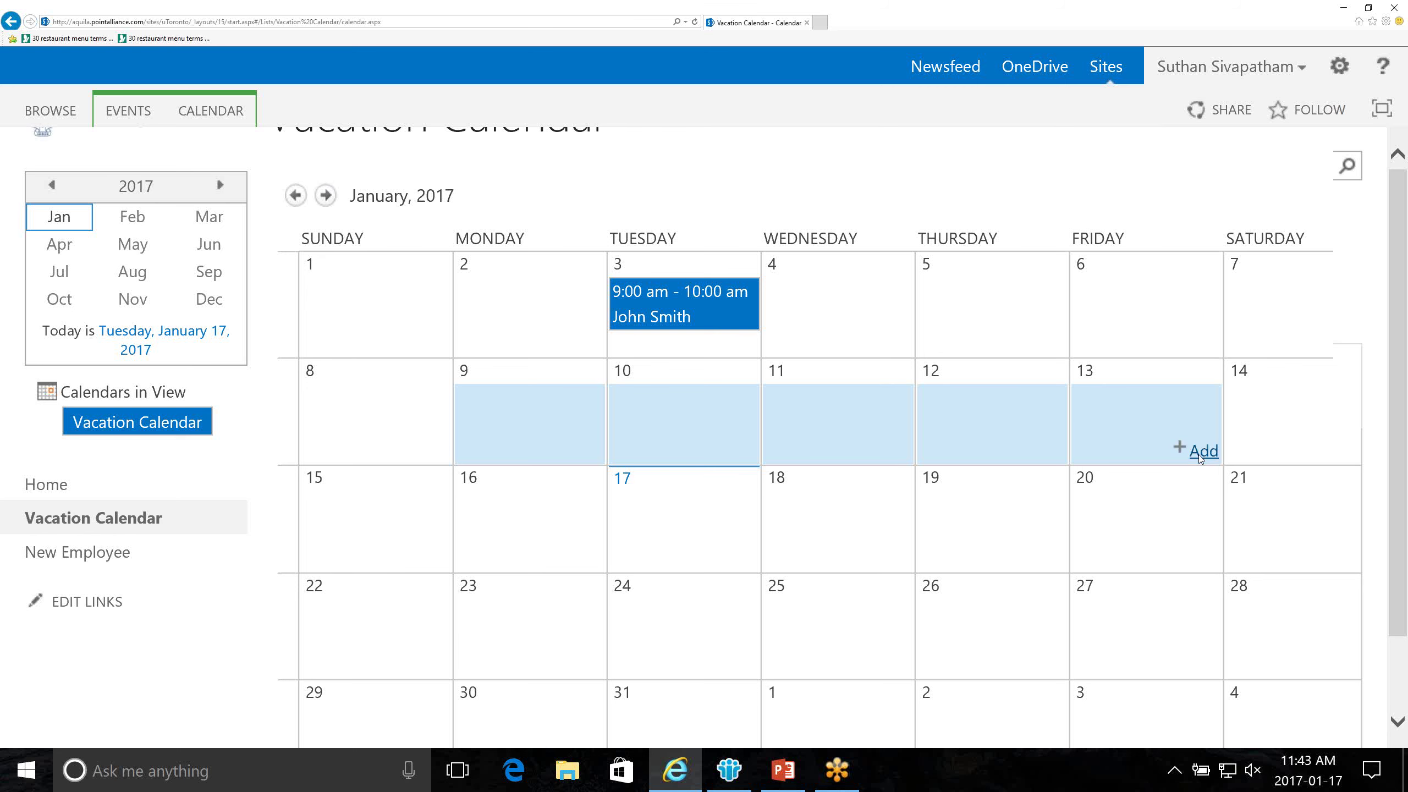
pyautogui.click(1202, 452)
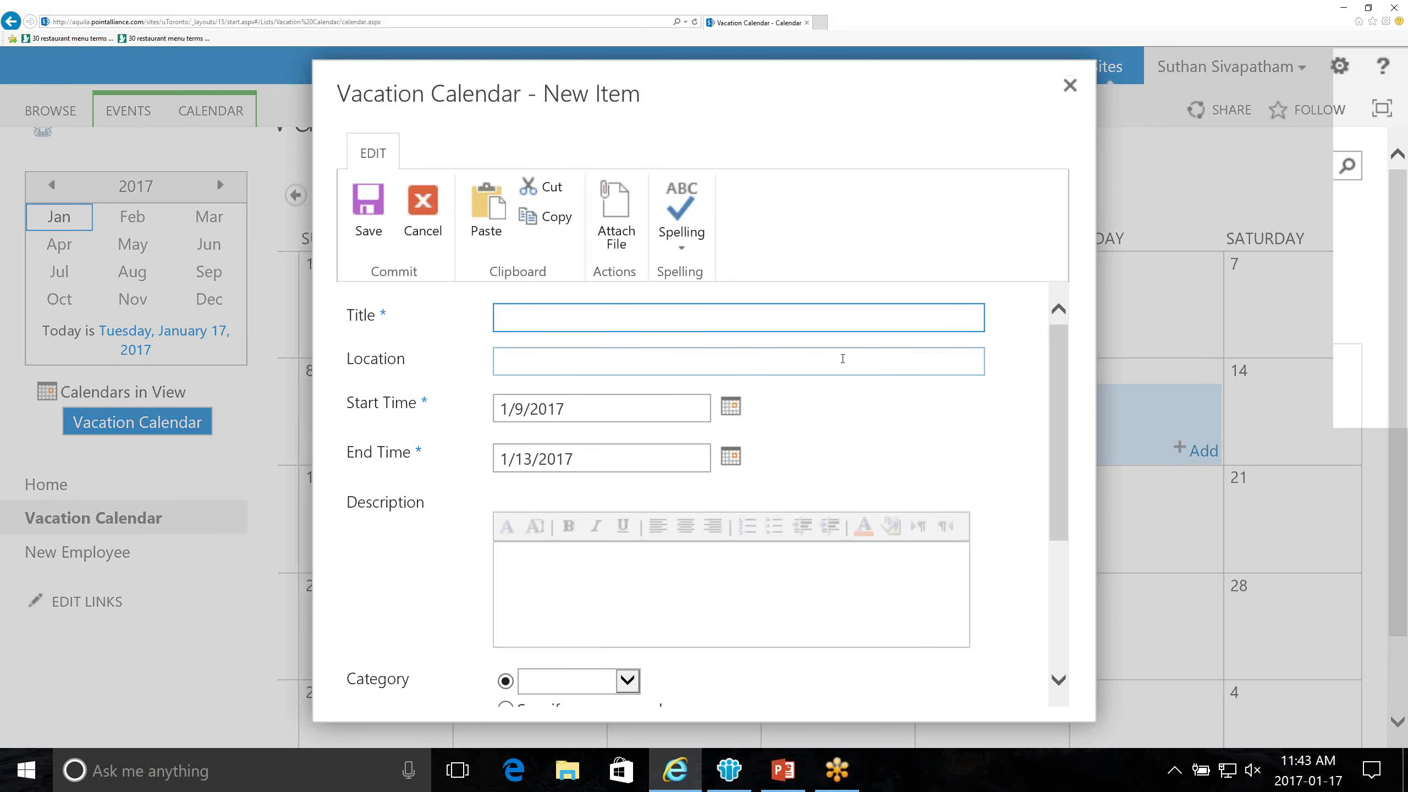
pyautogui.write('Mike Smith')
pyautogui.click(840, 359)
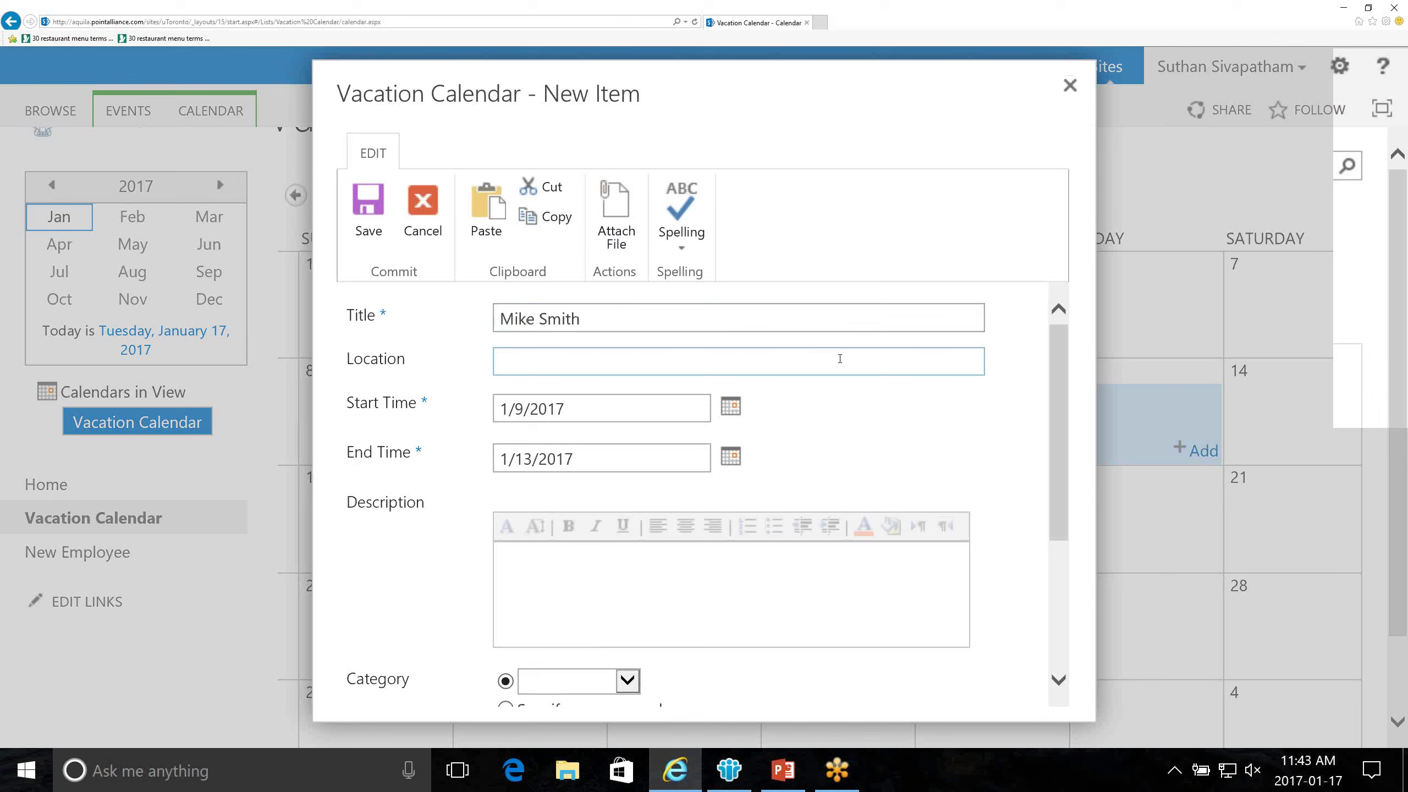
pyautogui.write('Jamaica')
pyautogui.scroll(-1, 708, 706)
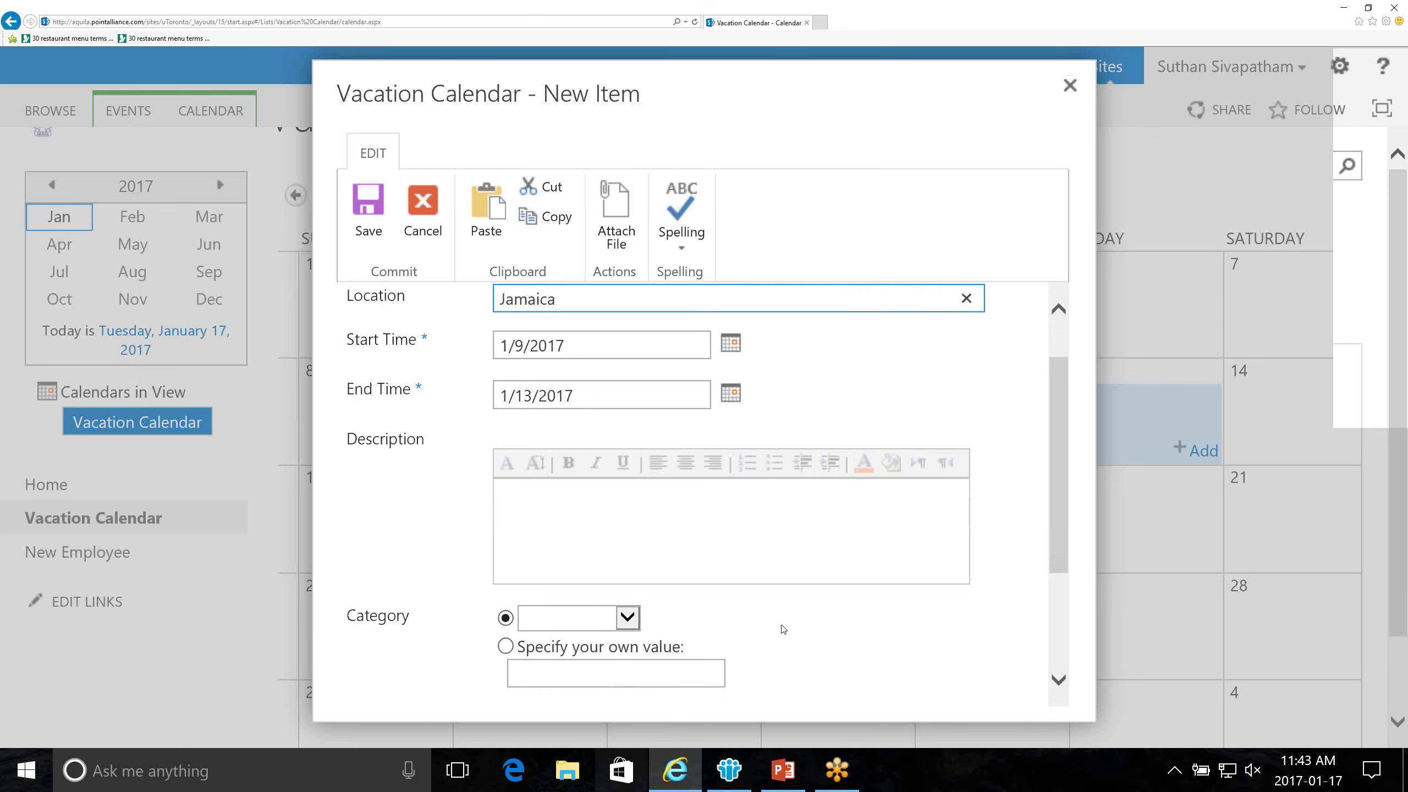
pyautogui.scroll(-3, 783, 628)
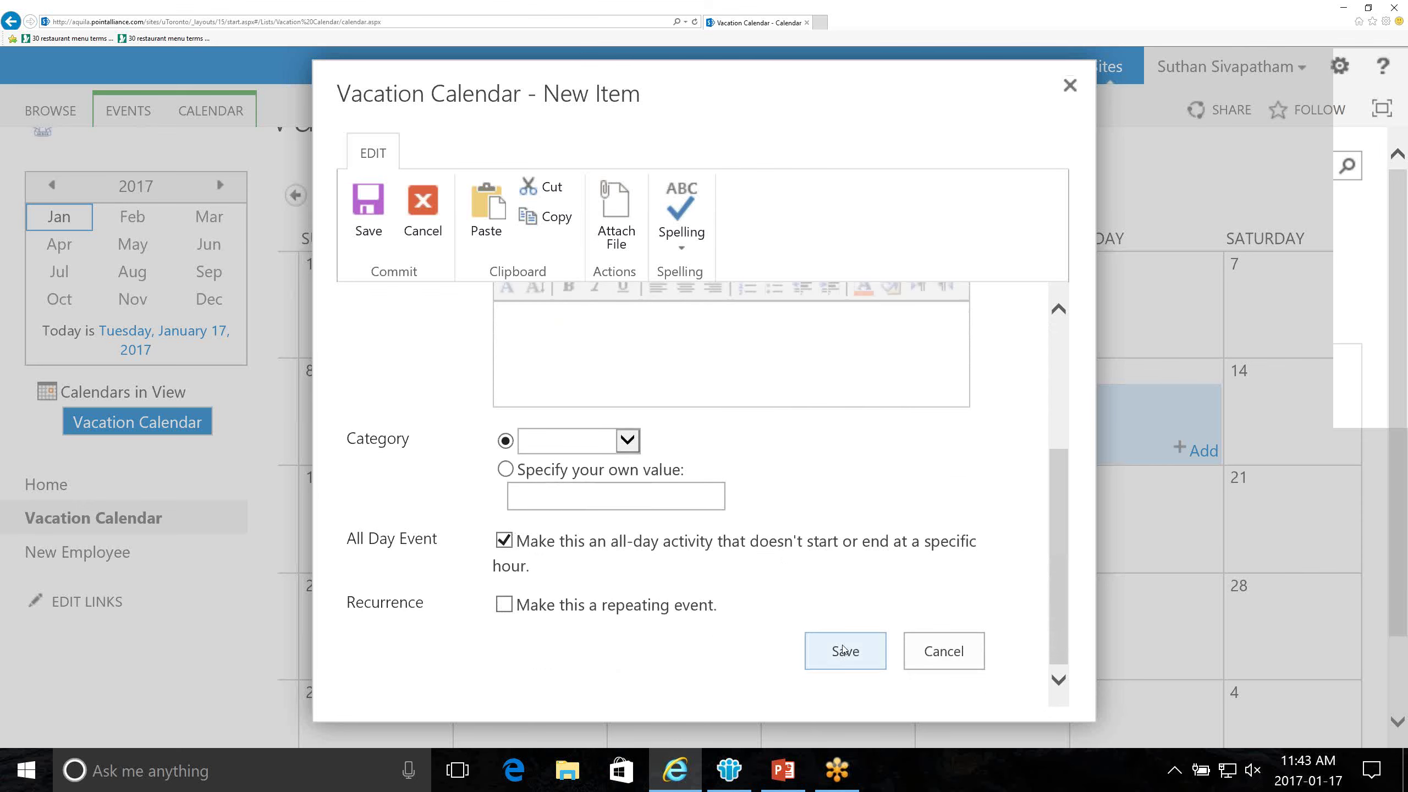
pyautogui.click(843, 649)
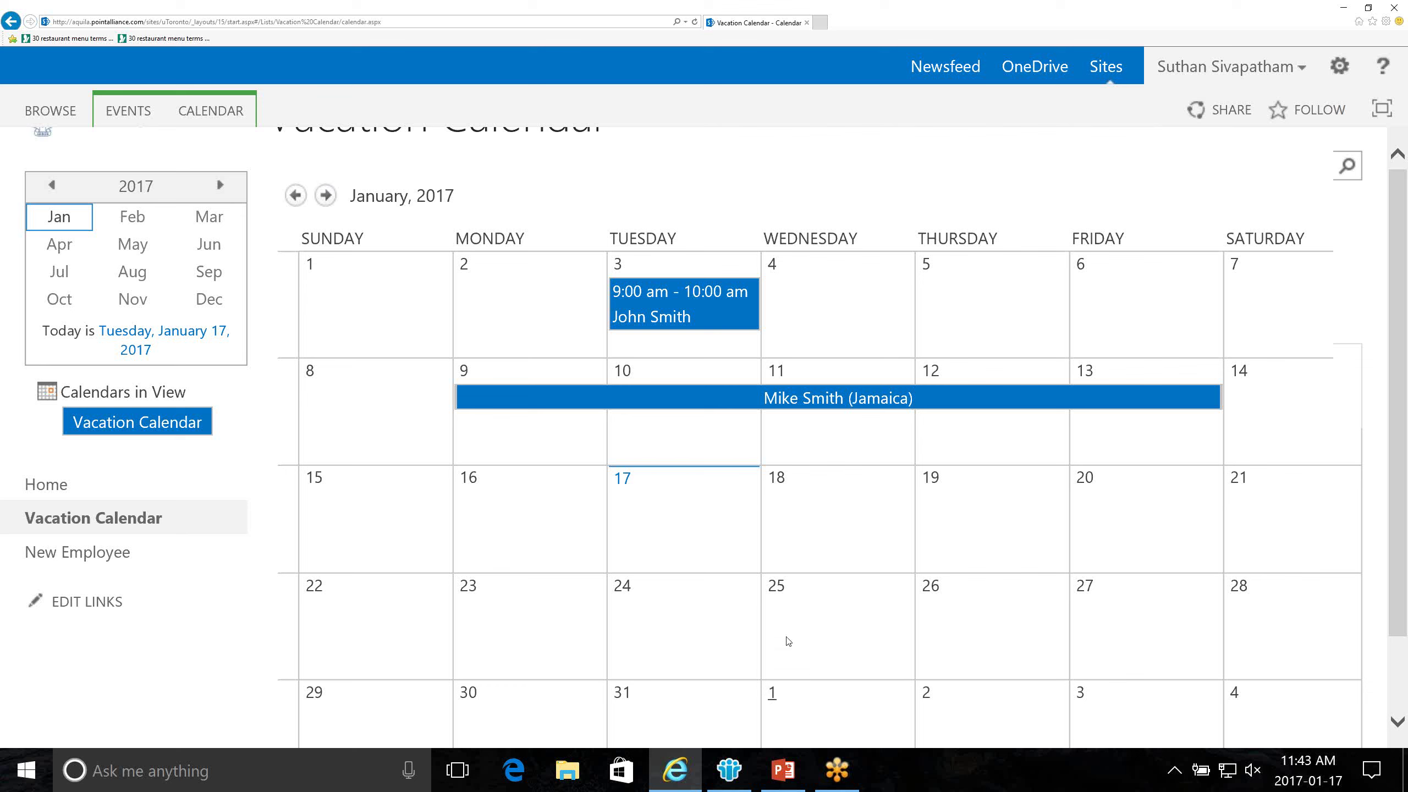
# Step: Try to open the Vacation Approval Workflow for editing from the Vacation Calendar's workflow settings
pyautogui.click(224, 107)
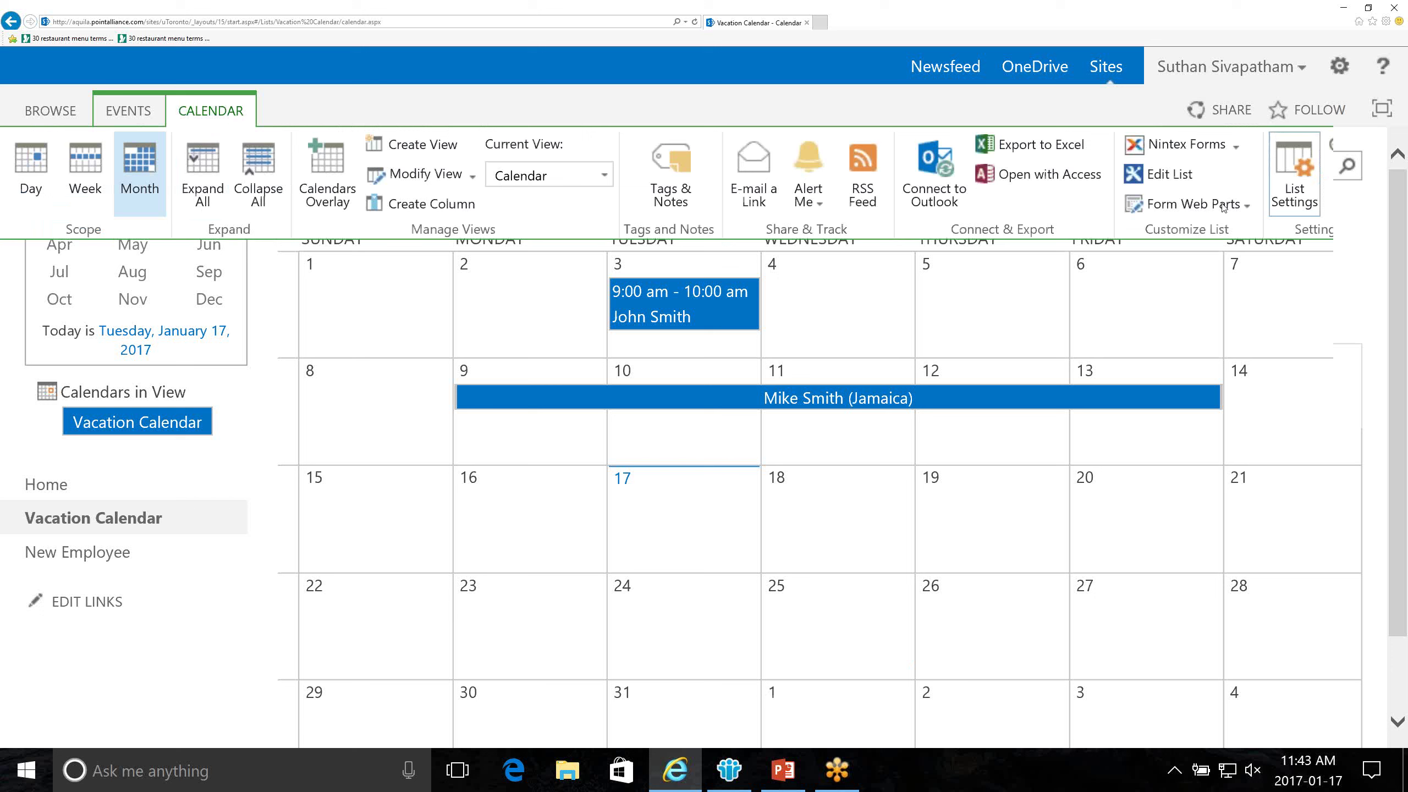
pyautogui.click(1237, 148)
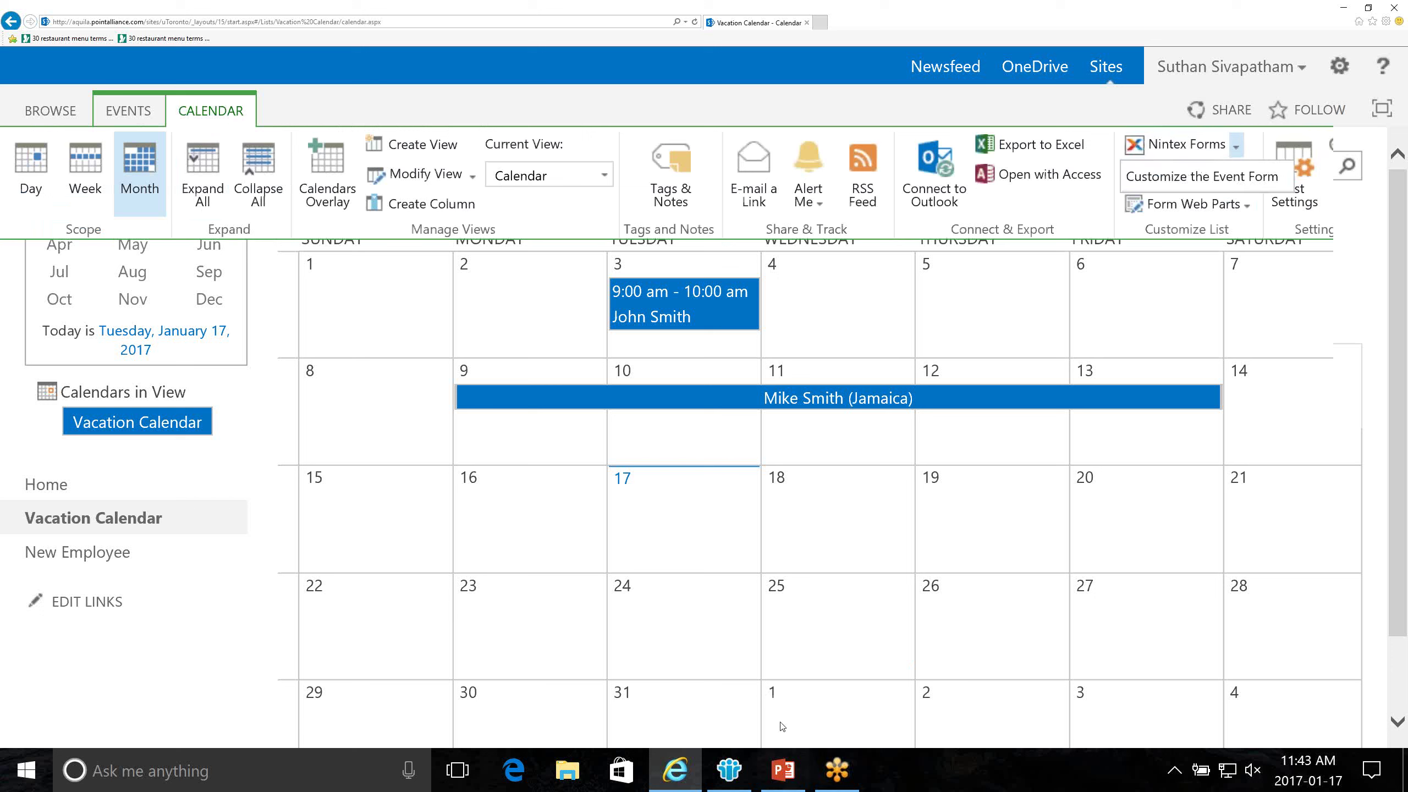
pyautogui.click(1347, 173)
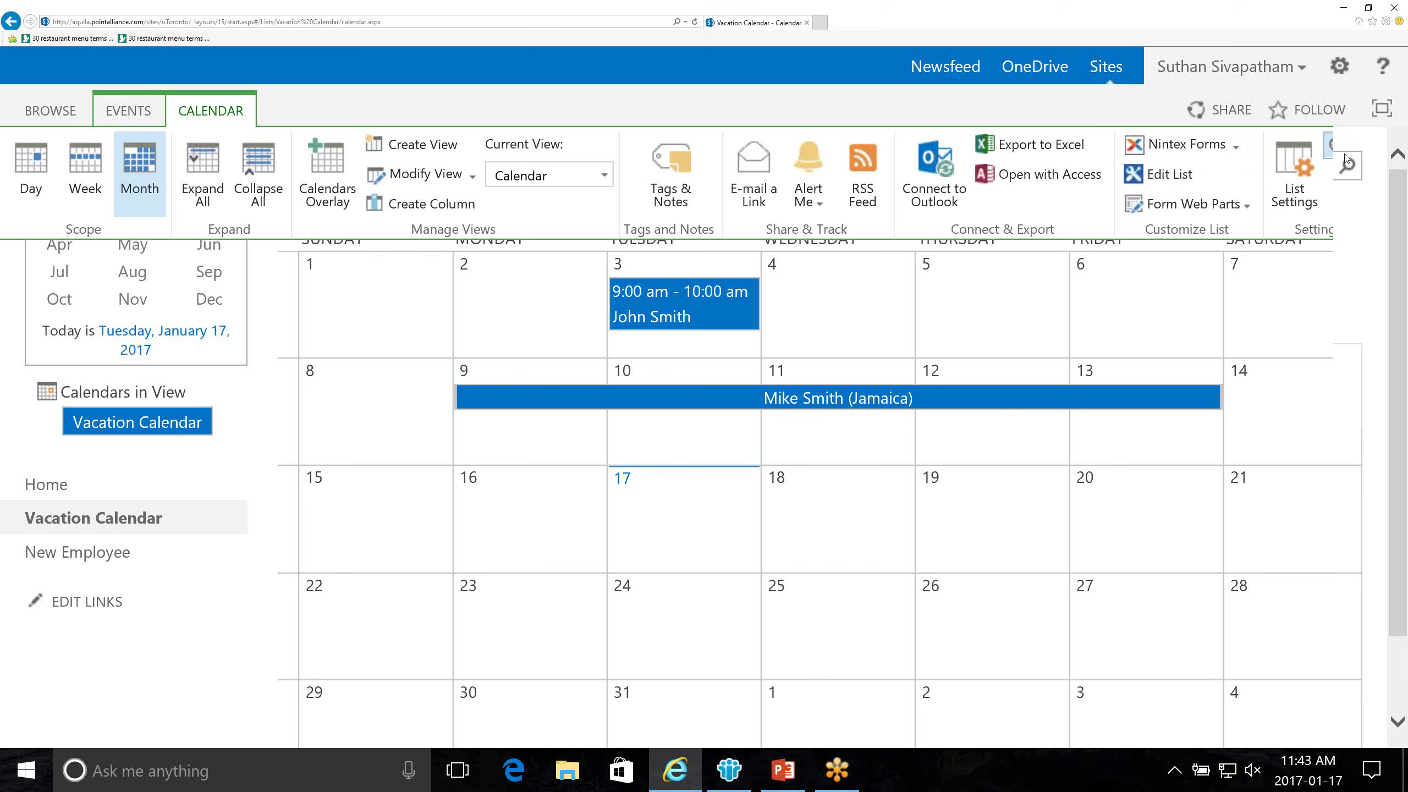
pyautogui.click(1346, 158)
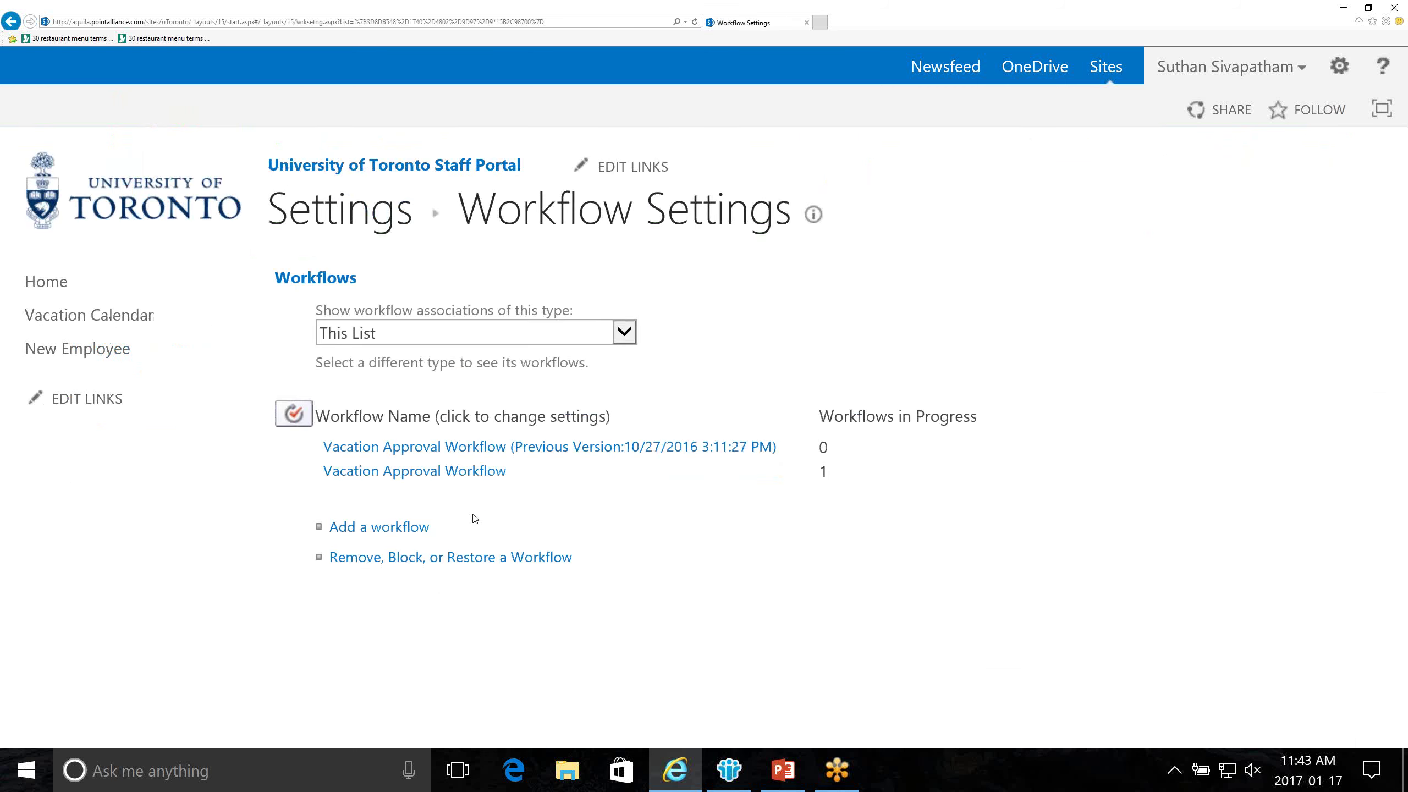
pyautogui.click(418, 472)
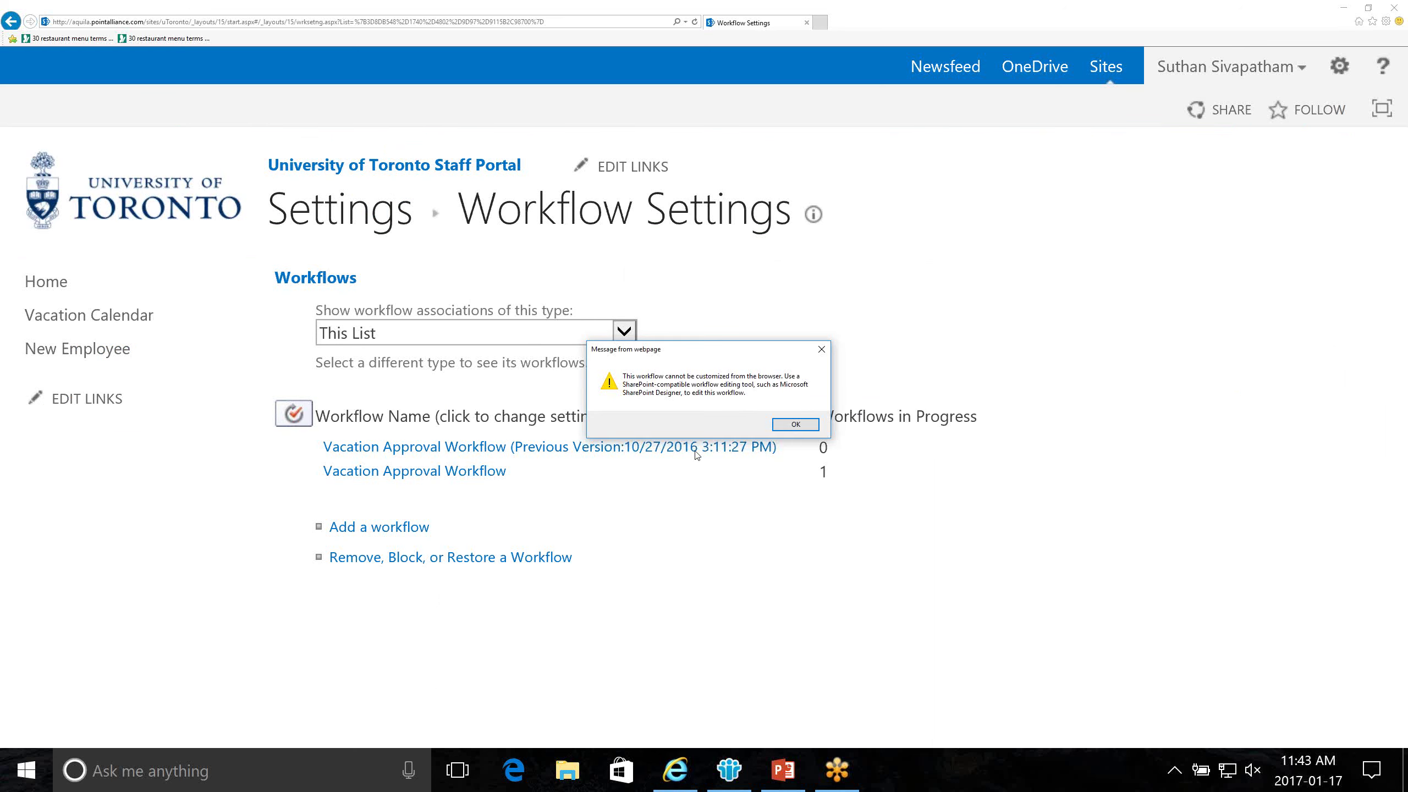
pyautogui.click(795, 424)
pyautogui.click(11, 21)
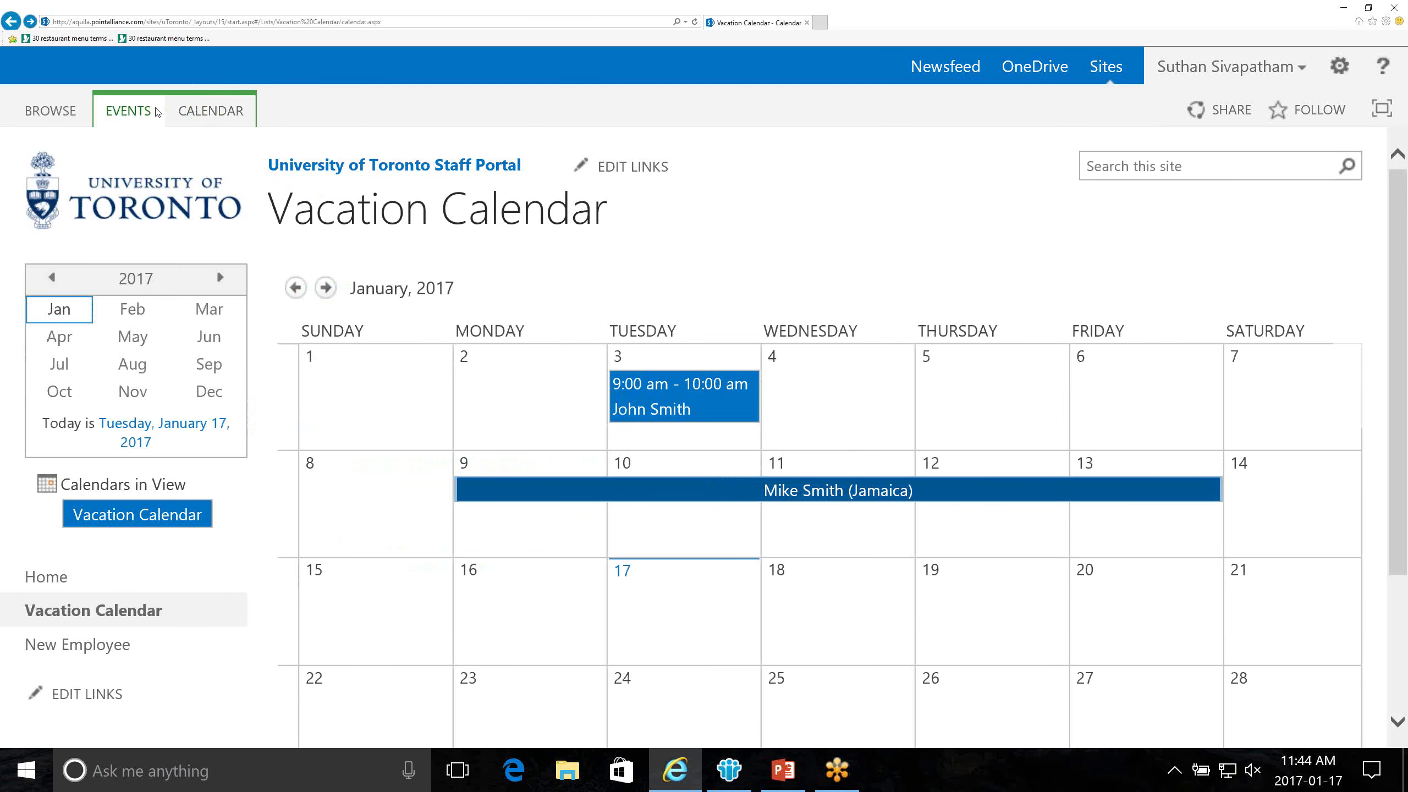
# Step: Check the Vacation Approval Workflow's status and its workflow task for the Jamaica vacation event, and return to the calendar
pyautogui.click(134, 112)
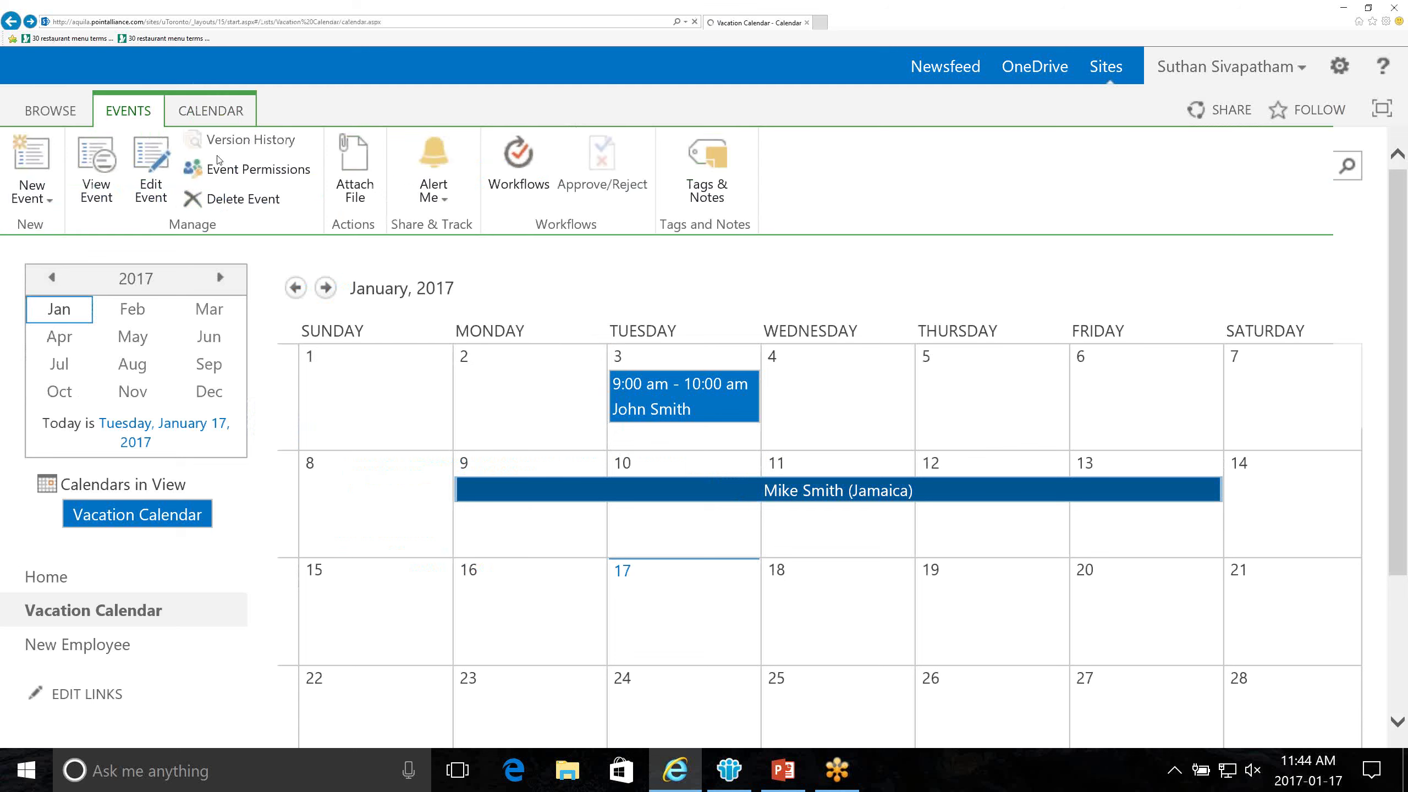
pyautogui.click(526, 189)
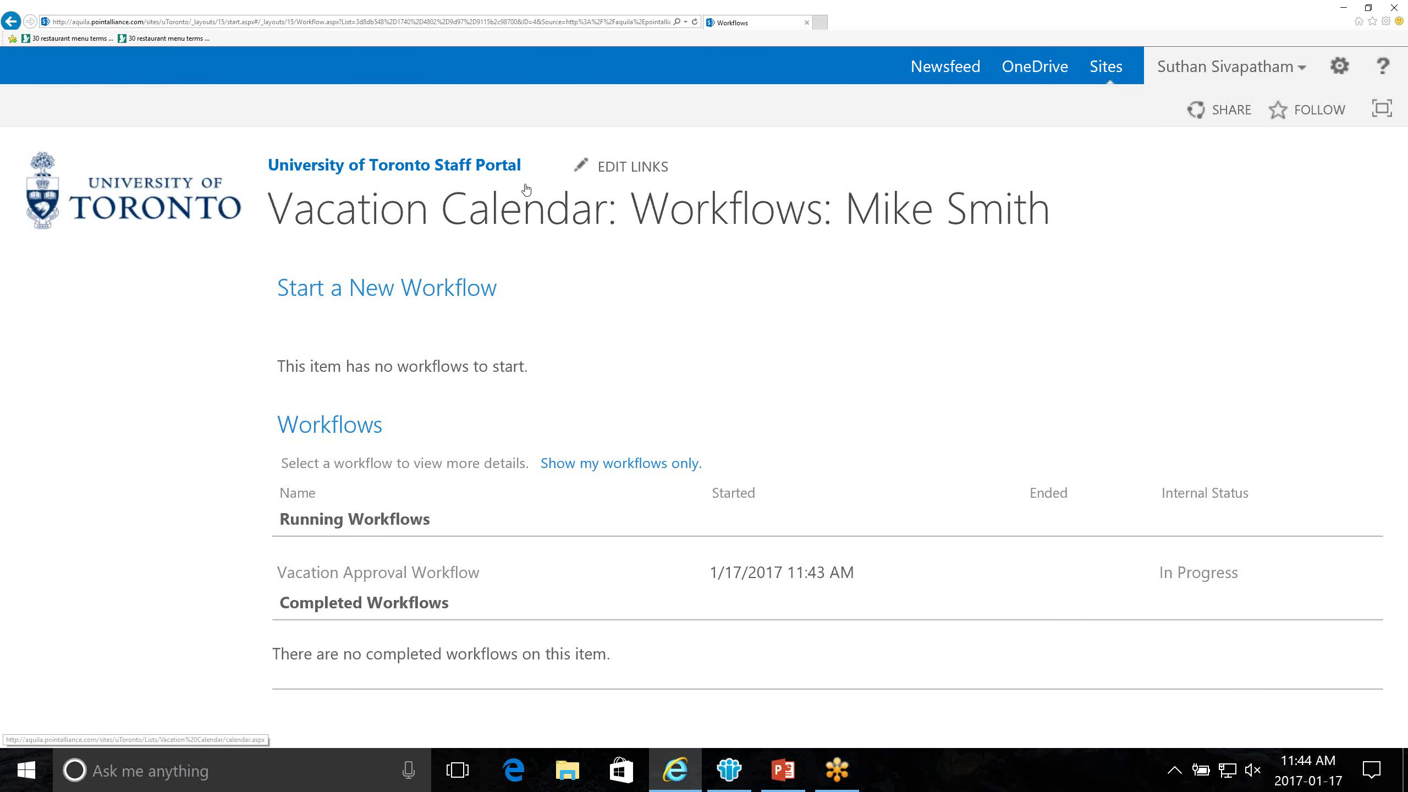
pyautogui.click(369, 573)
pyautogui.scroll(-3, 1170, 532)
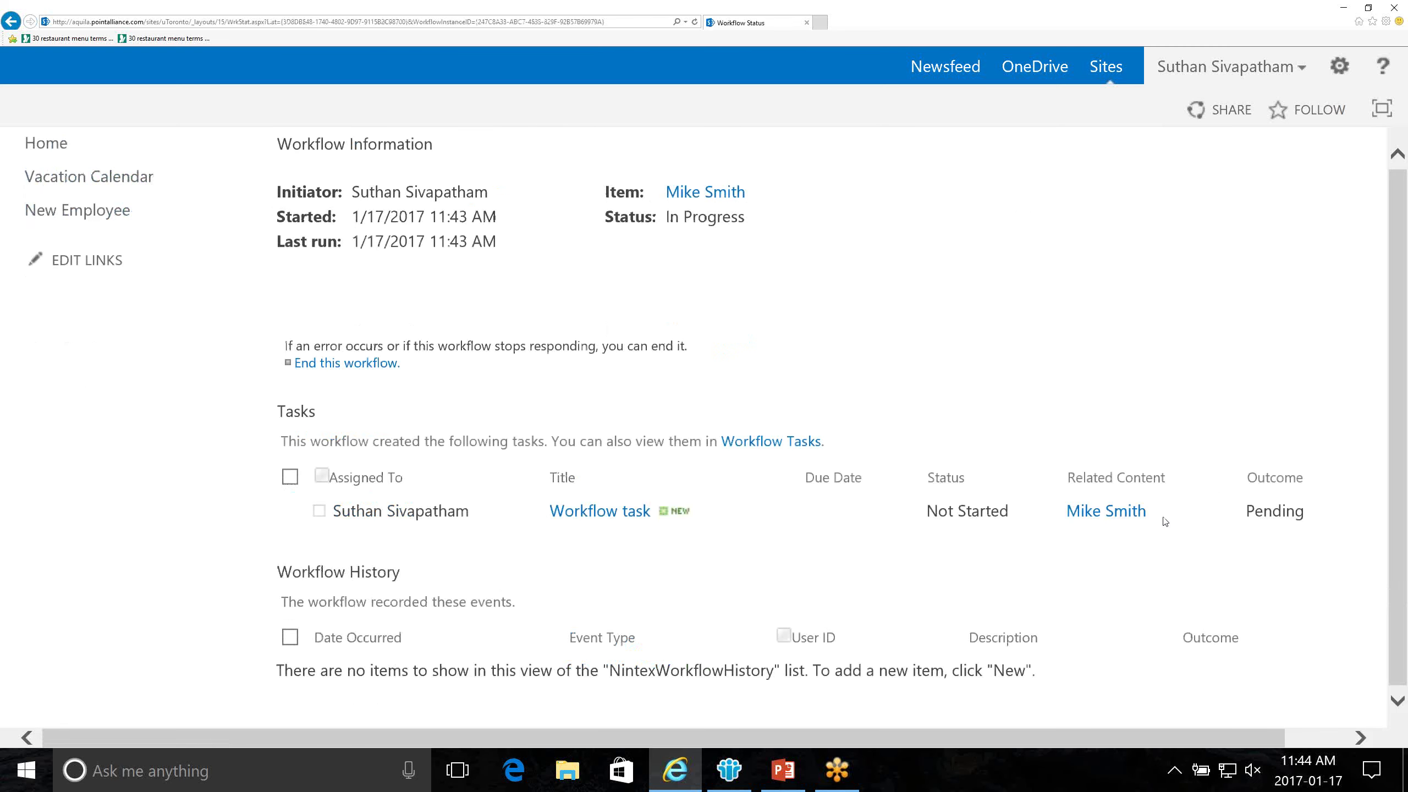
pyautogui.click(602, 511)
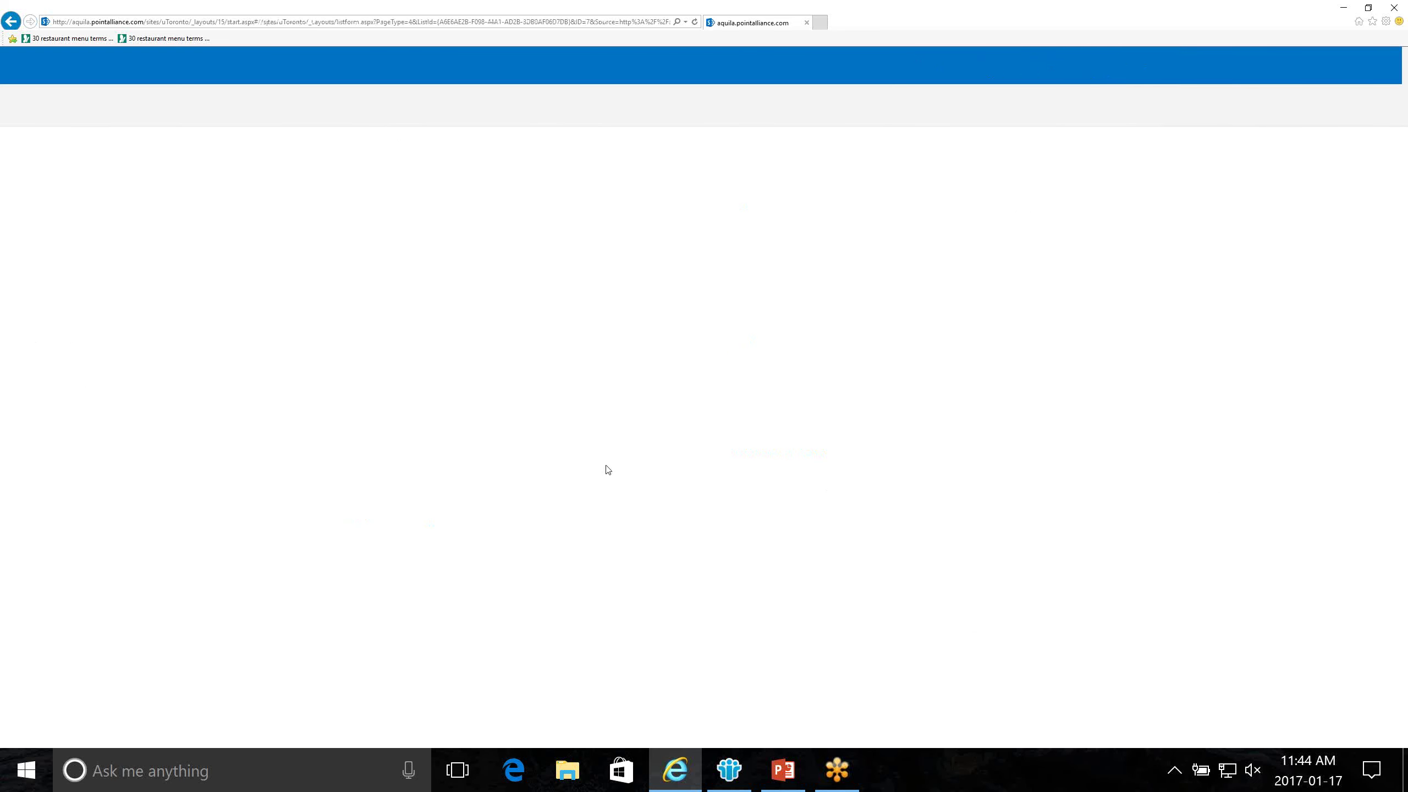
pyautogui.click(16, 24)
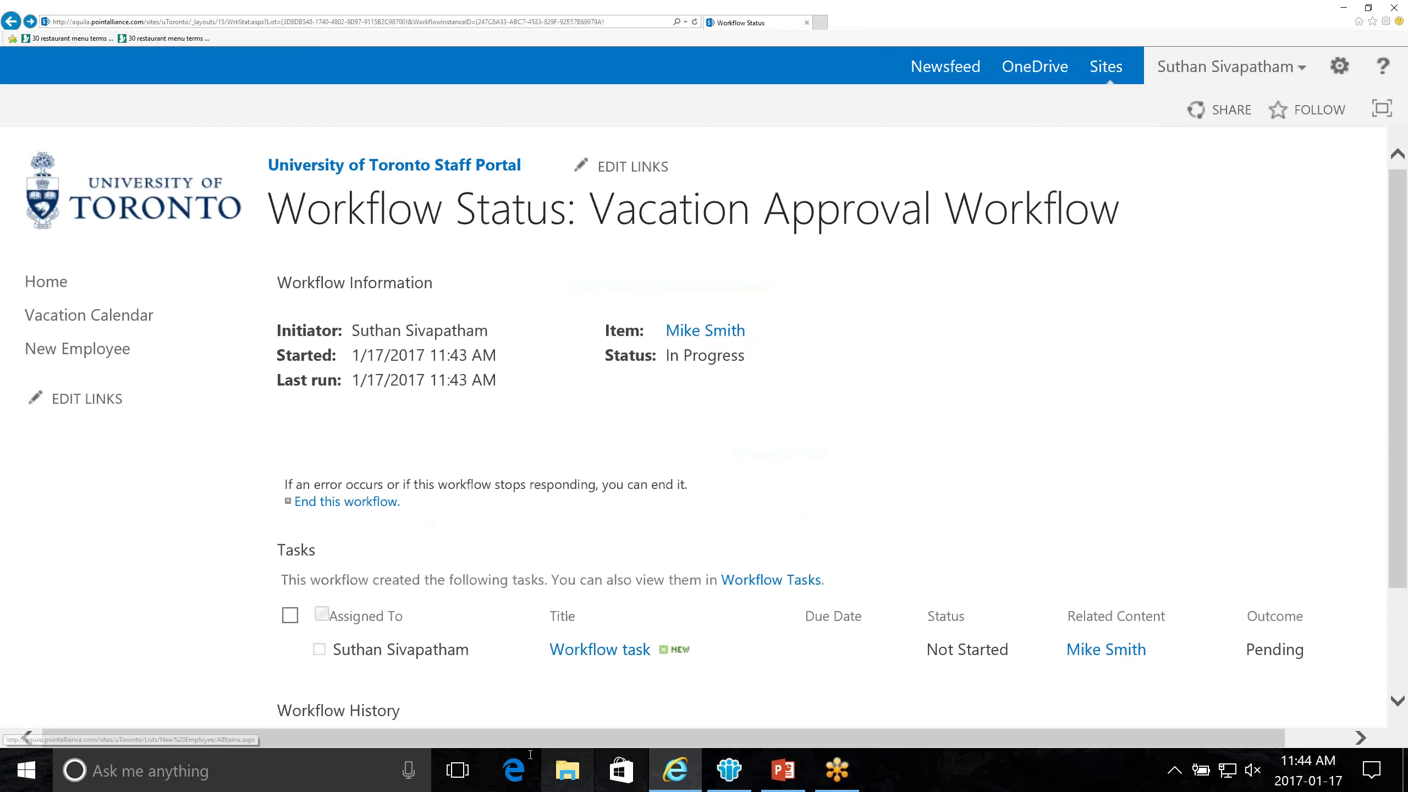
pyautogui.click(12, 21)
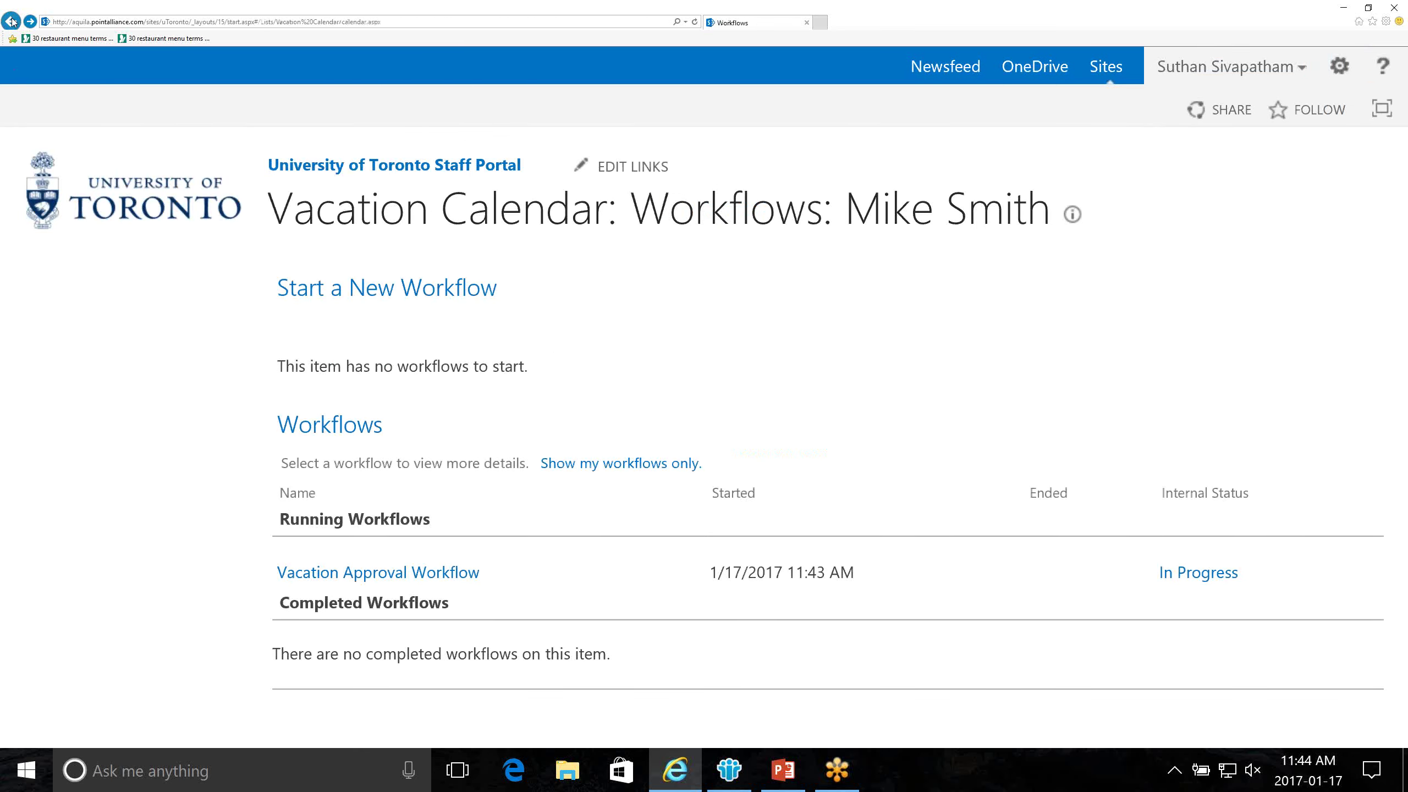
pyautogui.click(12, 21)
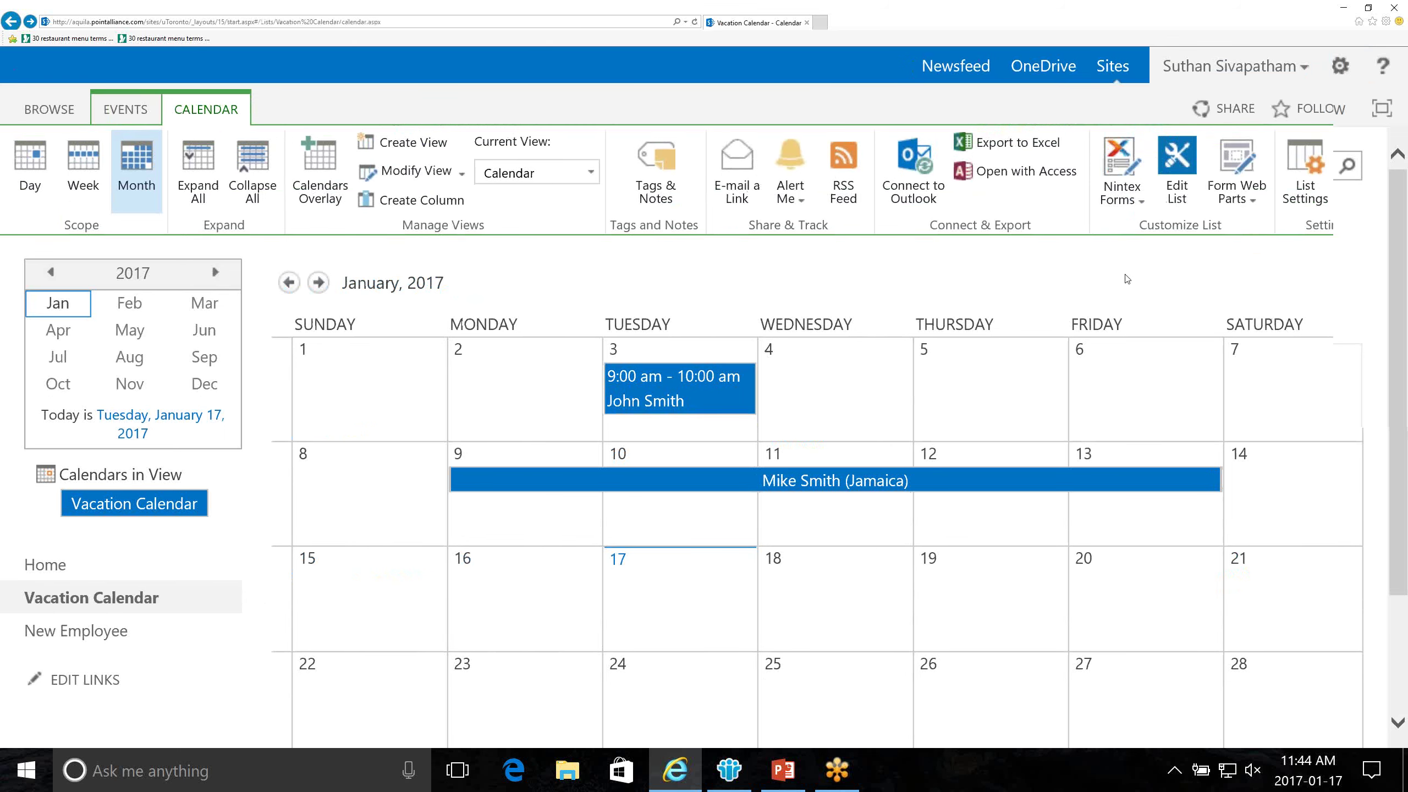
# Step: Open the Vacation Approval Workflow diagram from the Vacation Calendar's Nintex workflow inventory
pyautogui.click(1309, 141)
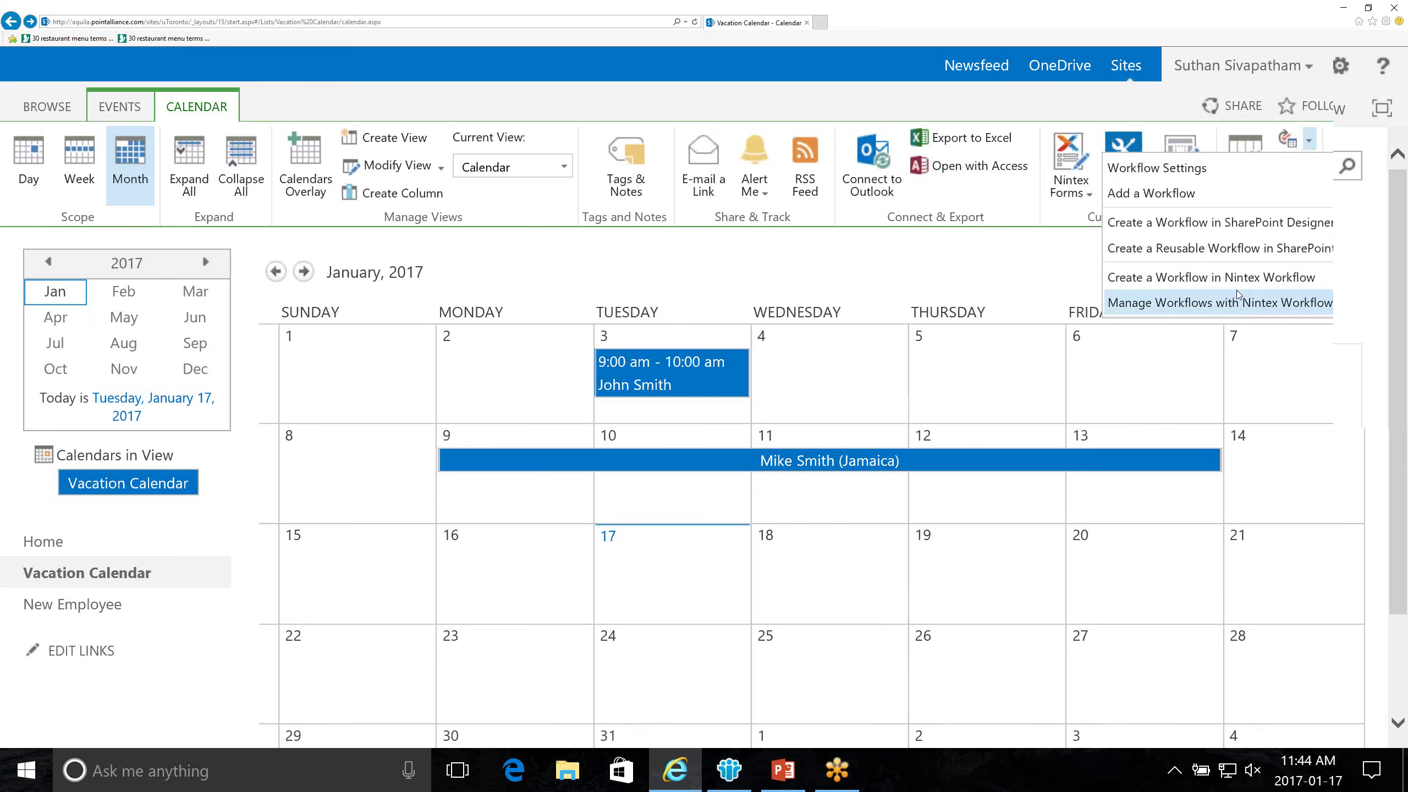
pyautogui.click(1237, 301)
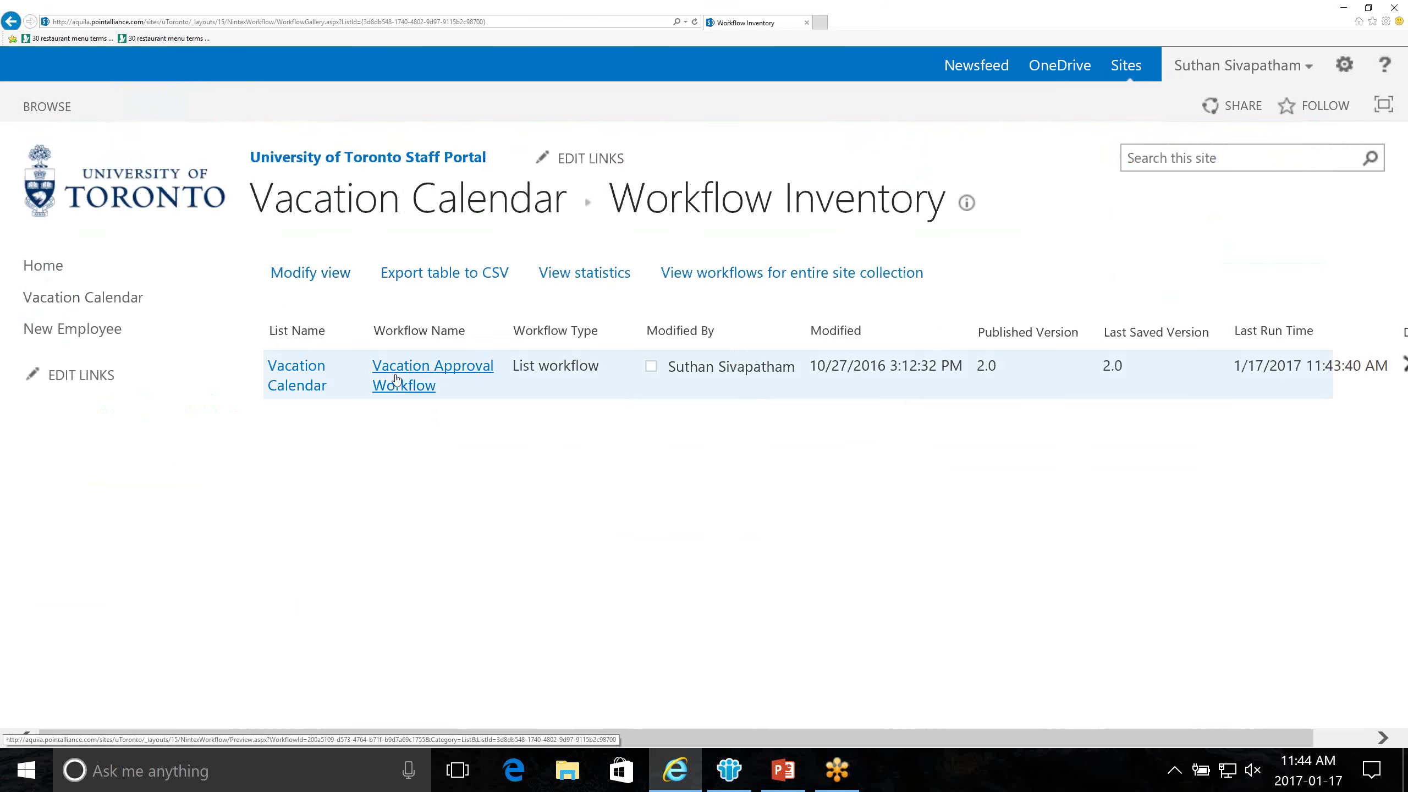
pyautogui.click(400, 377)
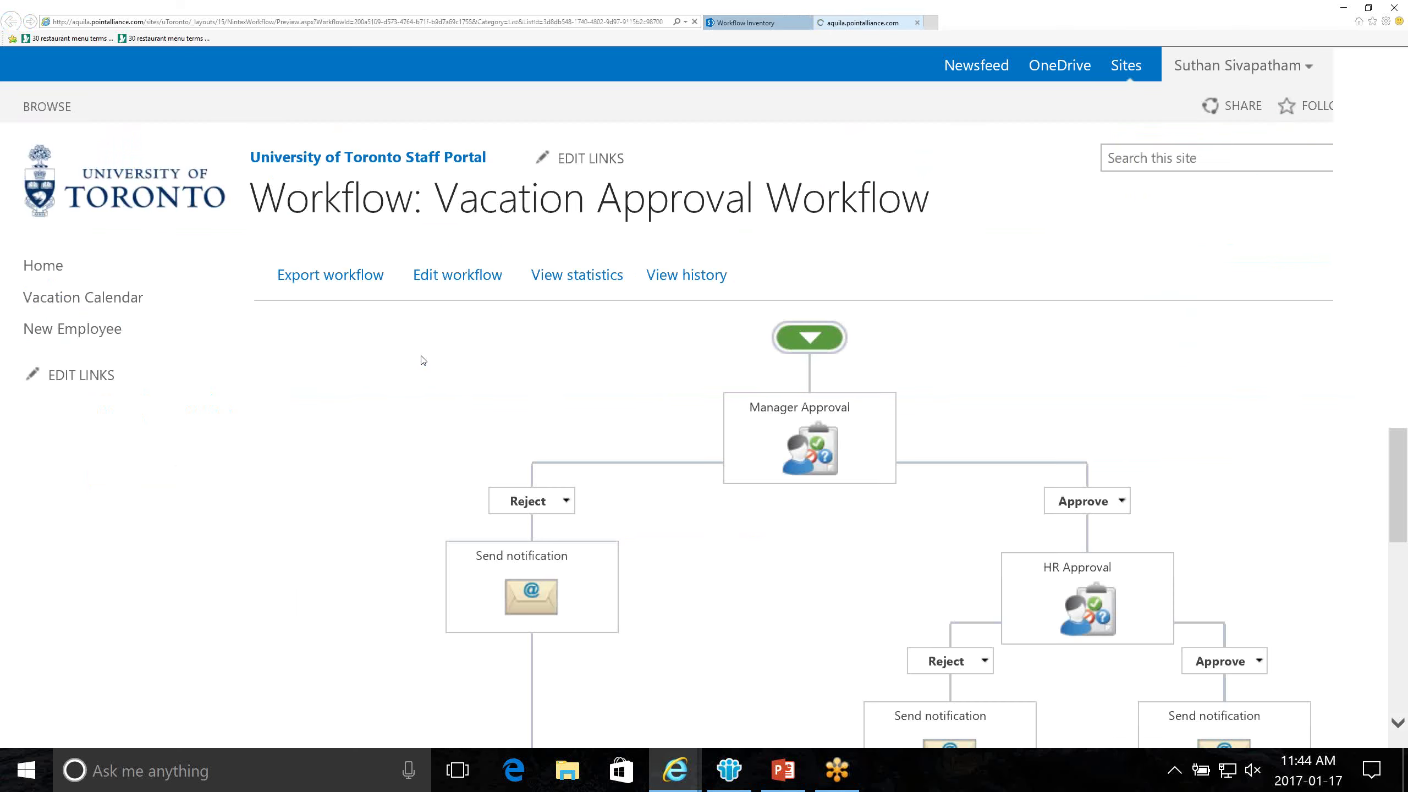
# Step: Examine the workflow diagram's Manager Approval and HR Approval tasks with their reject and approve branches
pyautogui.scroll(-3, 686, 498)
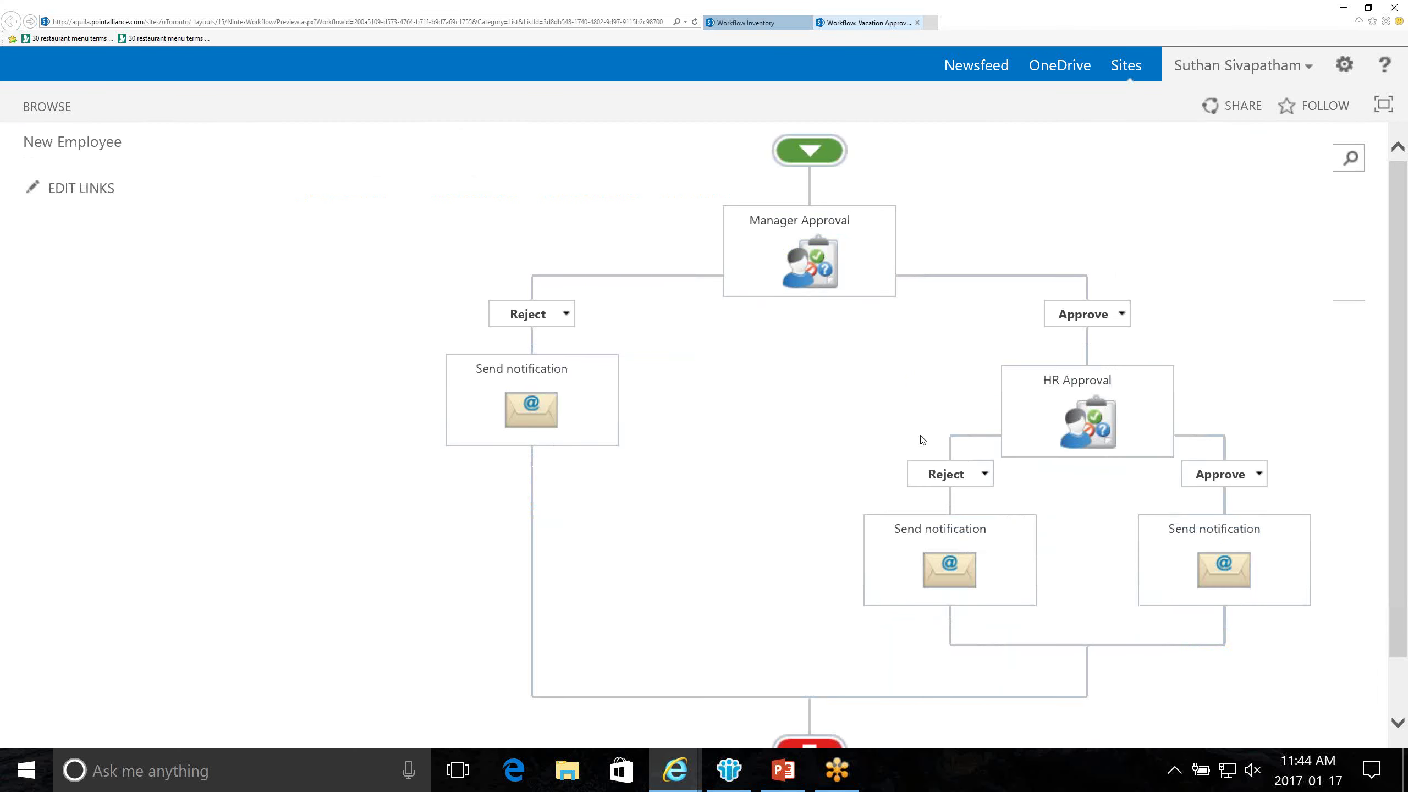
pyautogui.scroll(1, 937, 398)
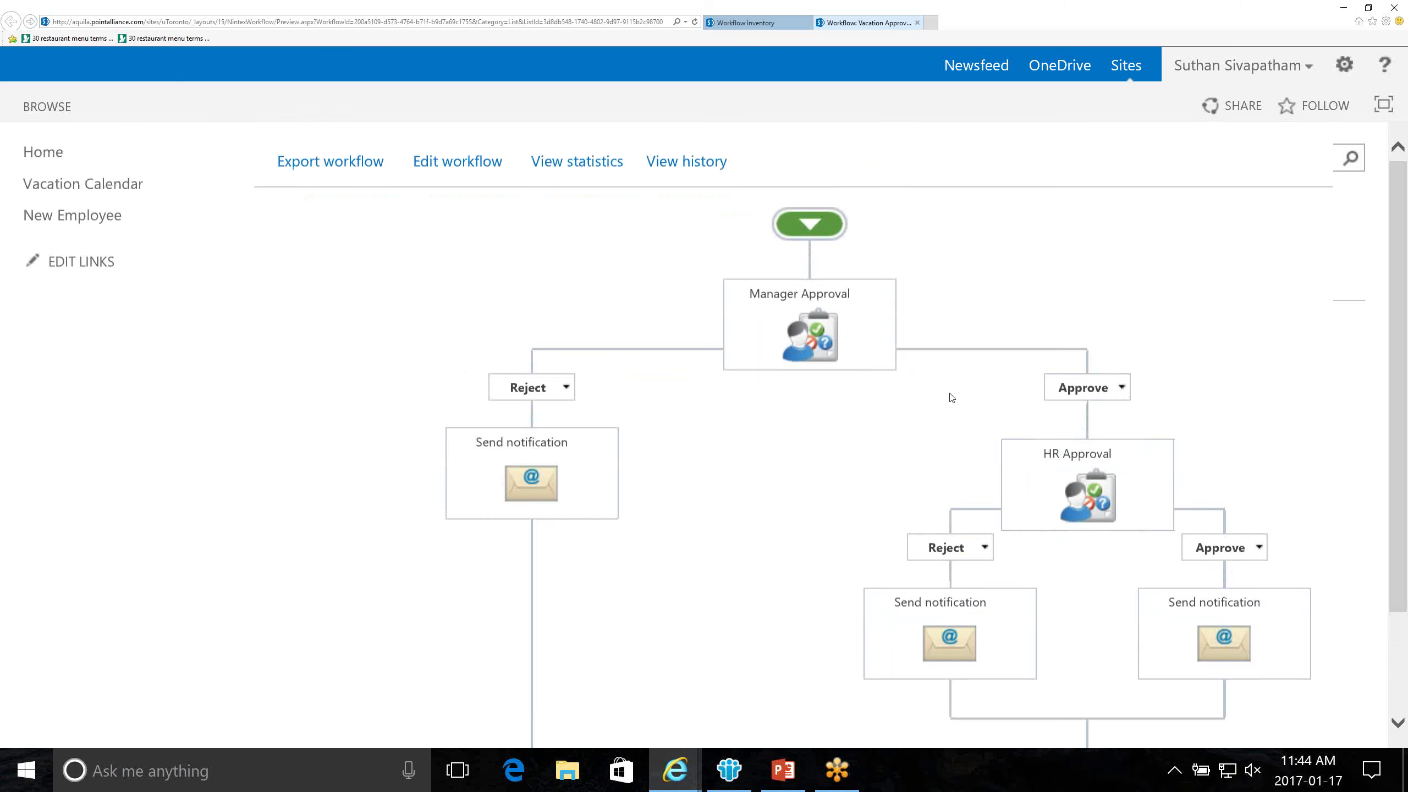
pyautogui.scroll(1, 951, 397)
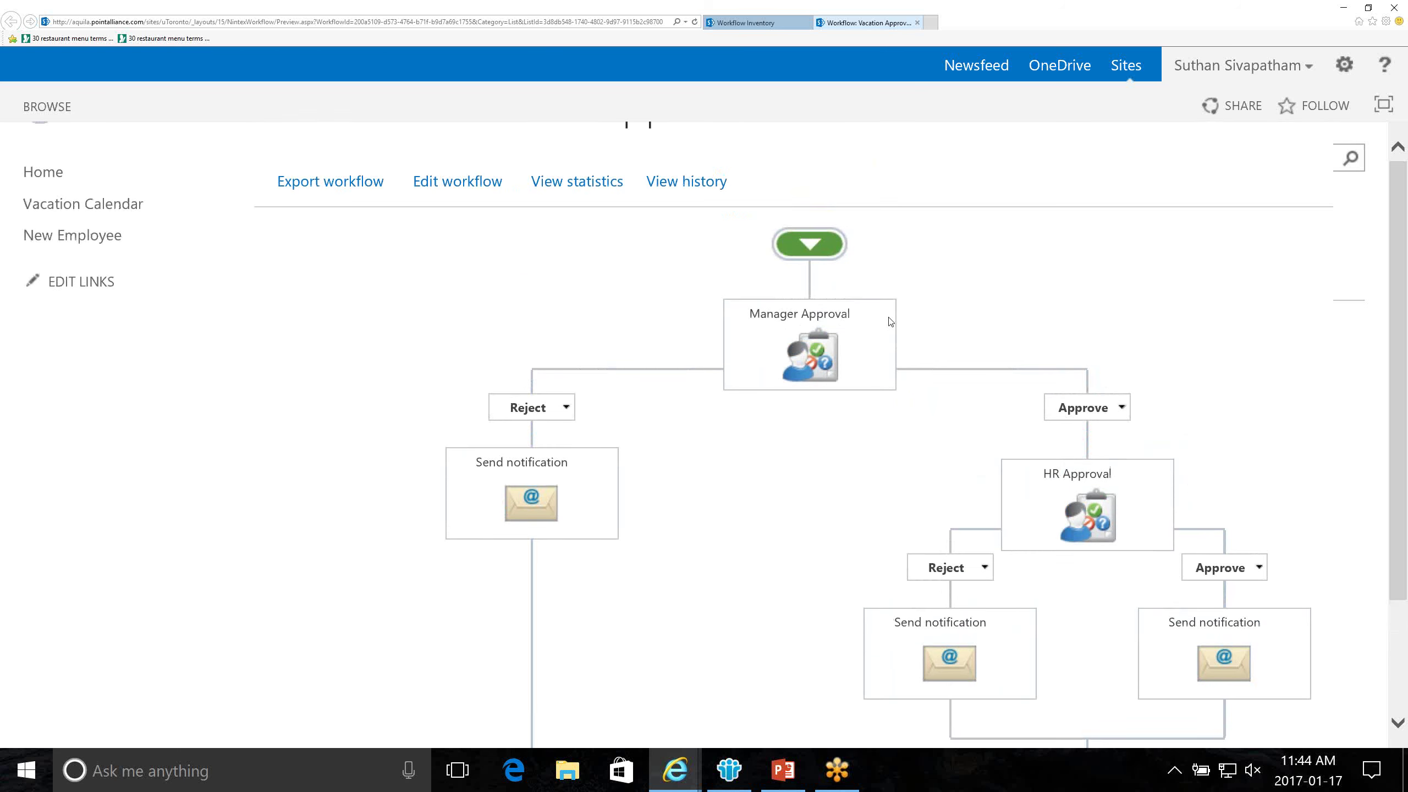
pyautogui.scroll(-1, 868, 305)
pyautogui.moveTo(859, 274)
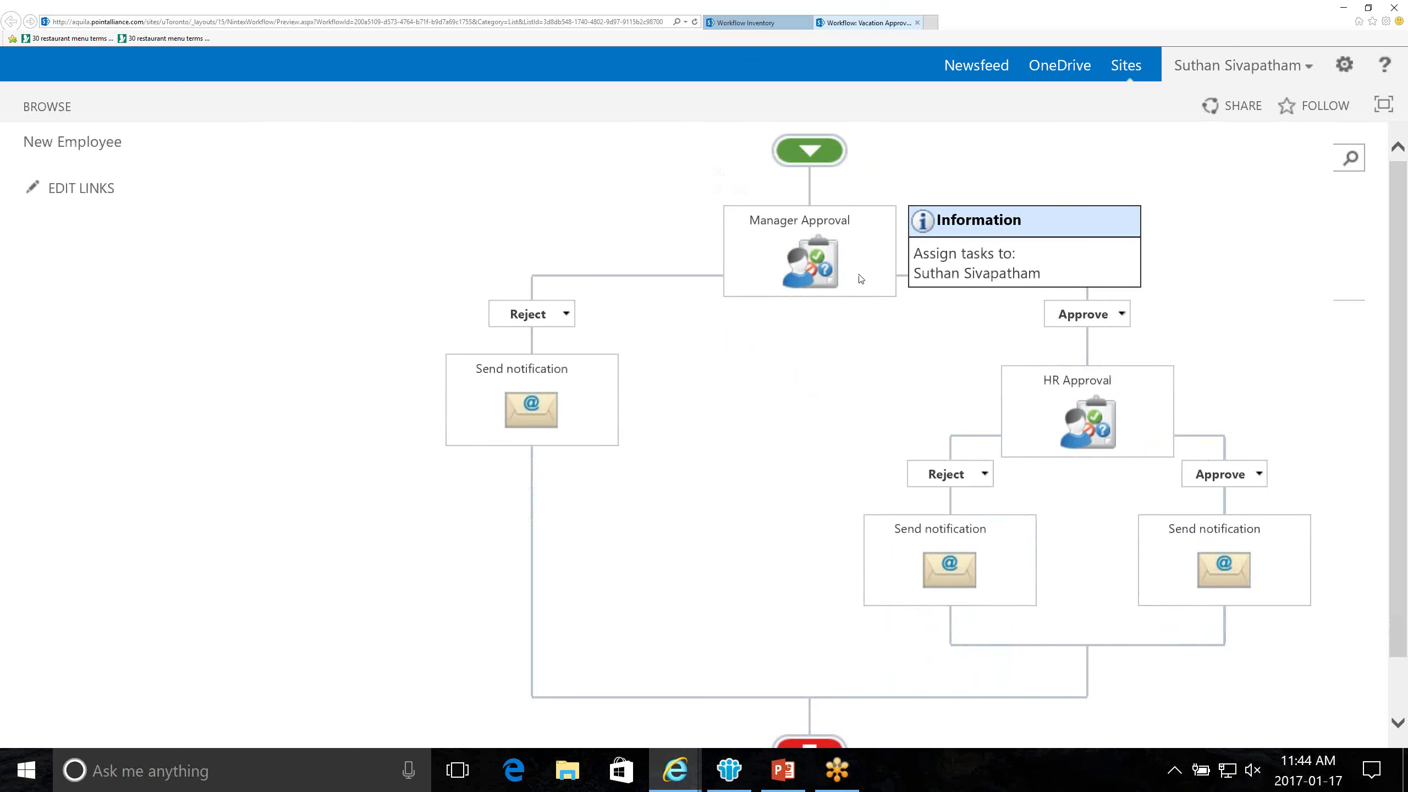
pyautogui.moveTo(1145, 435)
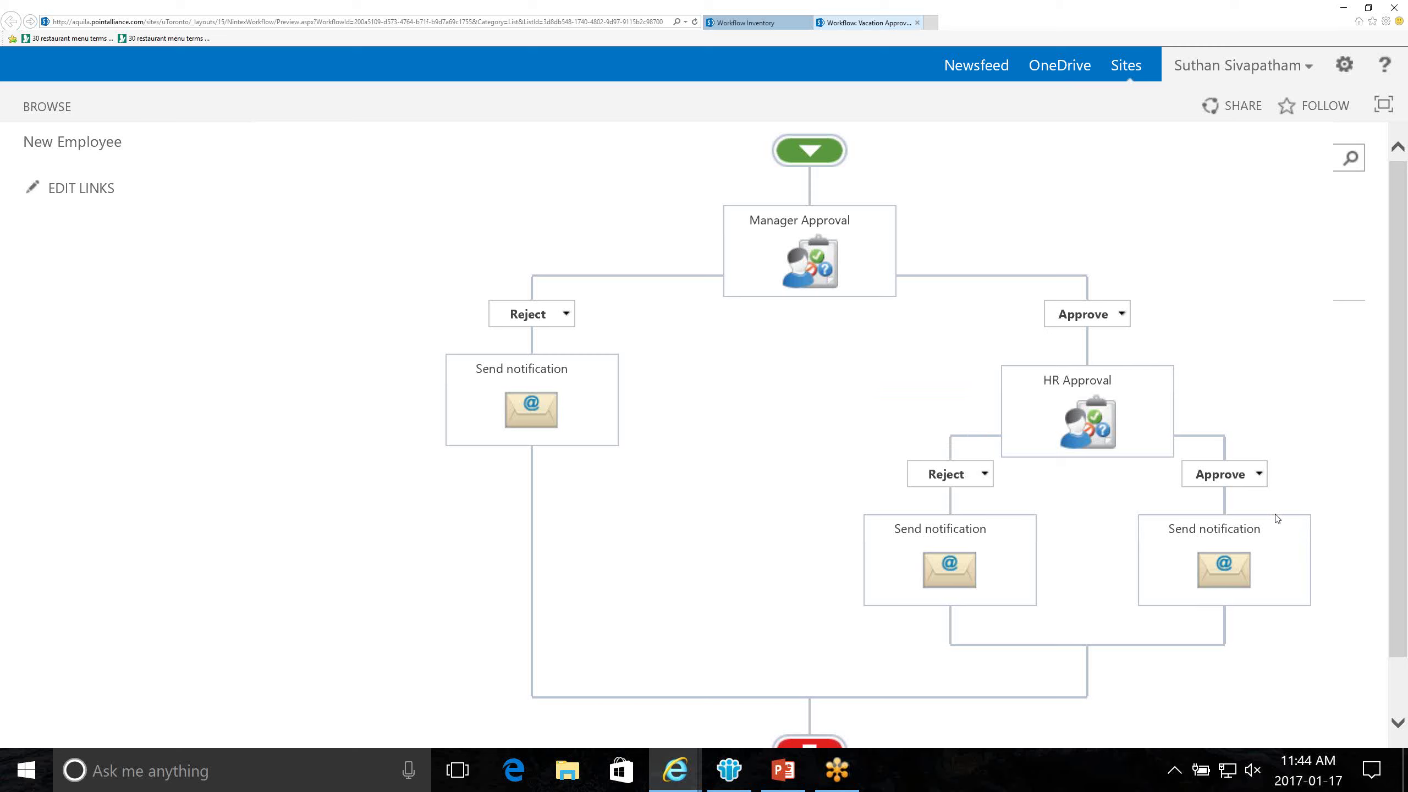
pyautogui.scroll(1, 1277, 519)
pyautogui.scroll(3, 1278, 519)
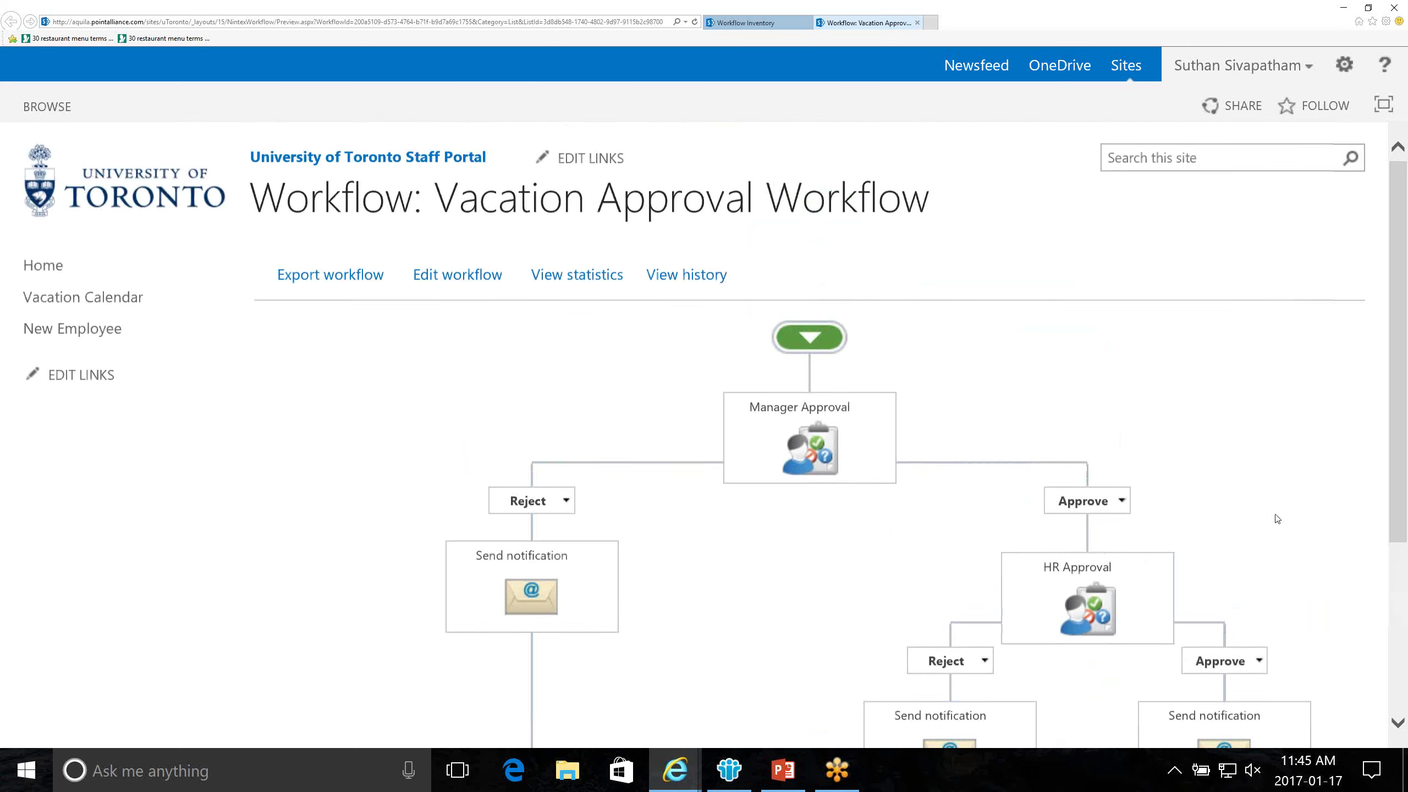
pyautogui.scroll(-2, 1282, 521)
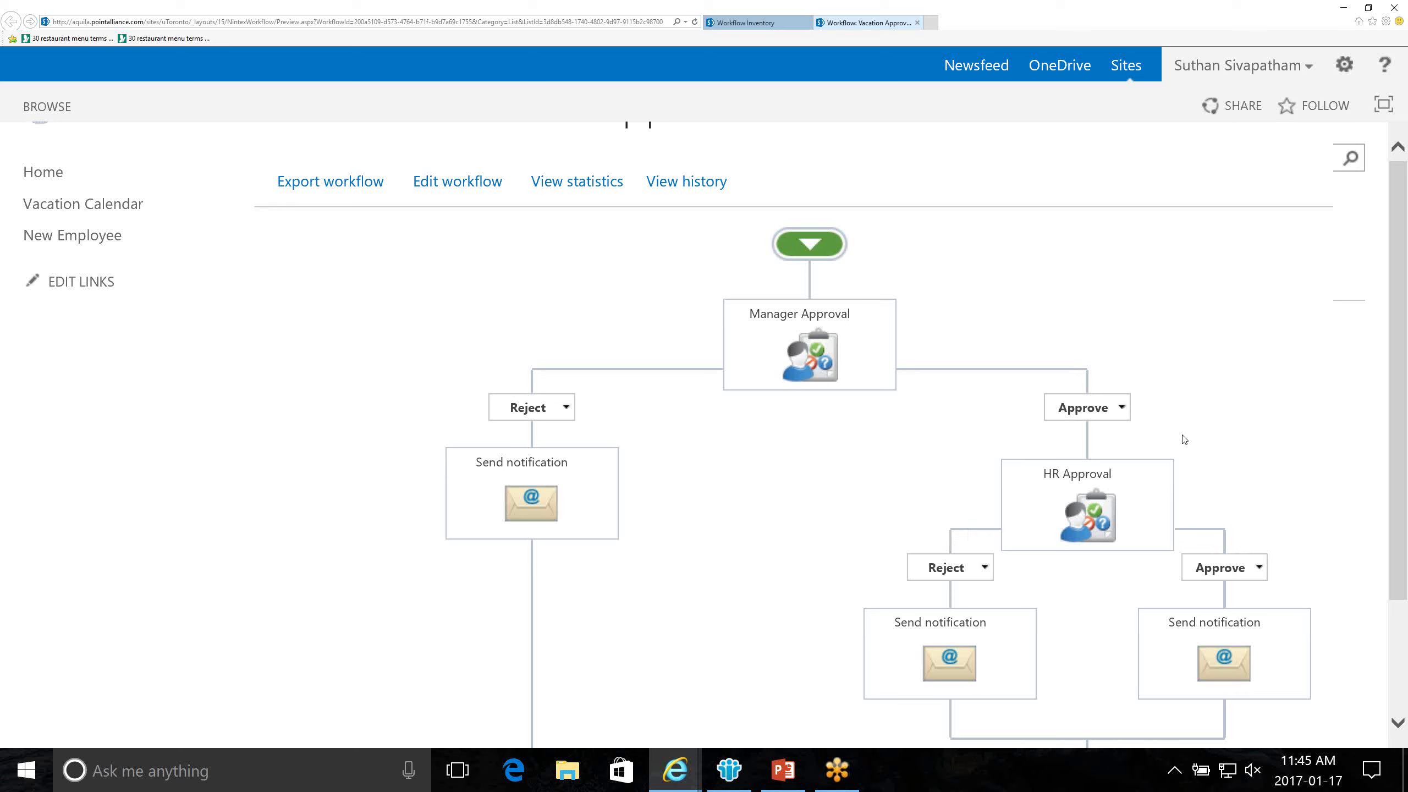
# Step: Open the Vacation Approval Workflow for editing and add a Call web service integration action directly before Manager Approval
pyautogui.click(431, 183)
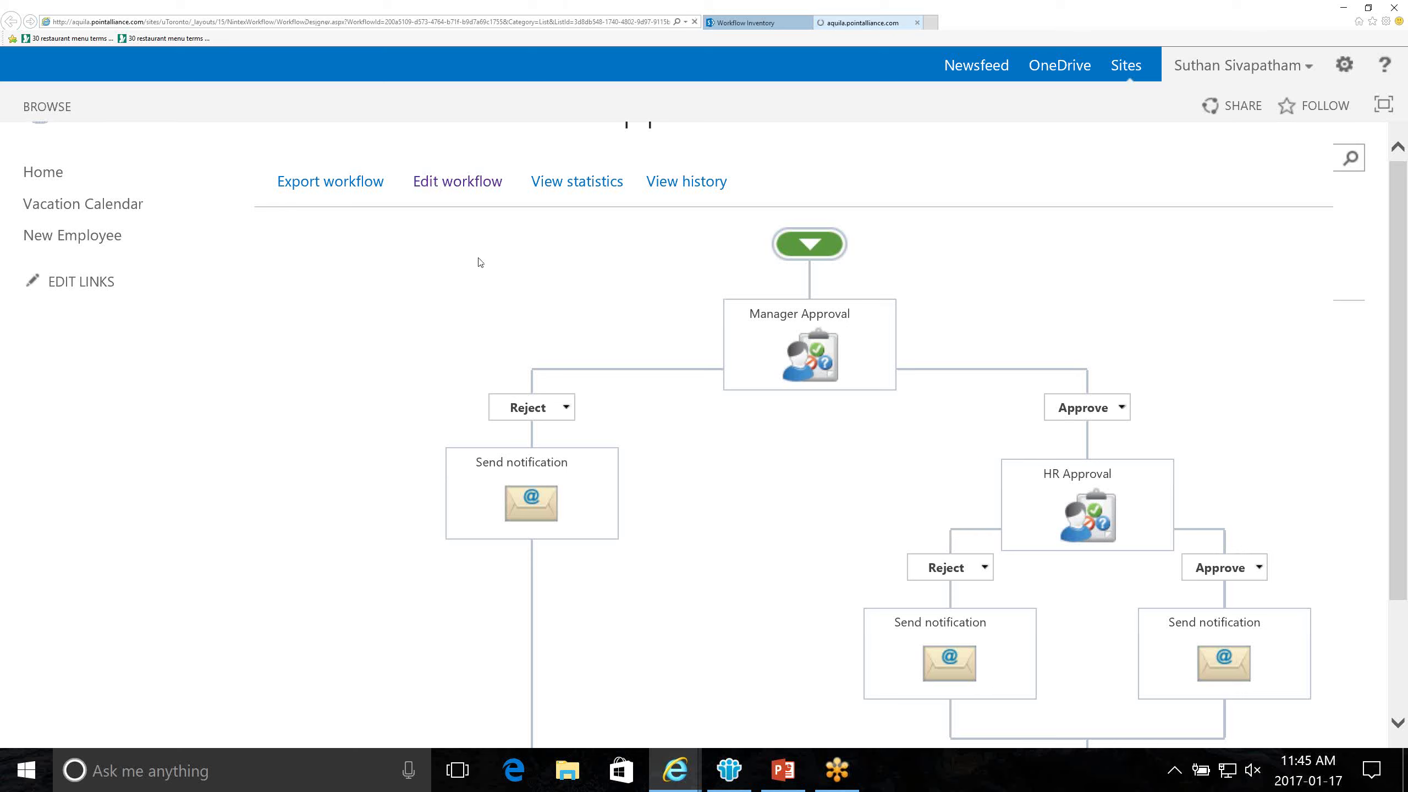
pyautogui.moveTo(778, 432)
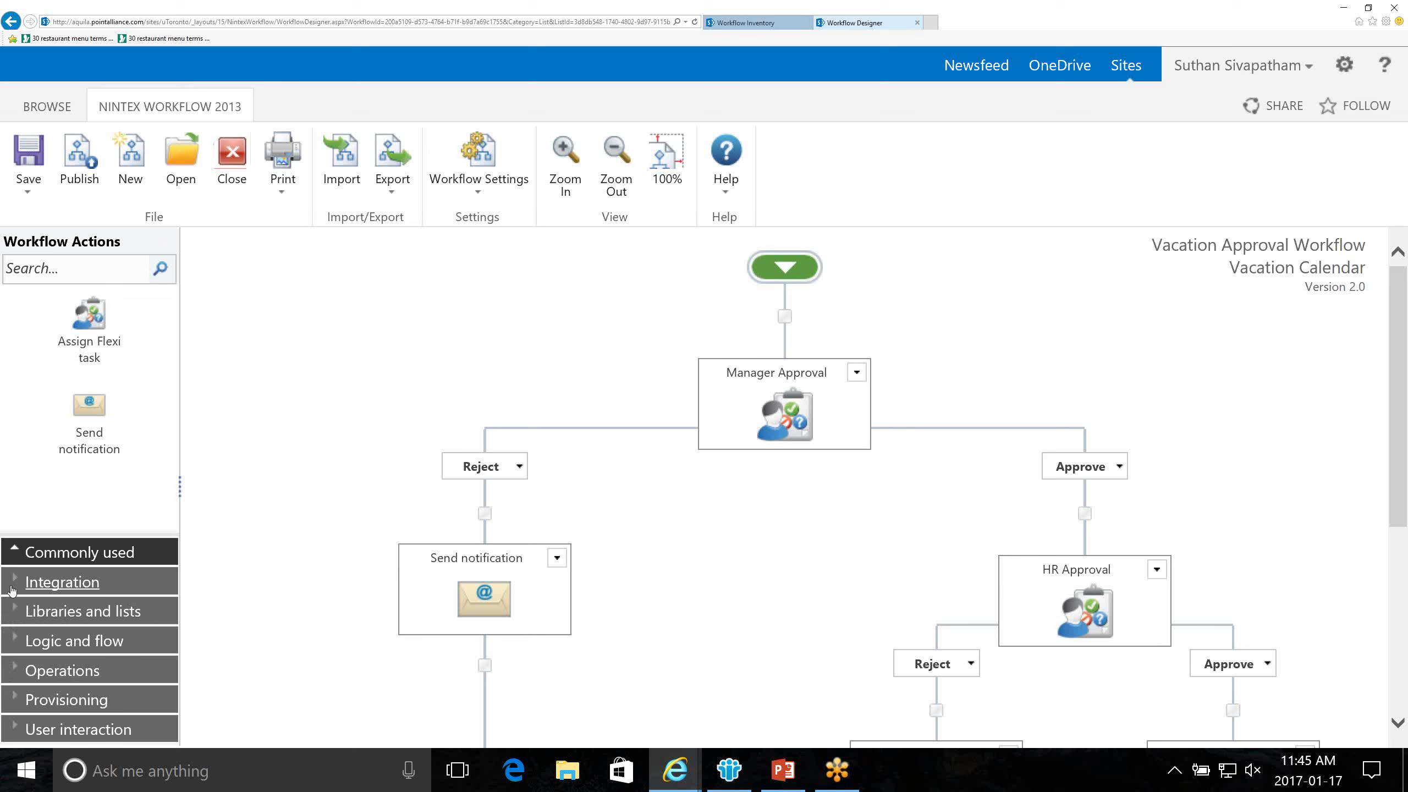
pyautogui.click(56, 583)
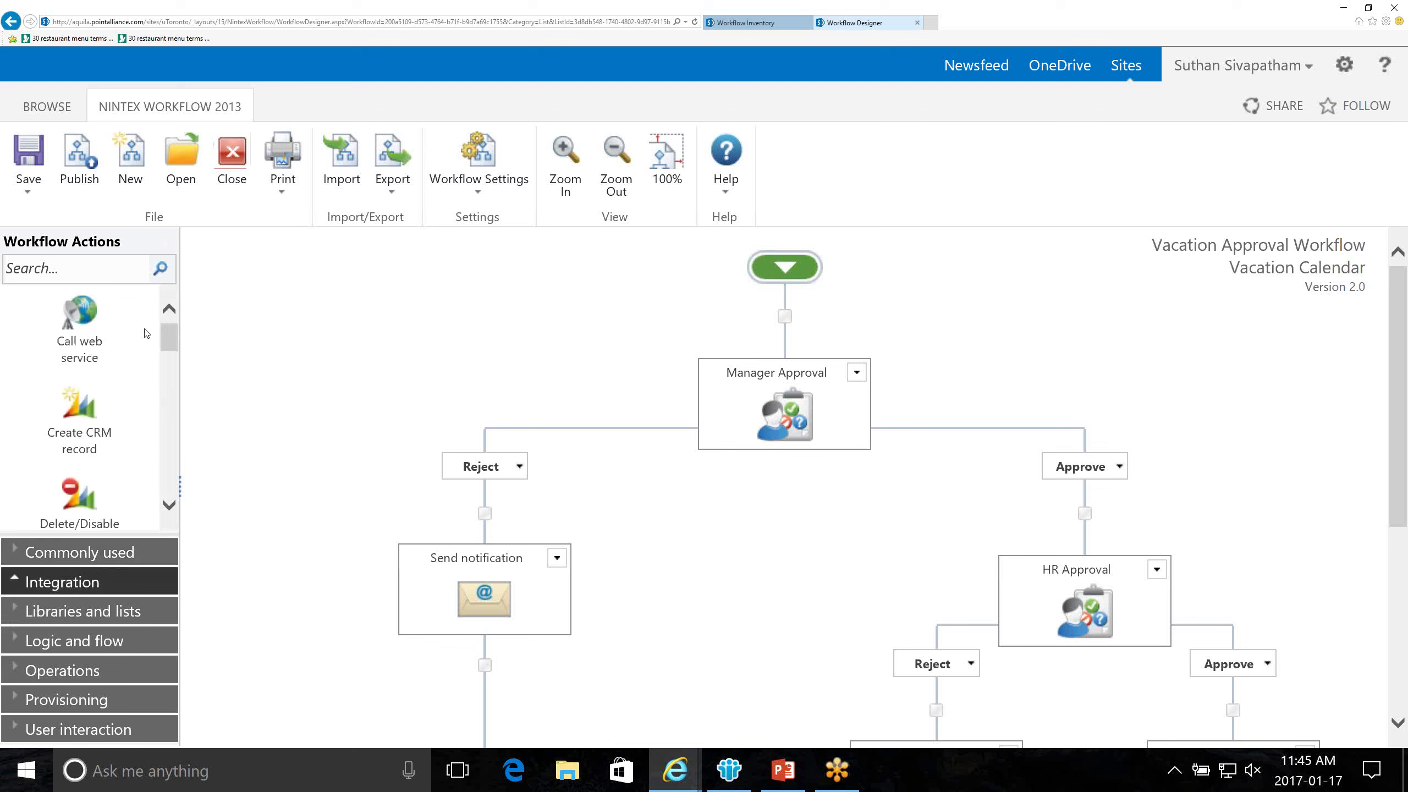
pyautogui.moveTo(77, 319); pyautogui.dragTo(785, 312)
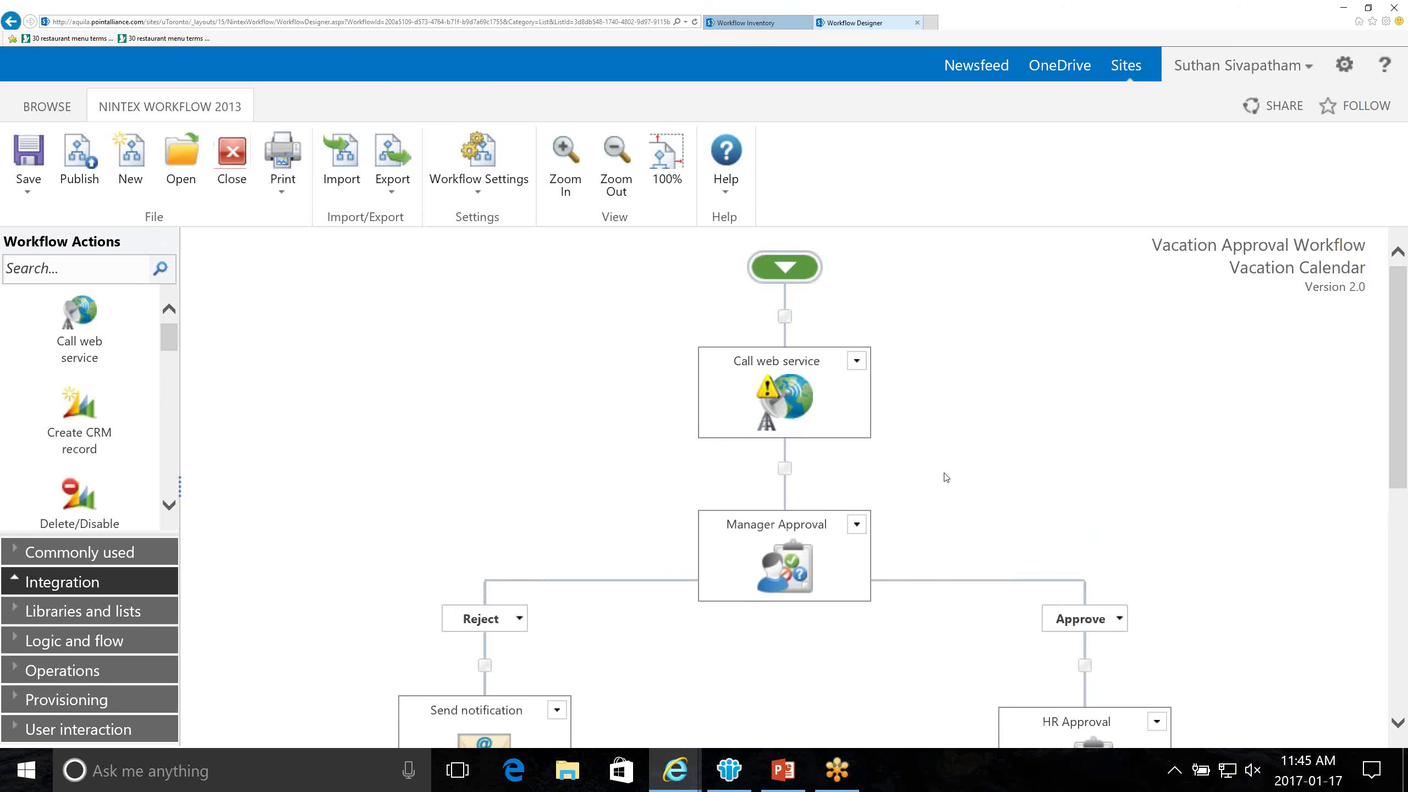
pyautogui.scroll(-2, 946, 477)
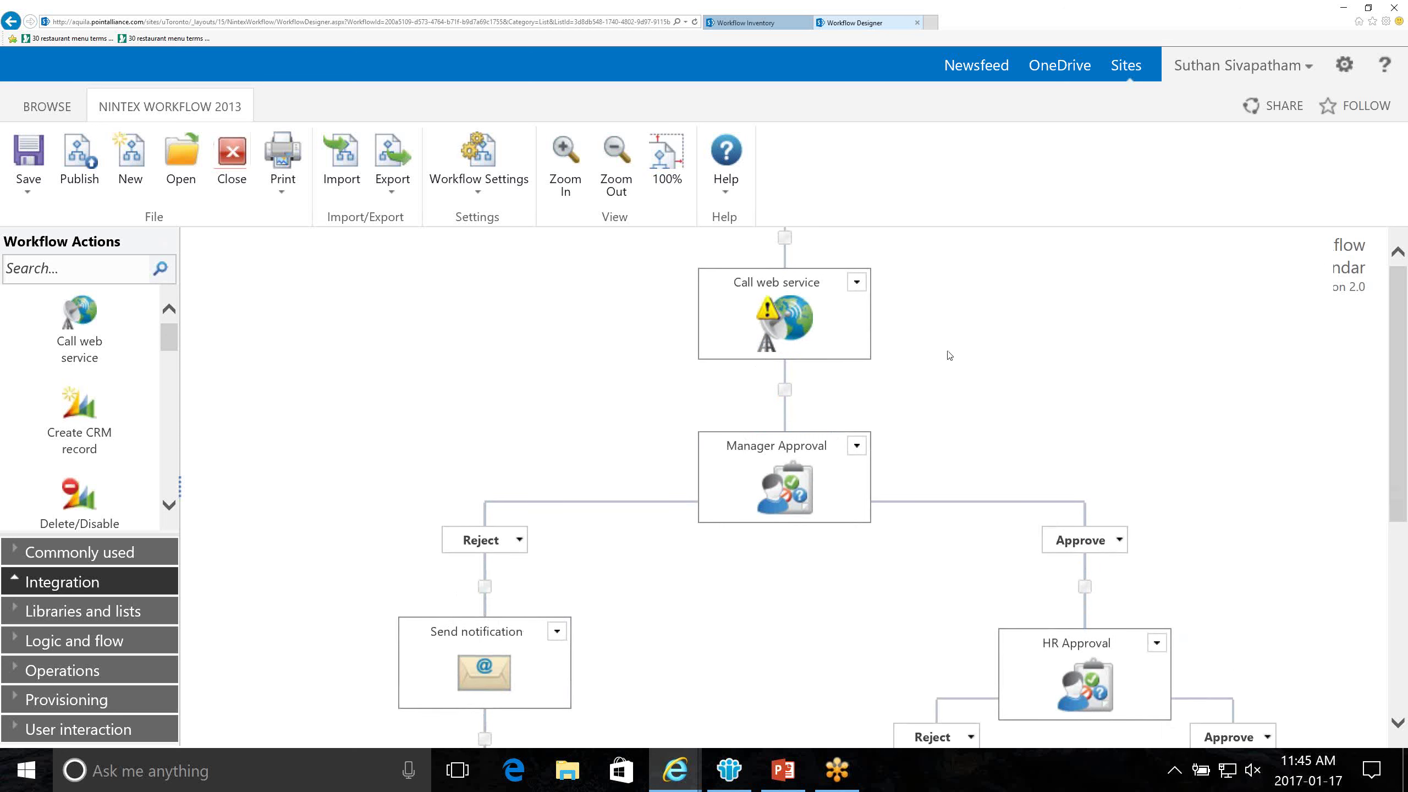
pyautogui.moveTo(764, 332)
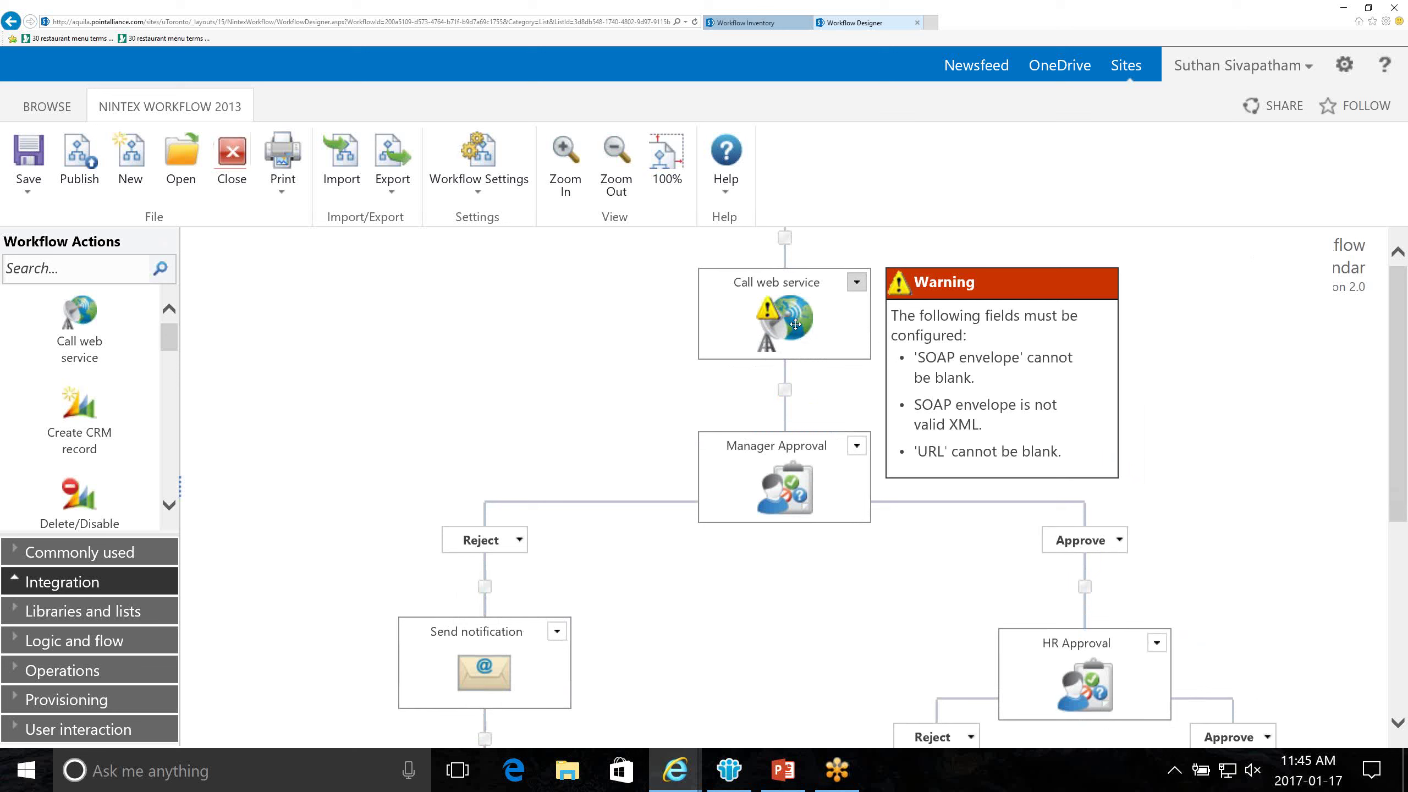
# Step: Switch to the PowerPoint presentation and go to slide 27, Vacation Approval Request Email
pyautogui.moveTo(788, 476)
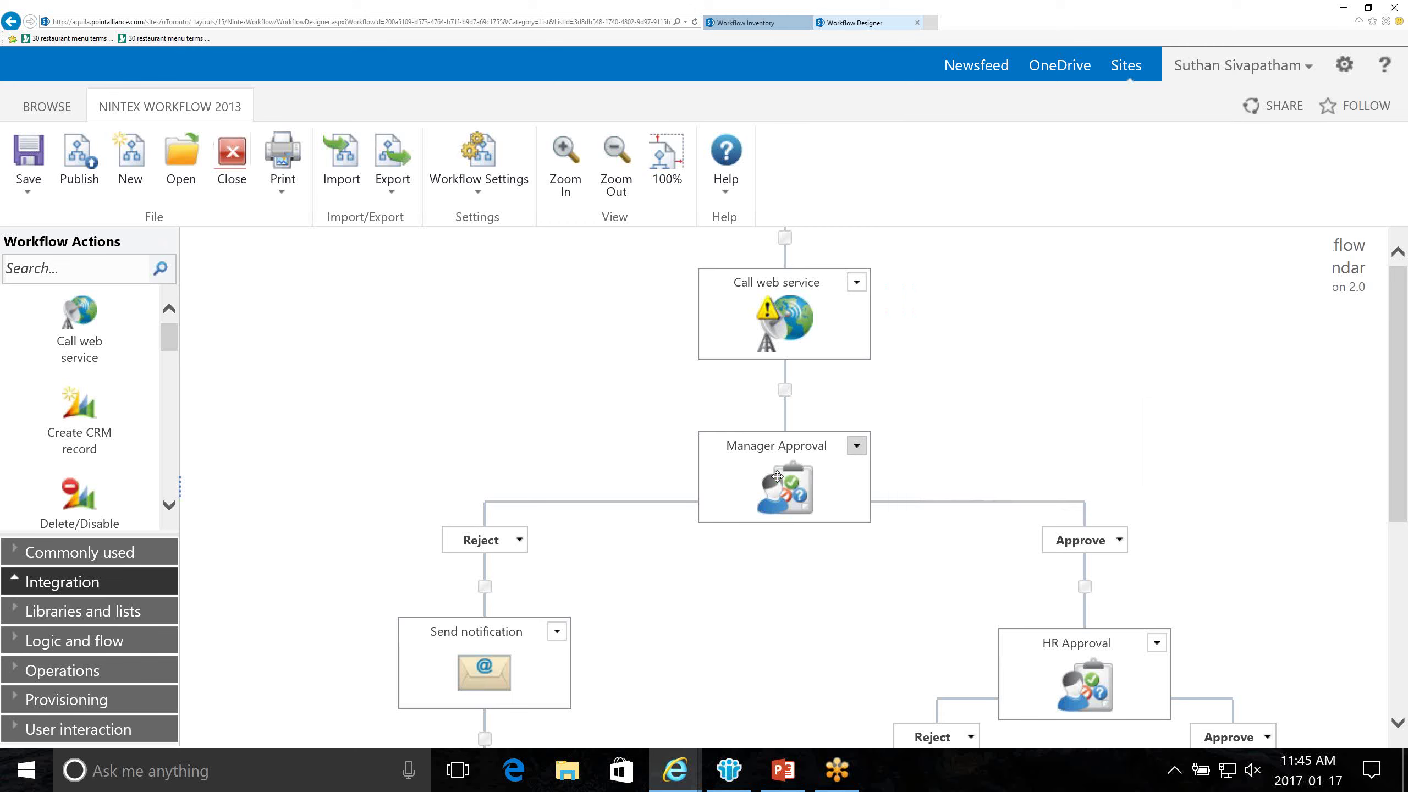
pyautogui.scroll(-1, 776, 475)
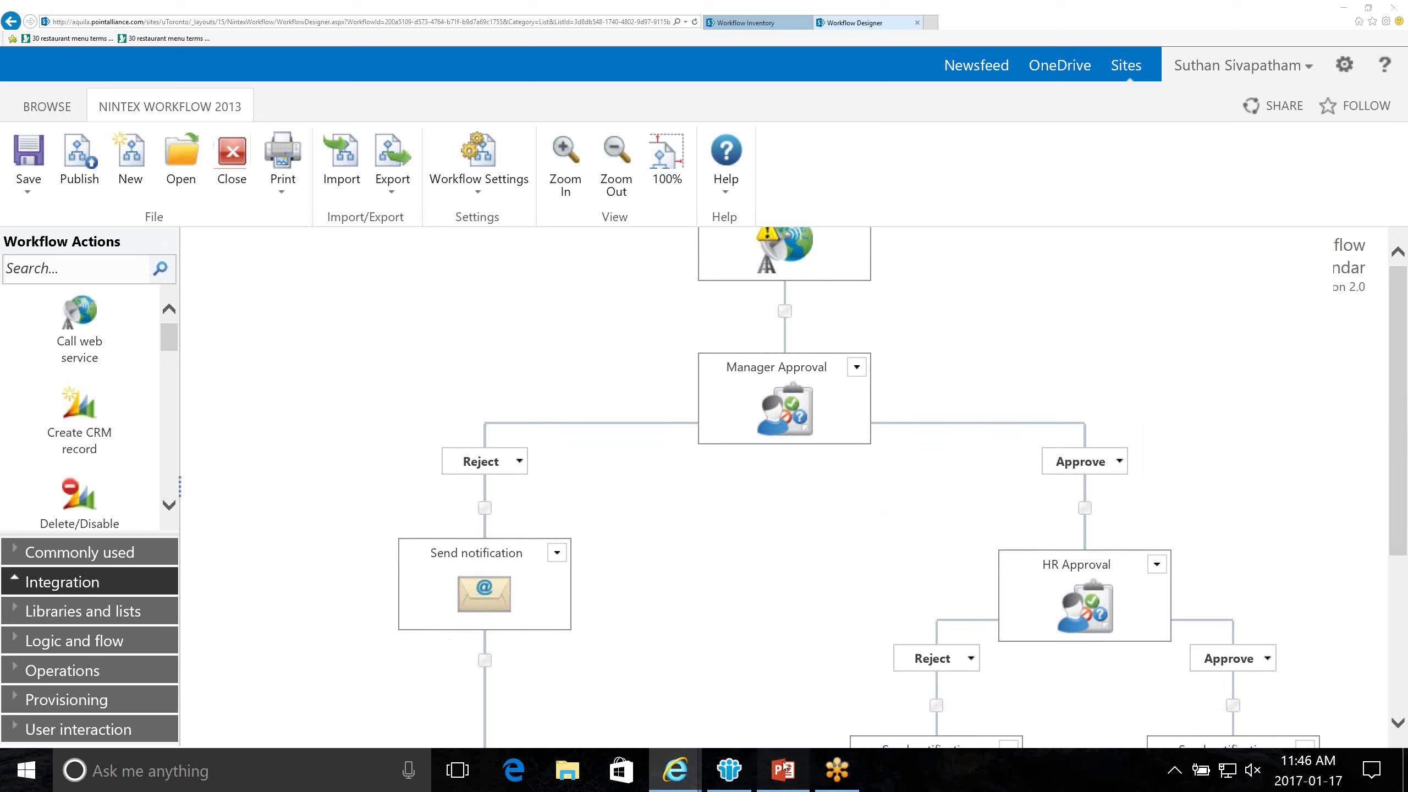
pyautogui.click(784, 767)
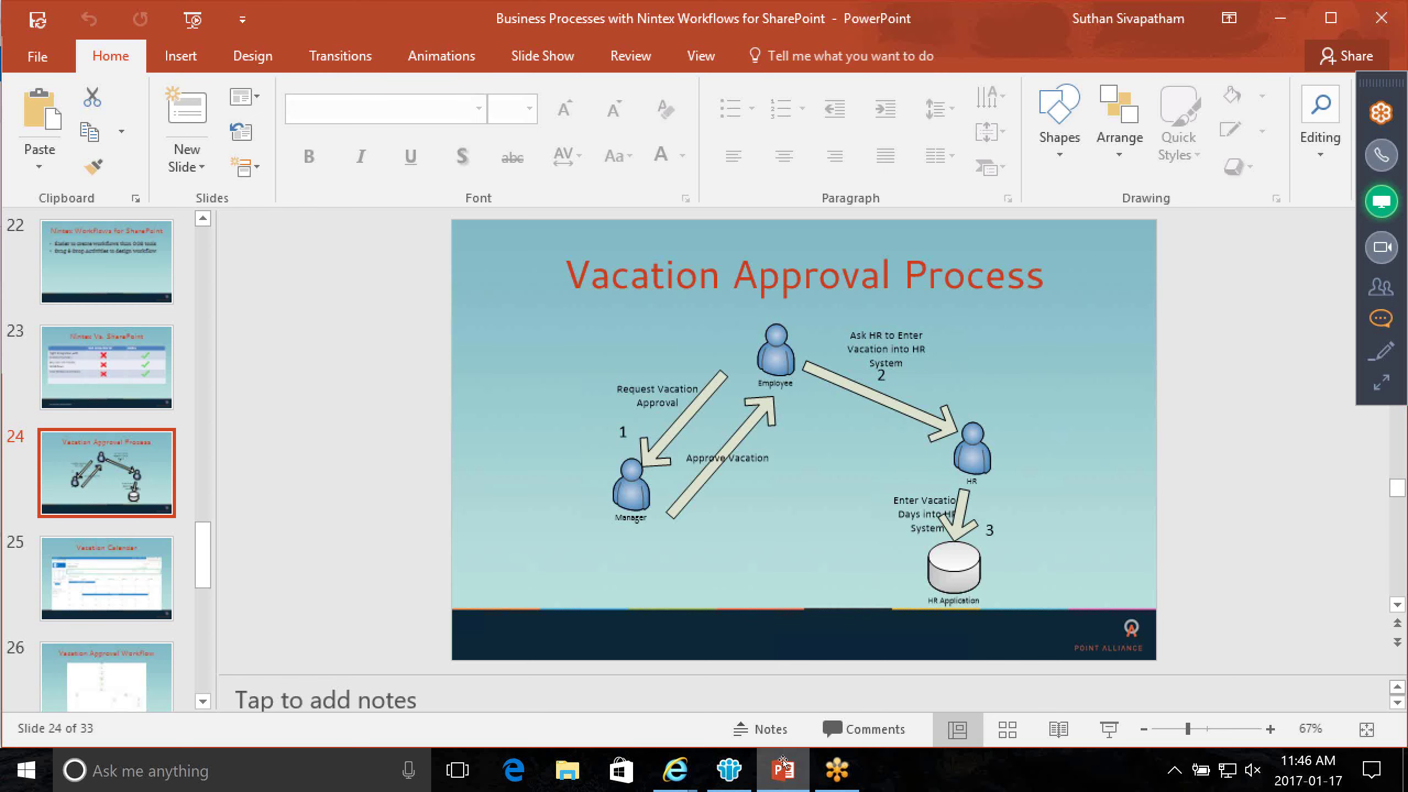
pyautogui.press('Down')
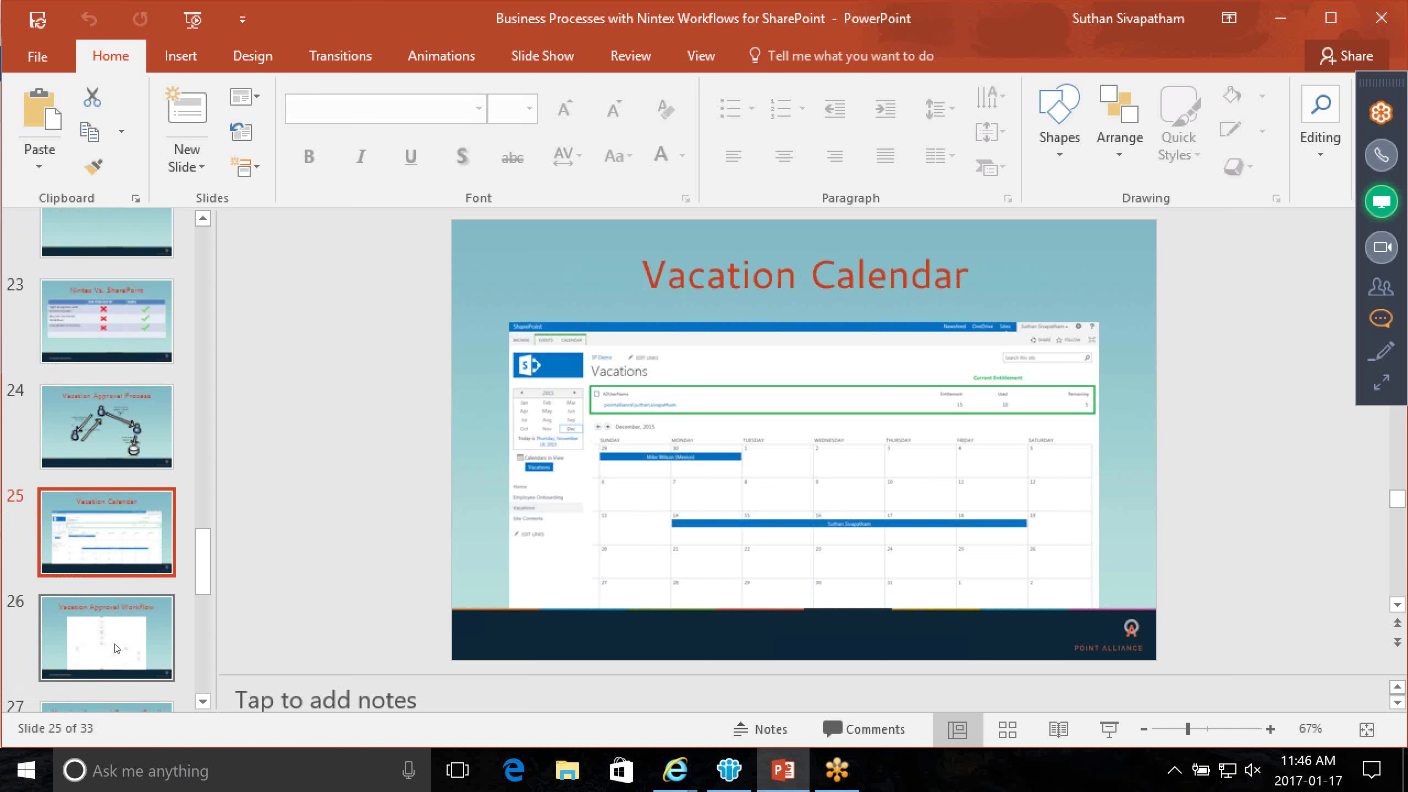
pyautogui.click(116, 648)
pyautogui.scroll(-2, 105, 652)
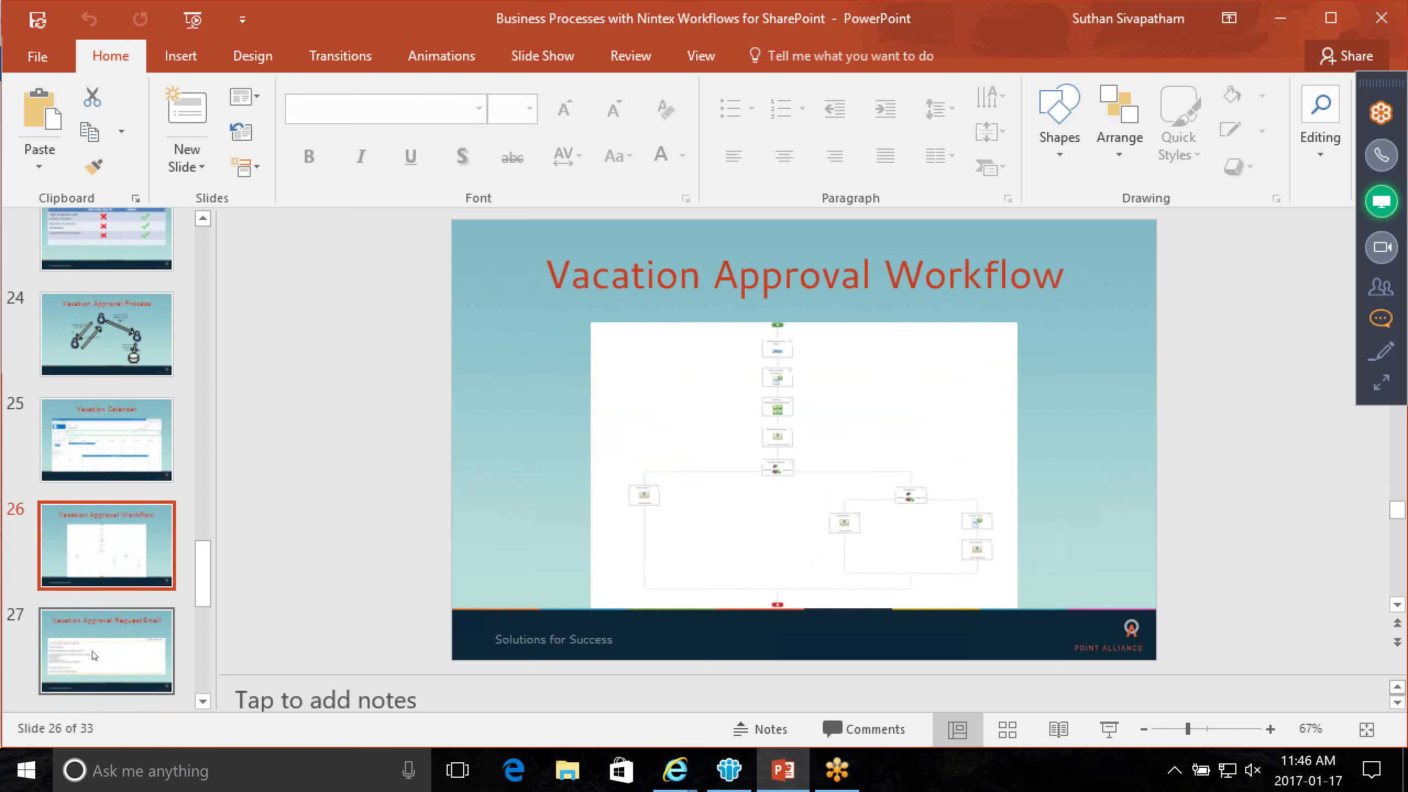
pyautogui.click(95, 656)
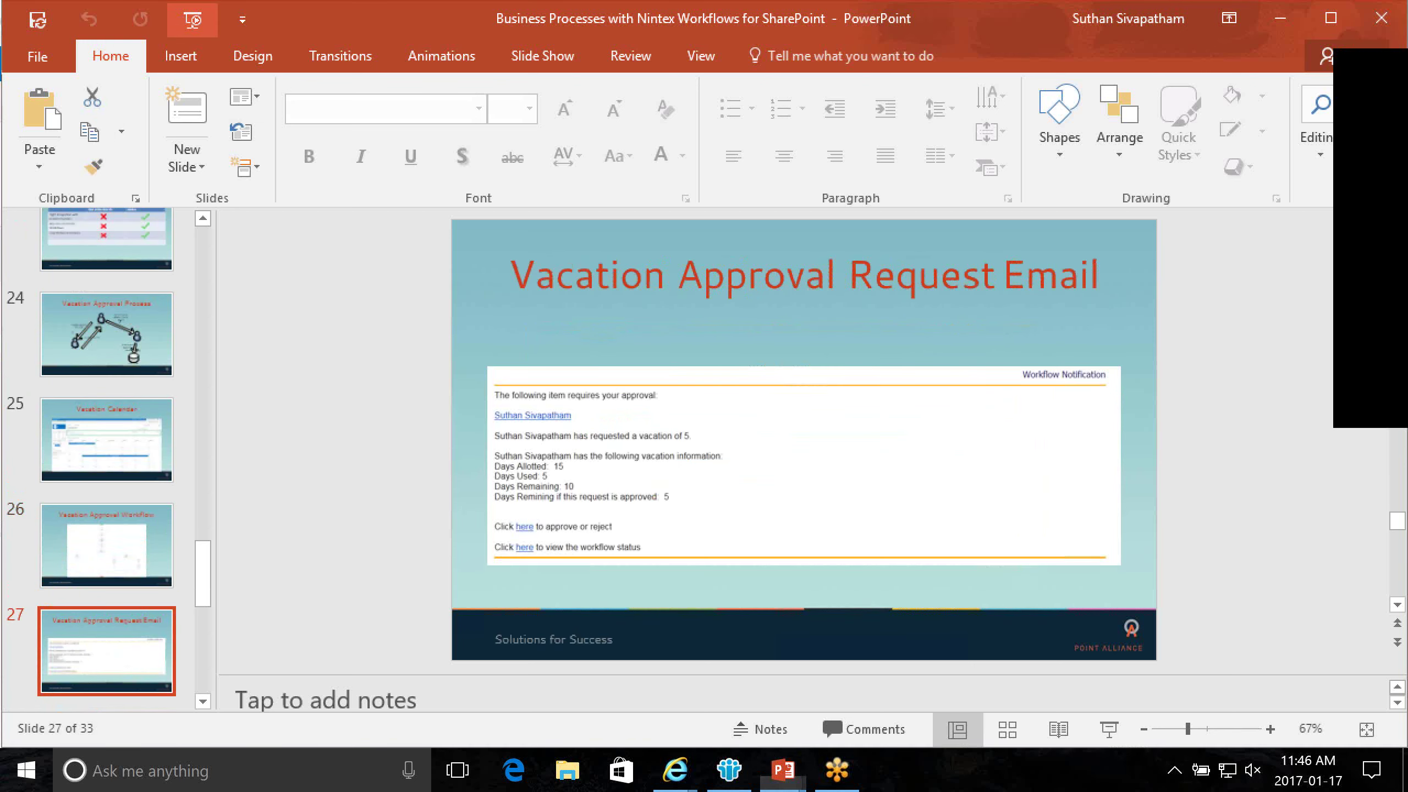
# Step: Present the Vacation Approval Request Email slide in the slide show, and return to the workflow designer in Internet Explorer
pyautogui.press('F5')
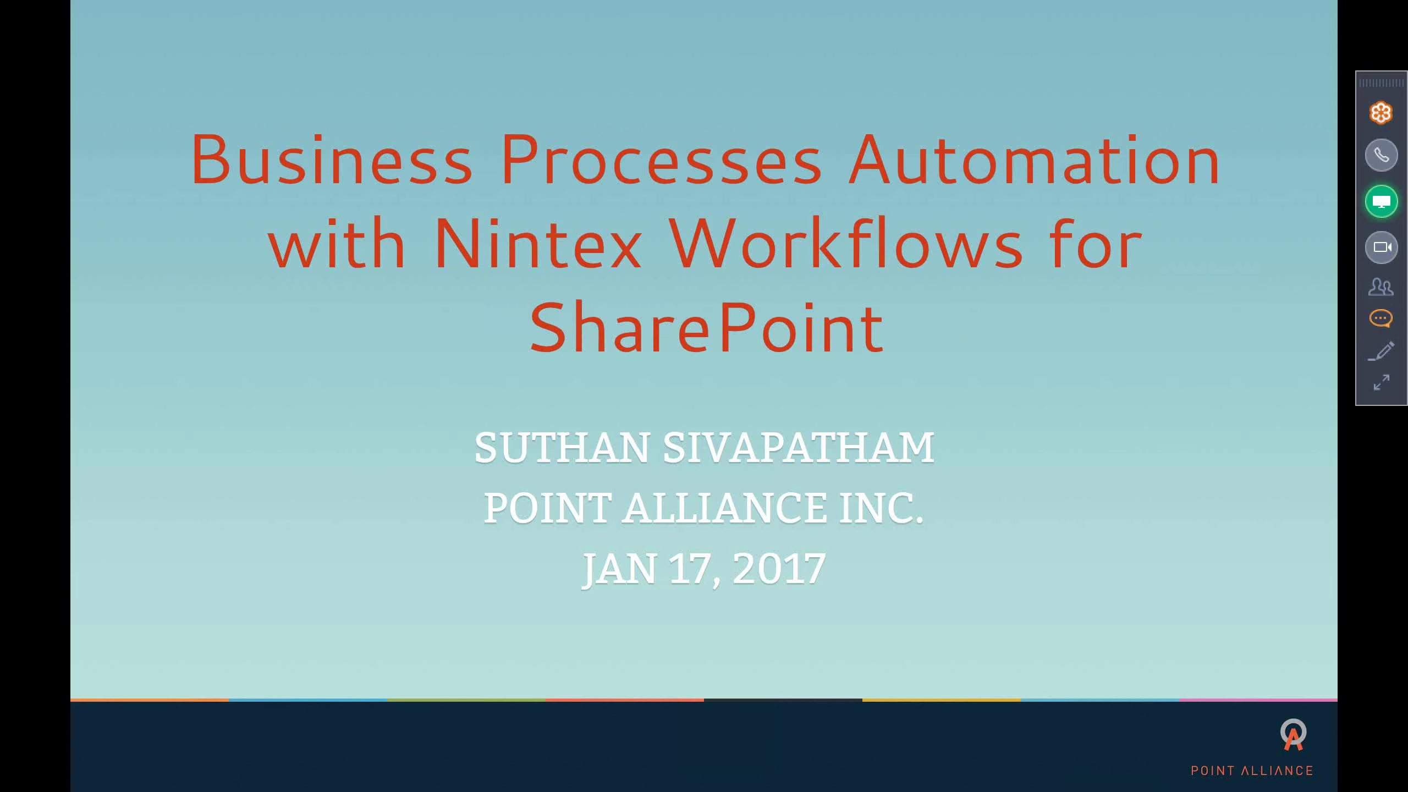
pyautogui.click(614, 407)
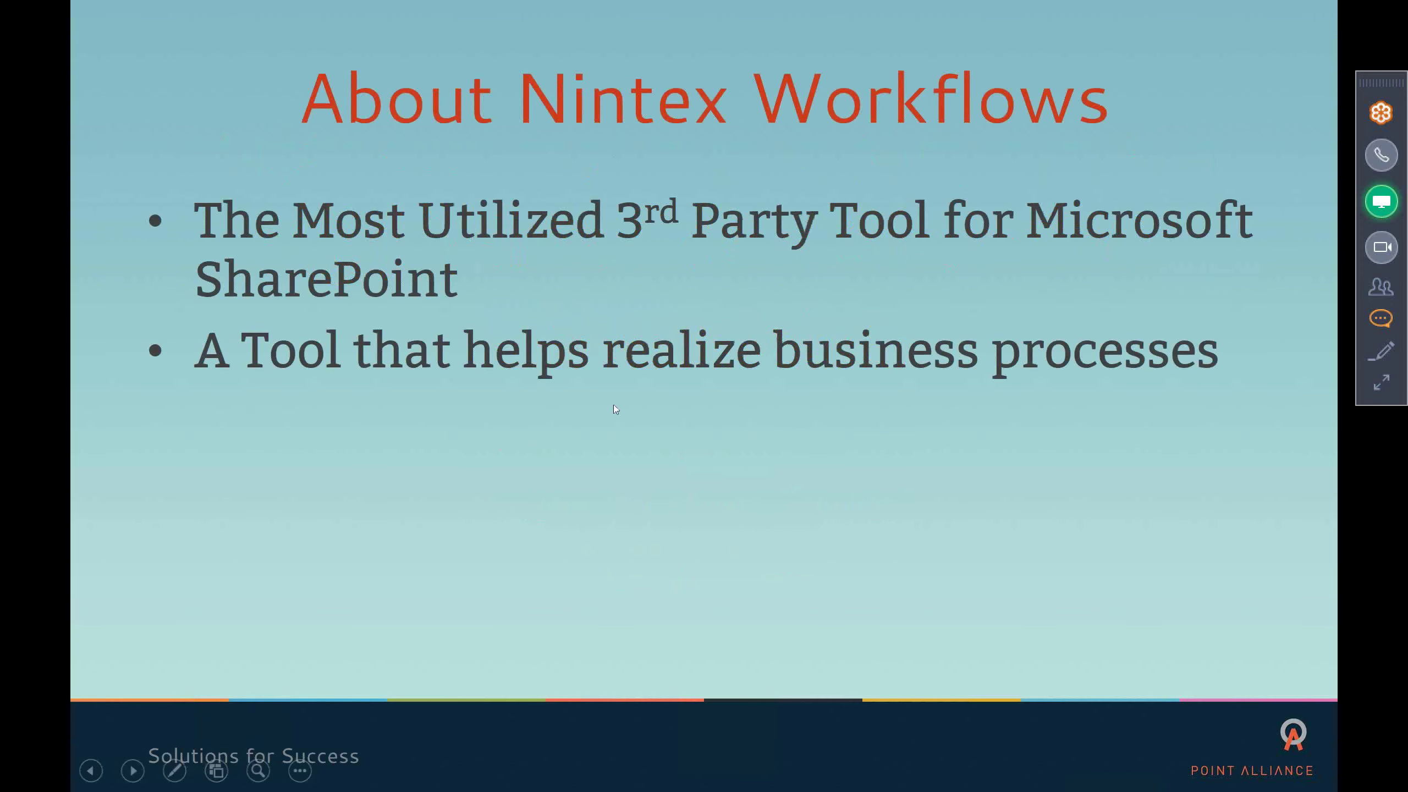
pyautogui.click(614, 406)
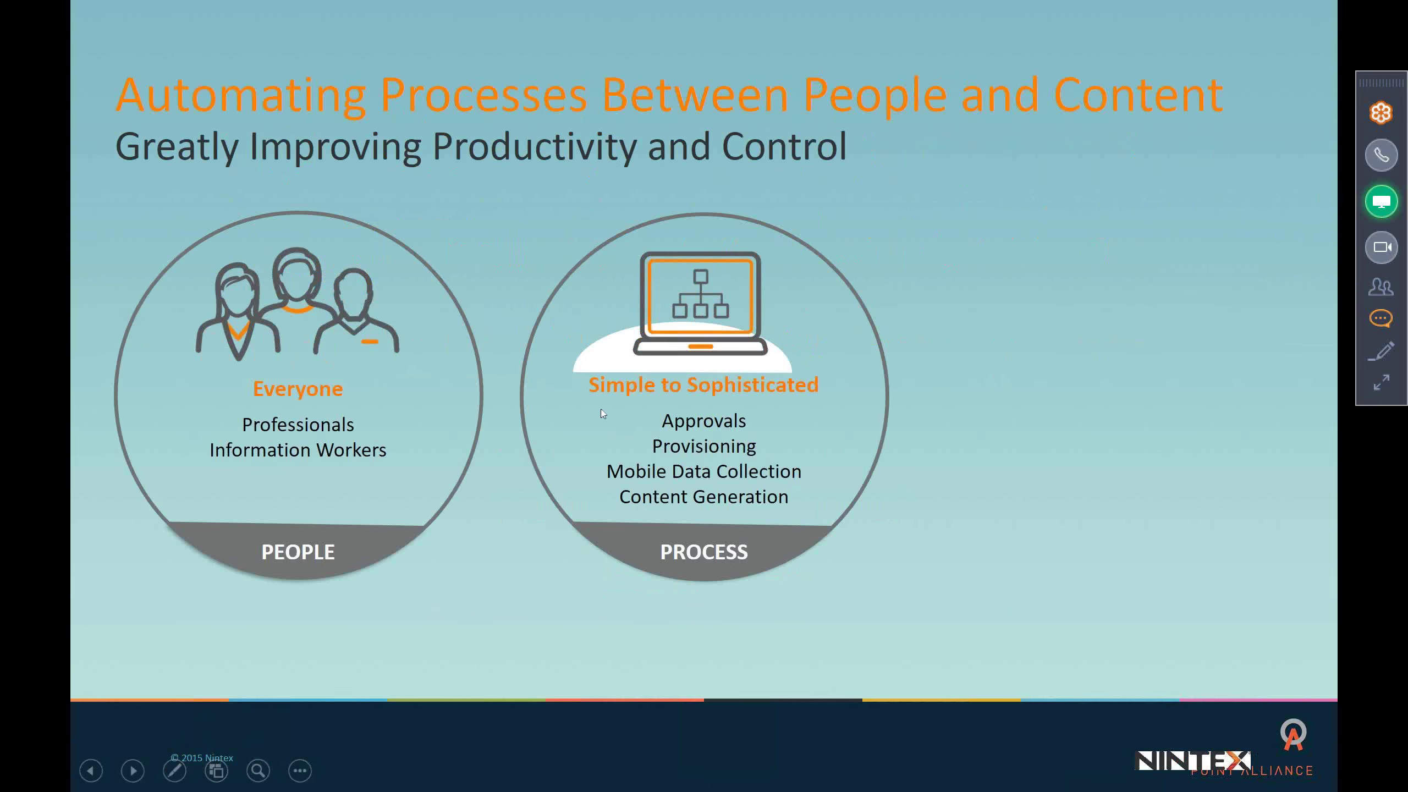
pyautogui.click(602, 412)
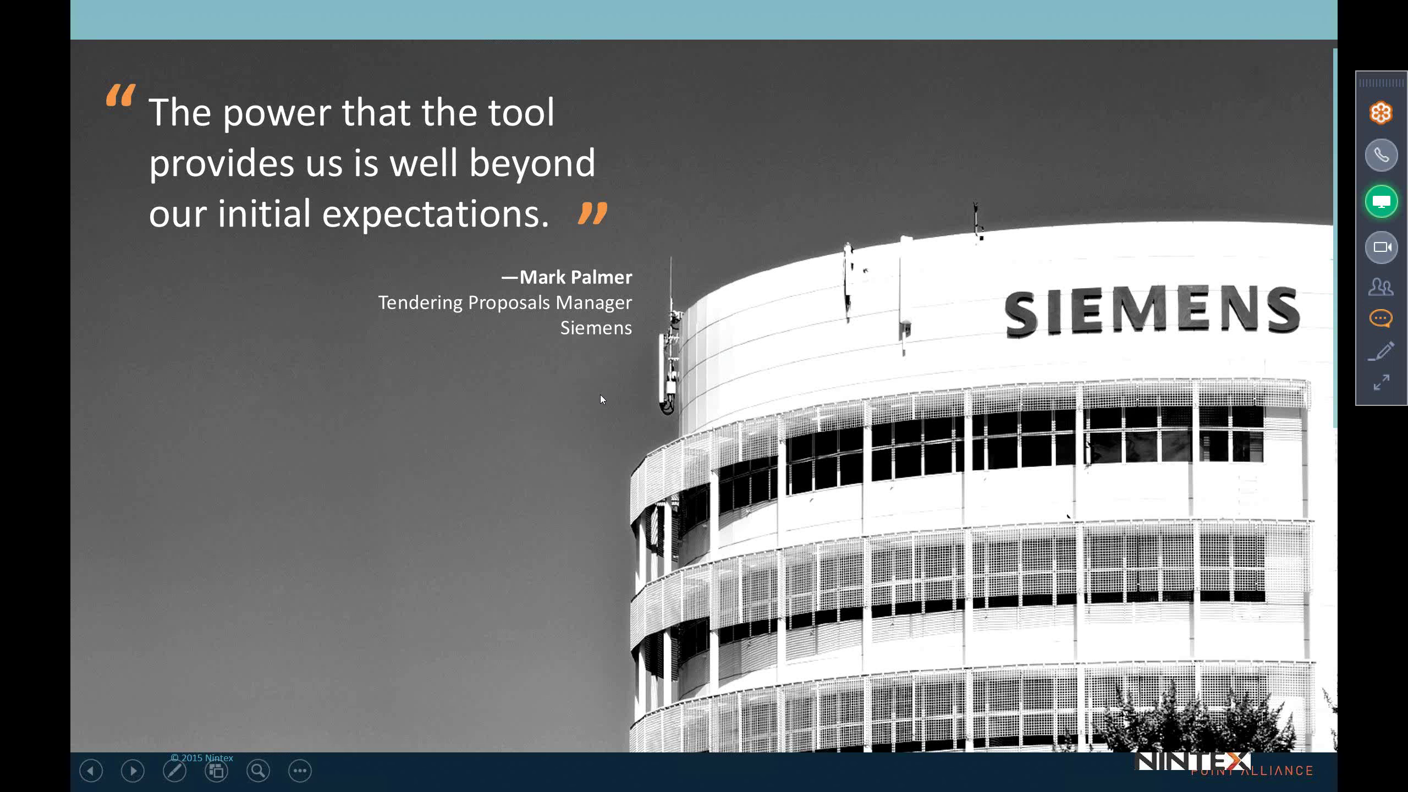
pyautogui.click(601, 394)
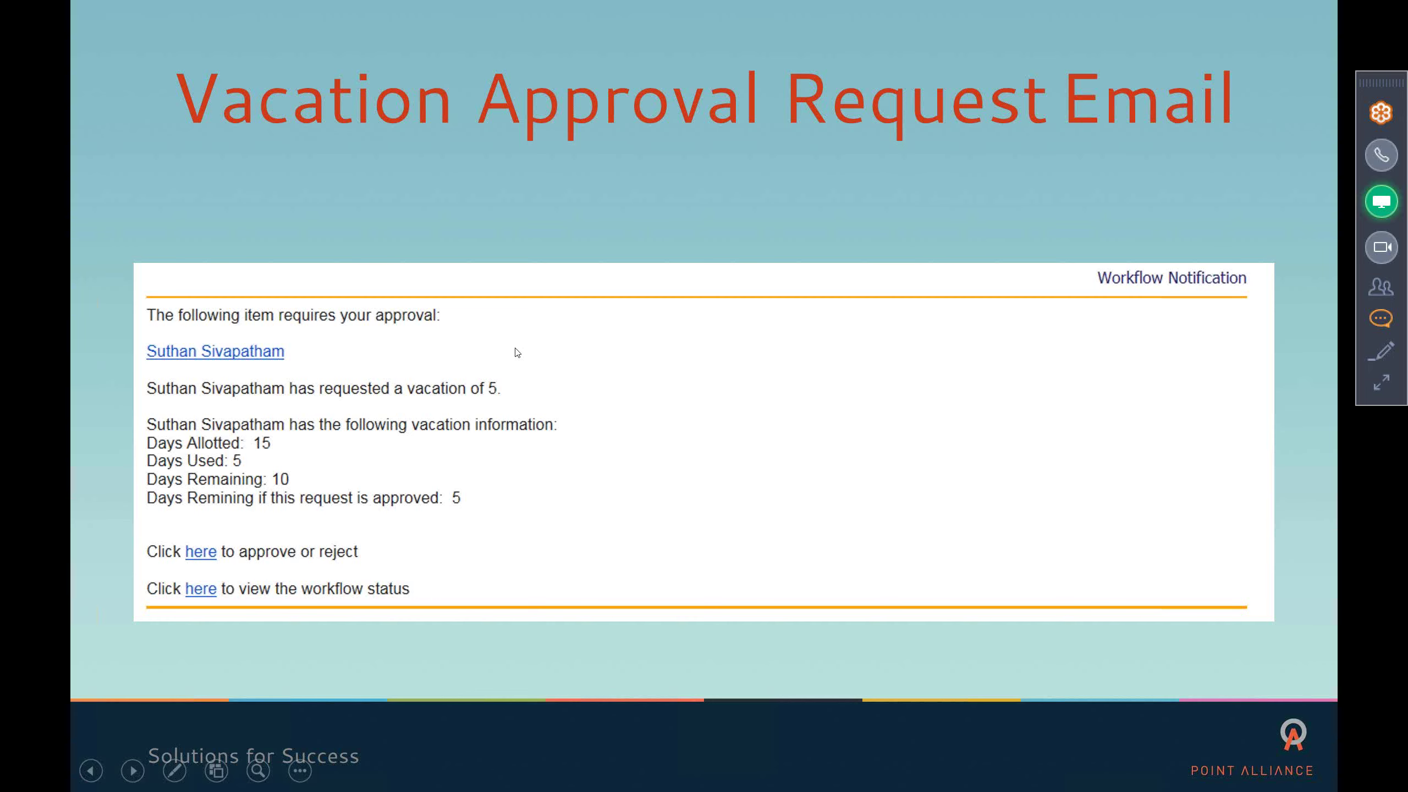
pyautogui.press('Escape')
pyautogui.hotkey('alt', 'Tab')
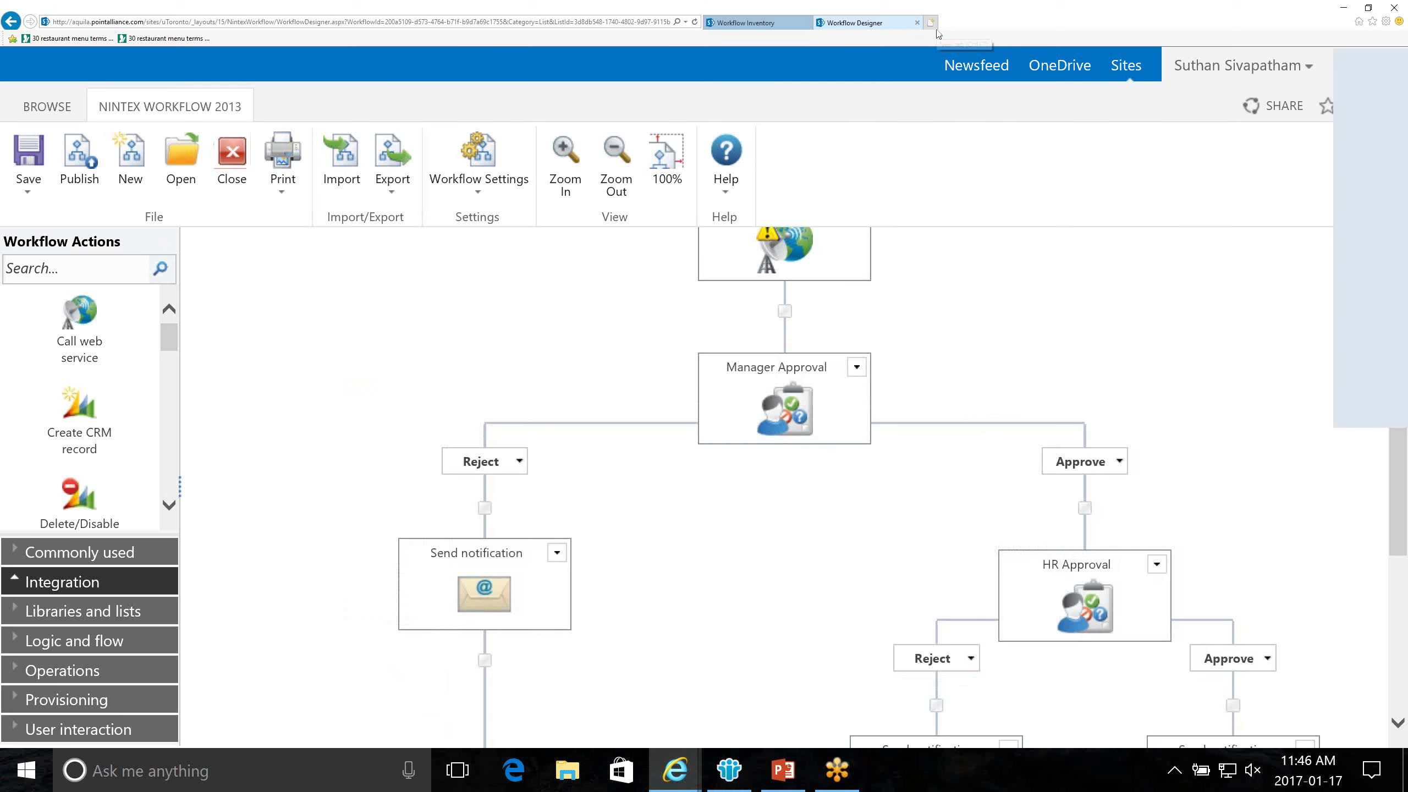
# Step: Open gmail.com in a new browser tab and open the workflow task from the Response required email
pyautogui.click(932, 23)
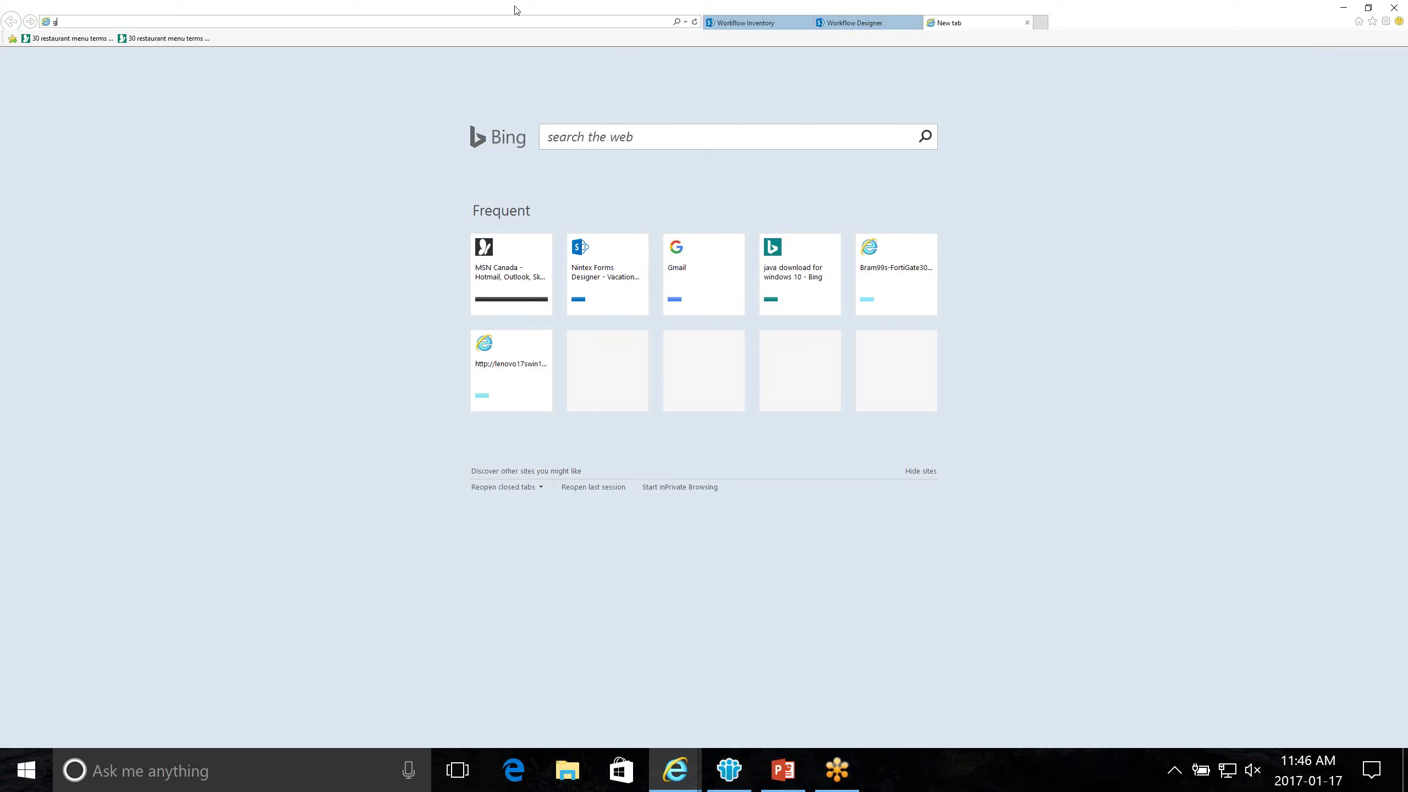
pyautogui.write('mail.com/')
pyautogui.press('Return')
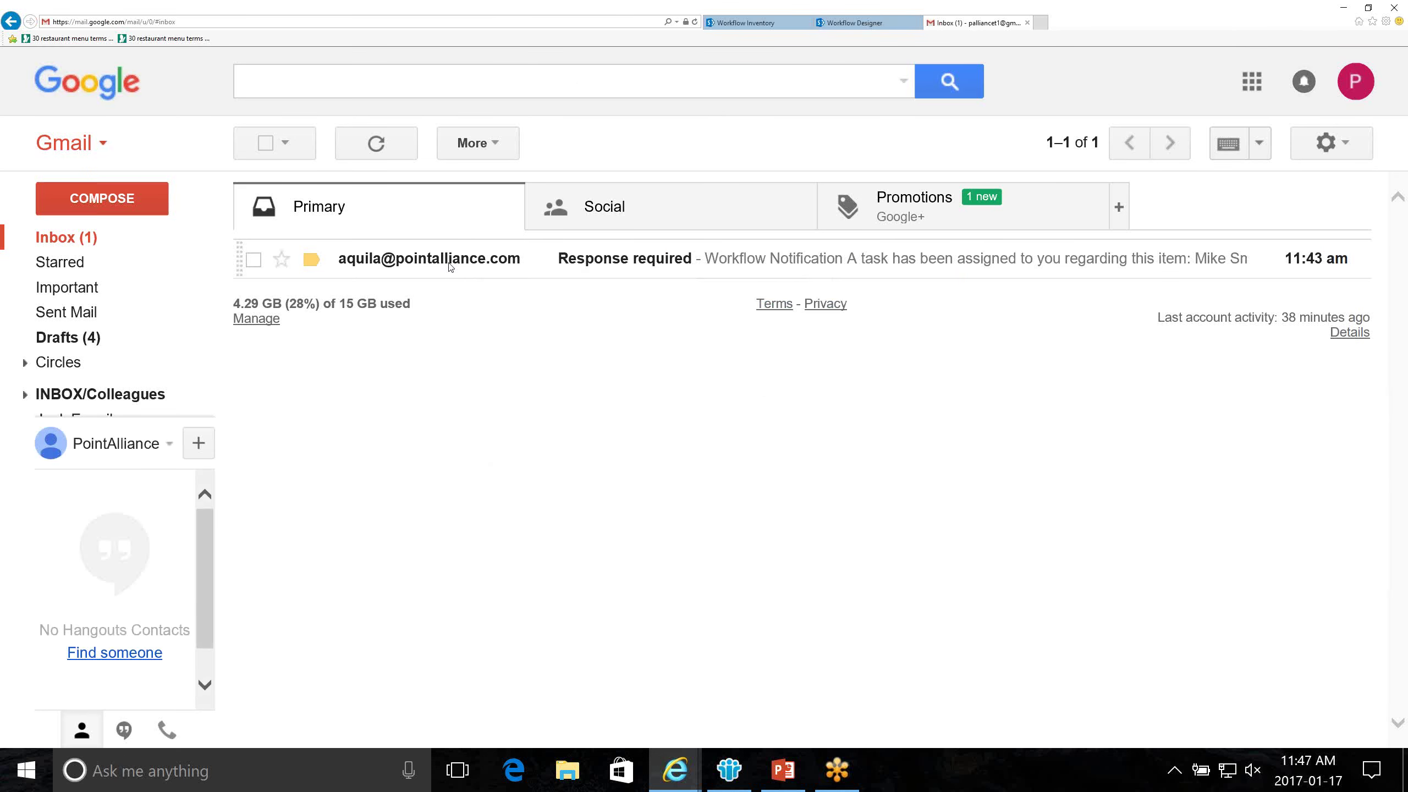
pyautogui.click(450, 268)
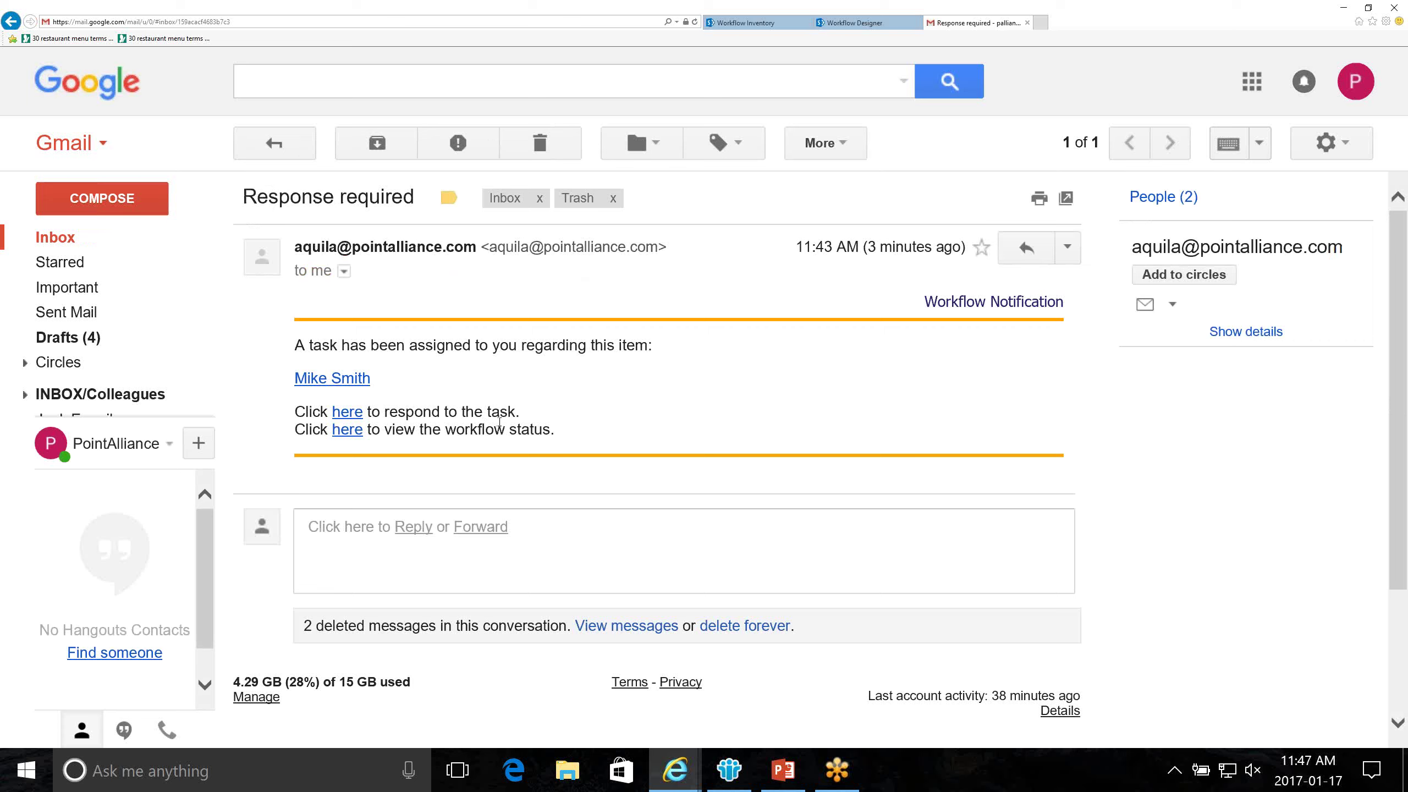
pyautogui.click(353, 412)
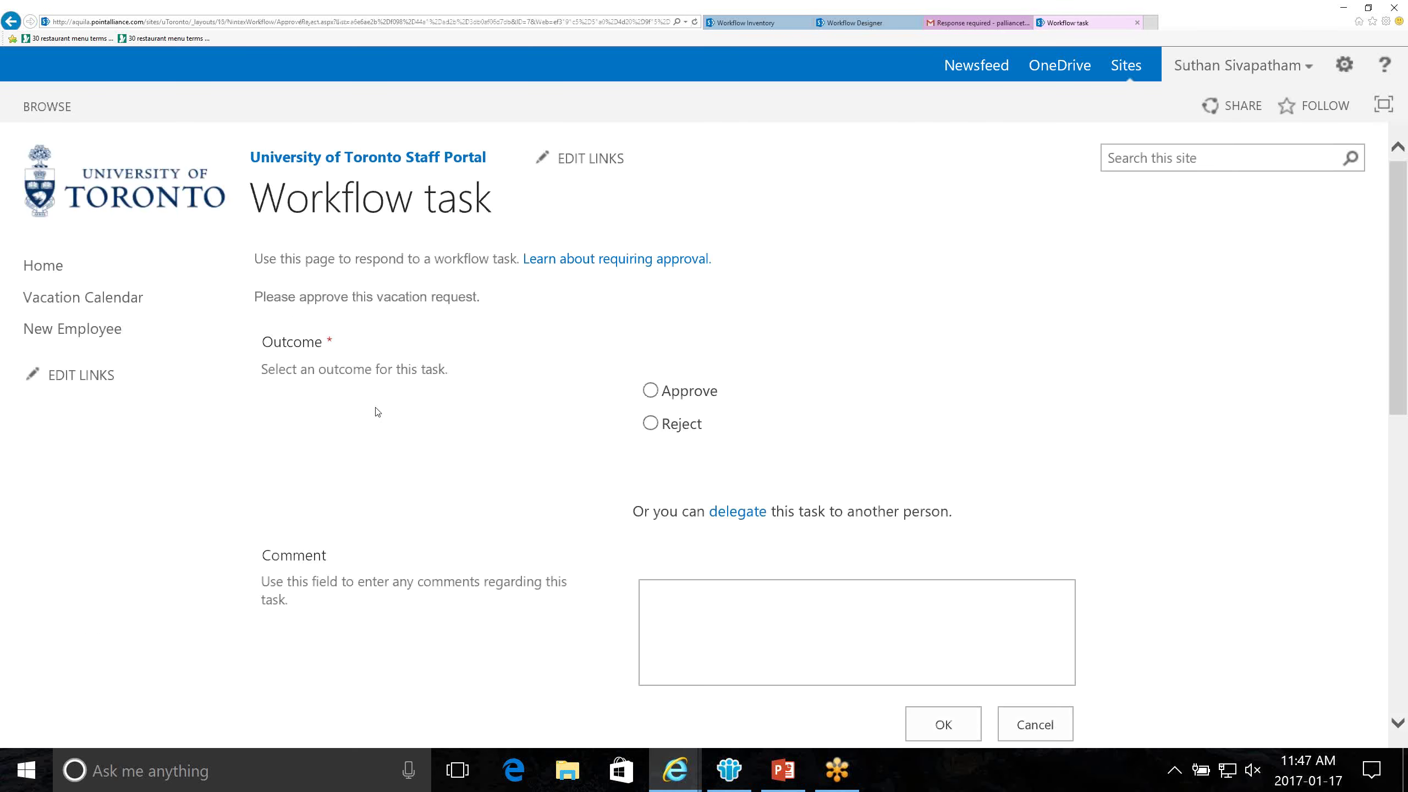
# Step: Review the item properties of the Jamaica vacation request and submit the workflow task with the Approve outcome
pyautogui.scroll(-2, 898, 413)
pyautogui.scroll(-3, 898, 410)
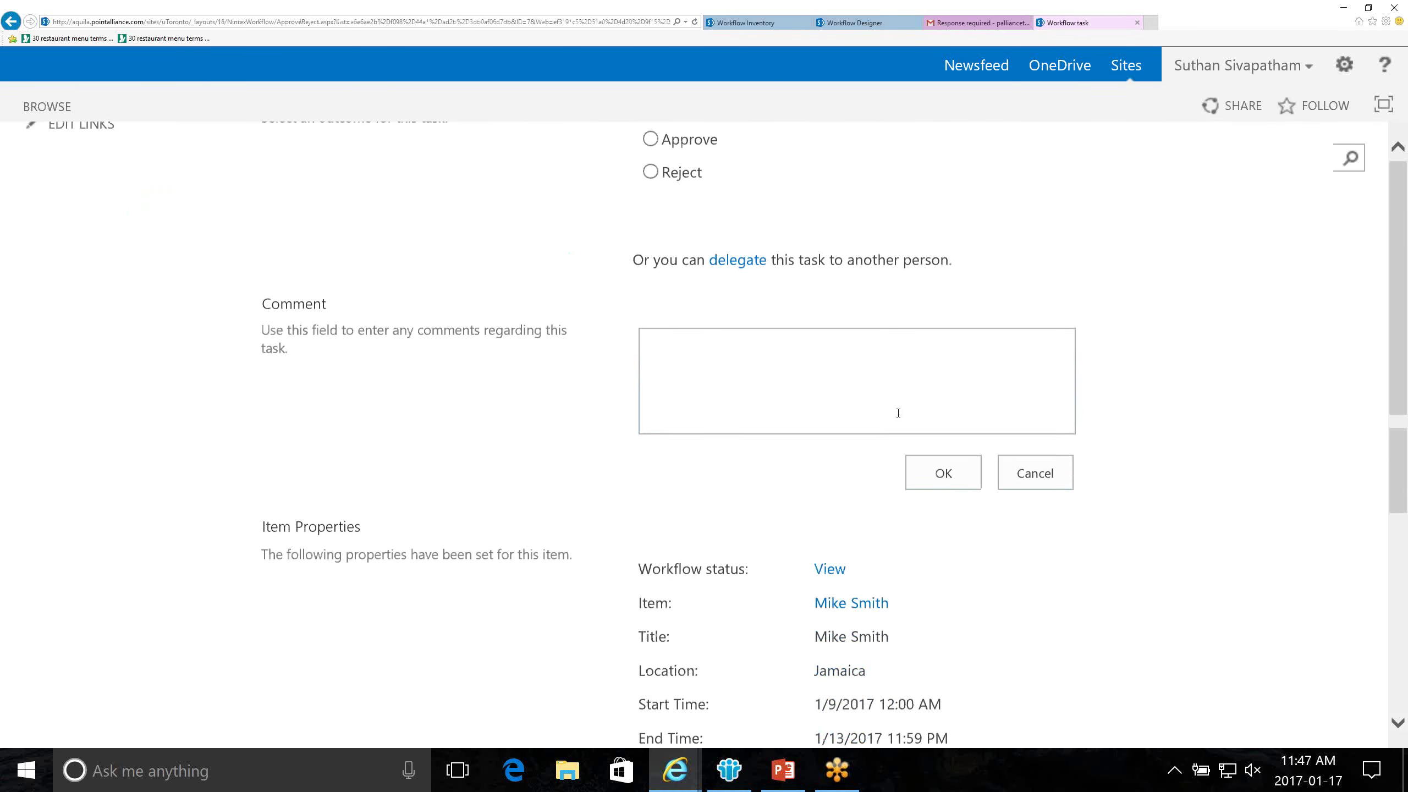
pyautogui.scroll(-6, 854, 399)
pyautogui.scroll(2, 861, 391)
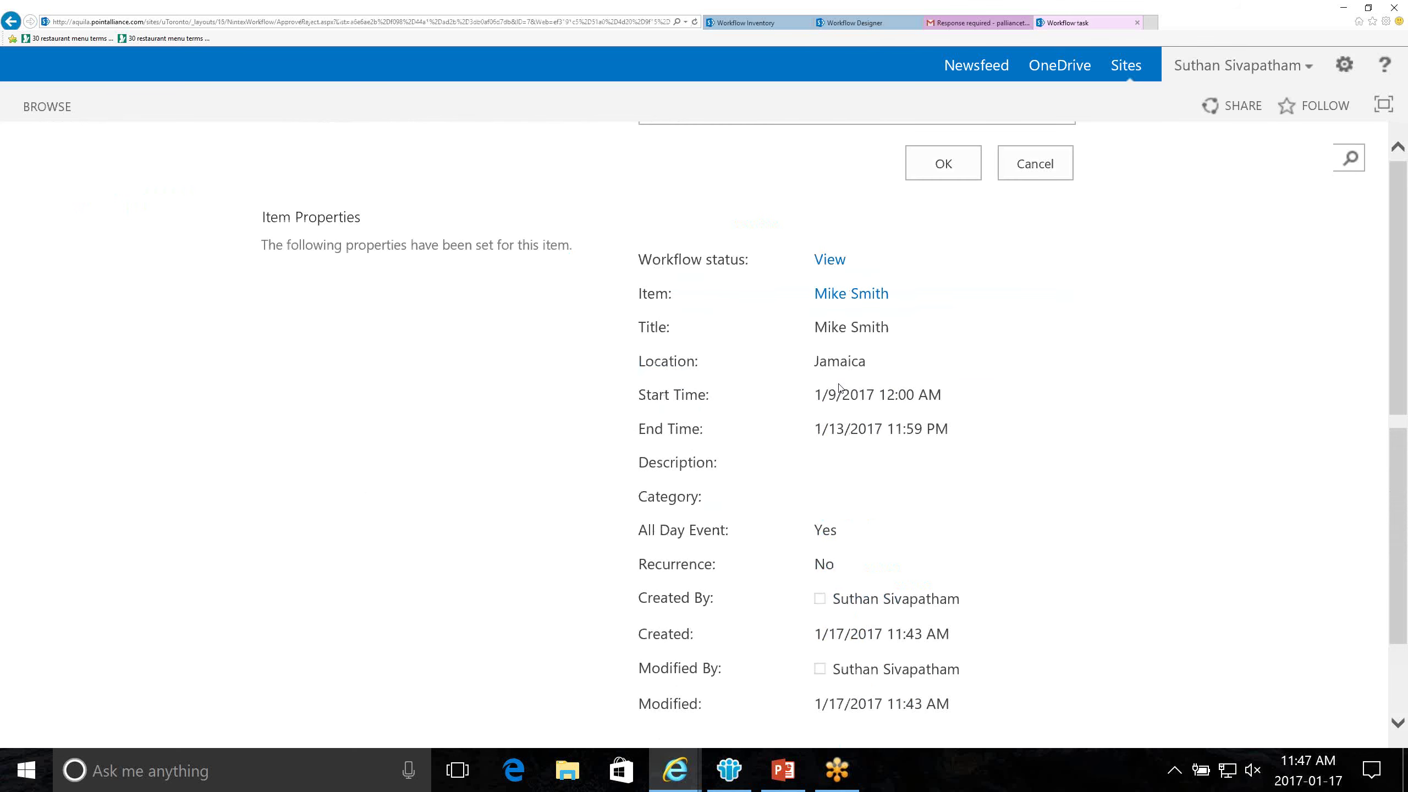
pyautogui.scroll(7, 919, 427)
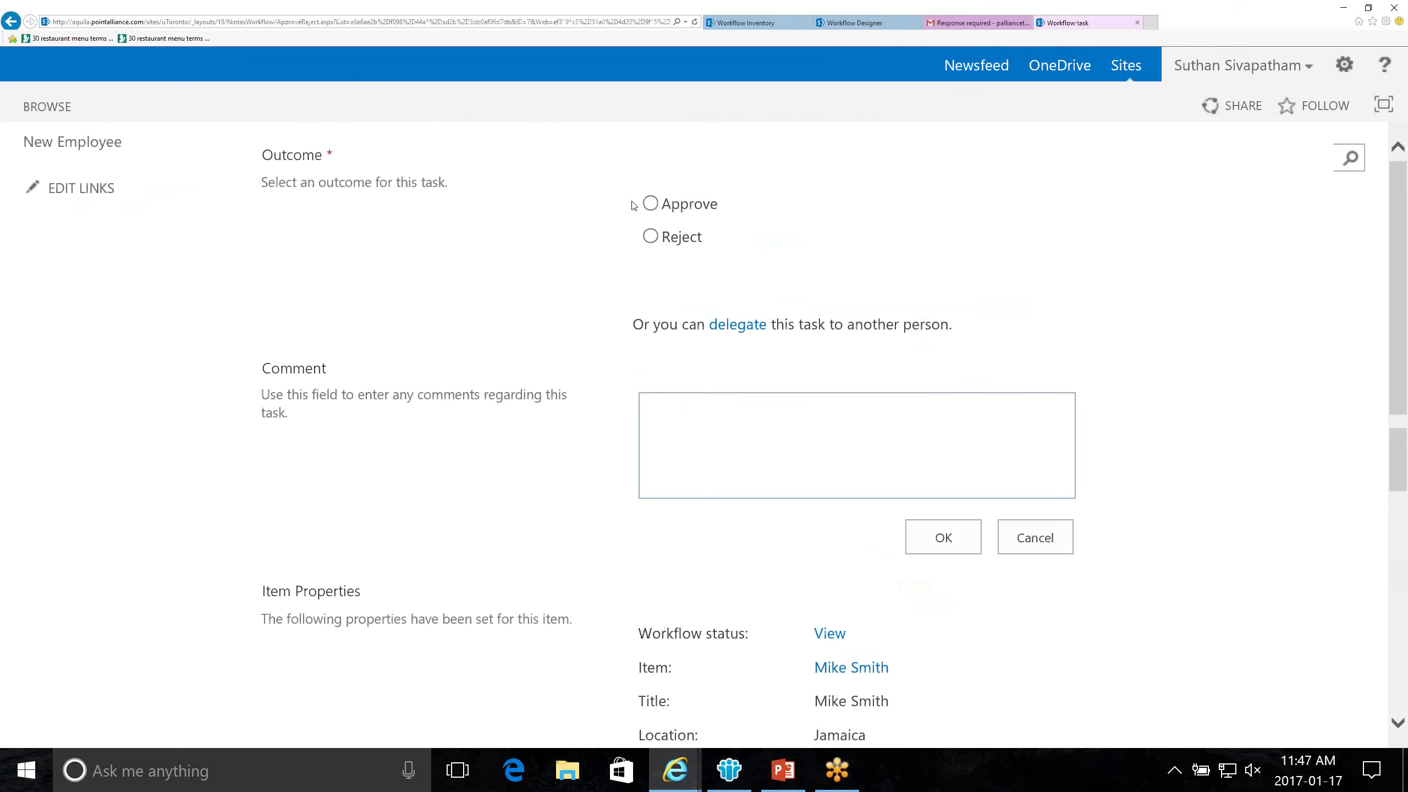
pyautogui.click(650, 204)
pyautogui.click(934, 534)
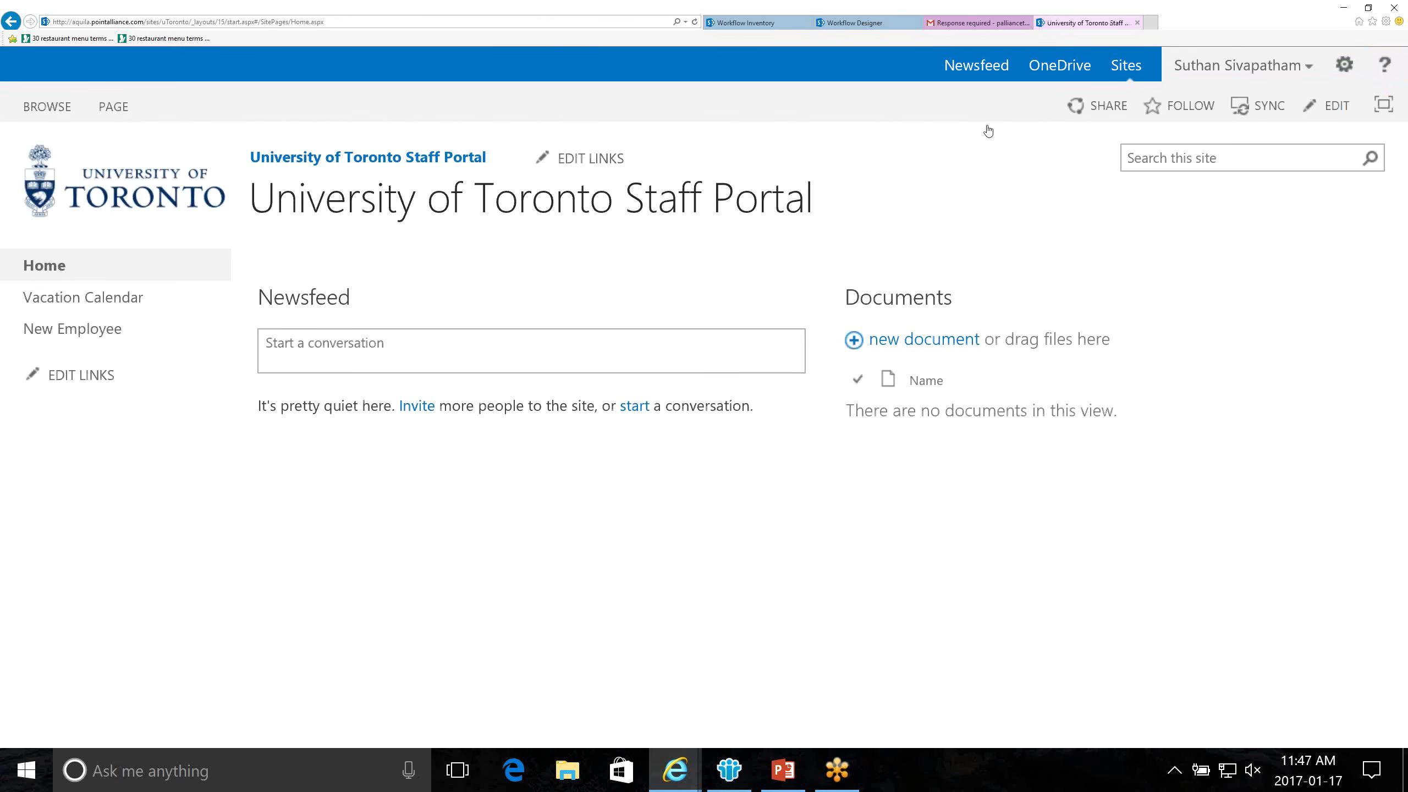
# Step: Return to the Gmail inbox and open the workflow task from the newest Response required message's expanded content
pyautogui.click(977, 21)
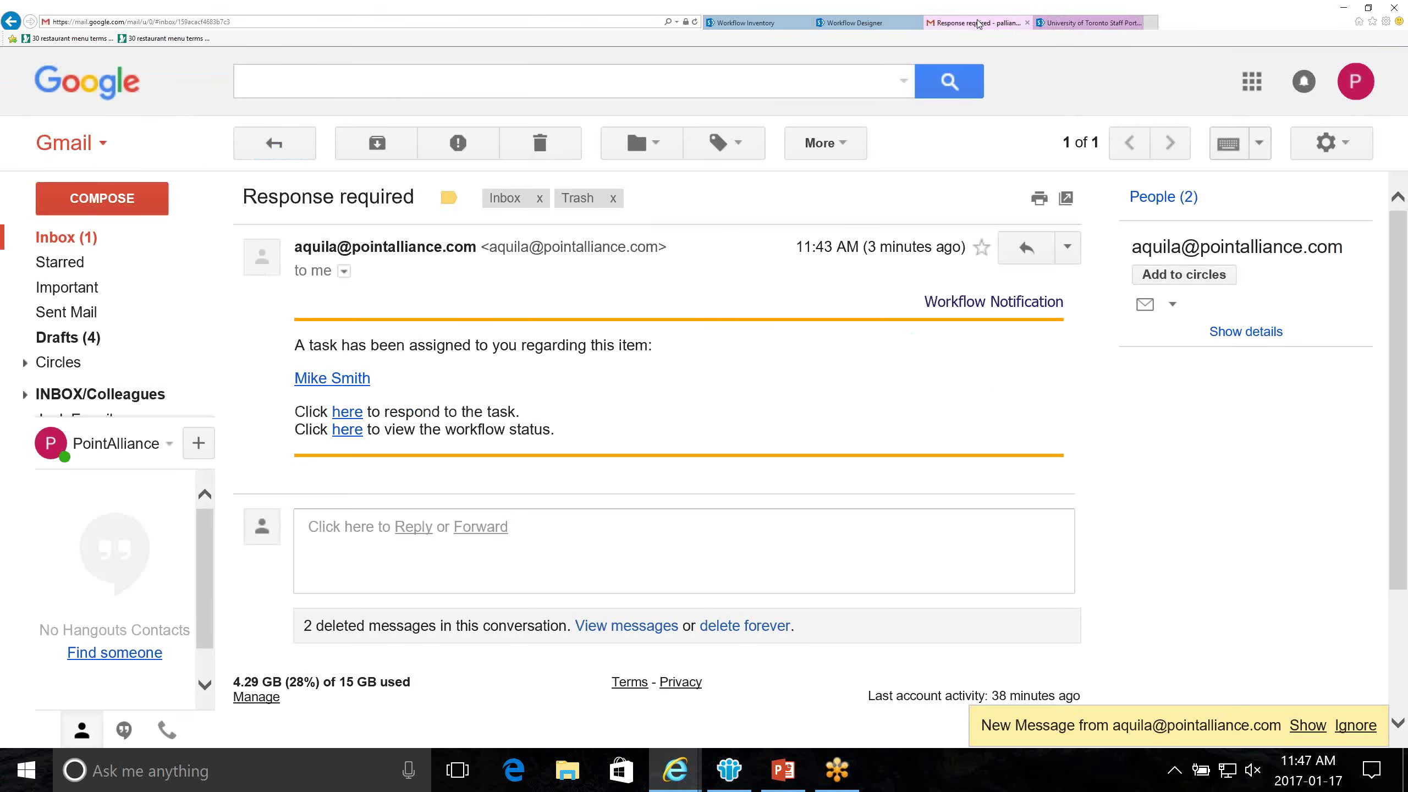
pyautogui.click(58, 236)
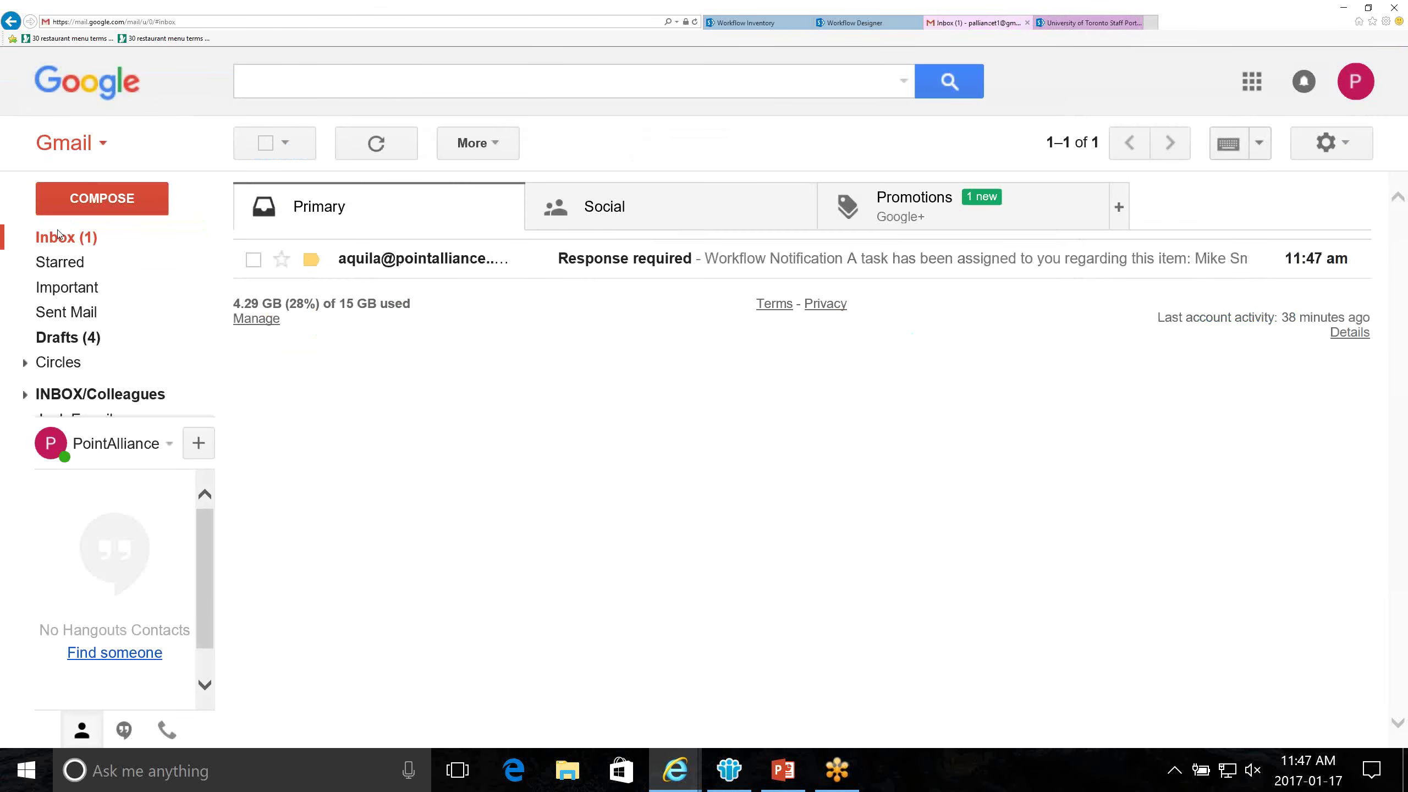
pyautogui.click(448, 260)
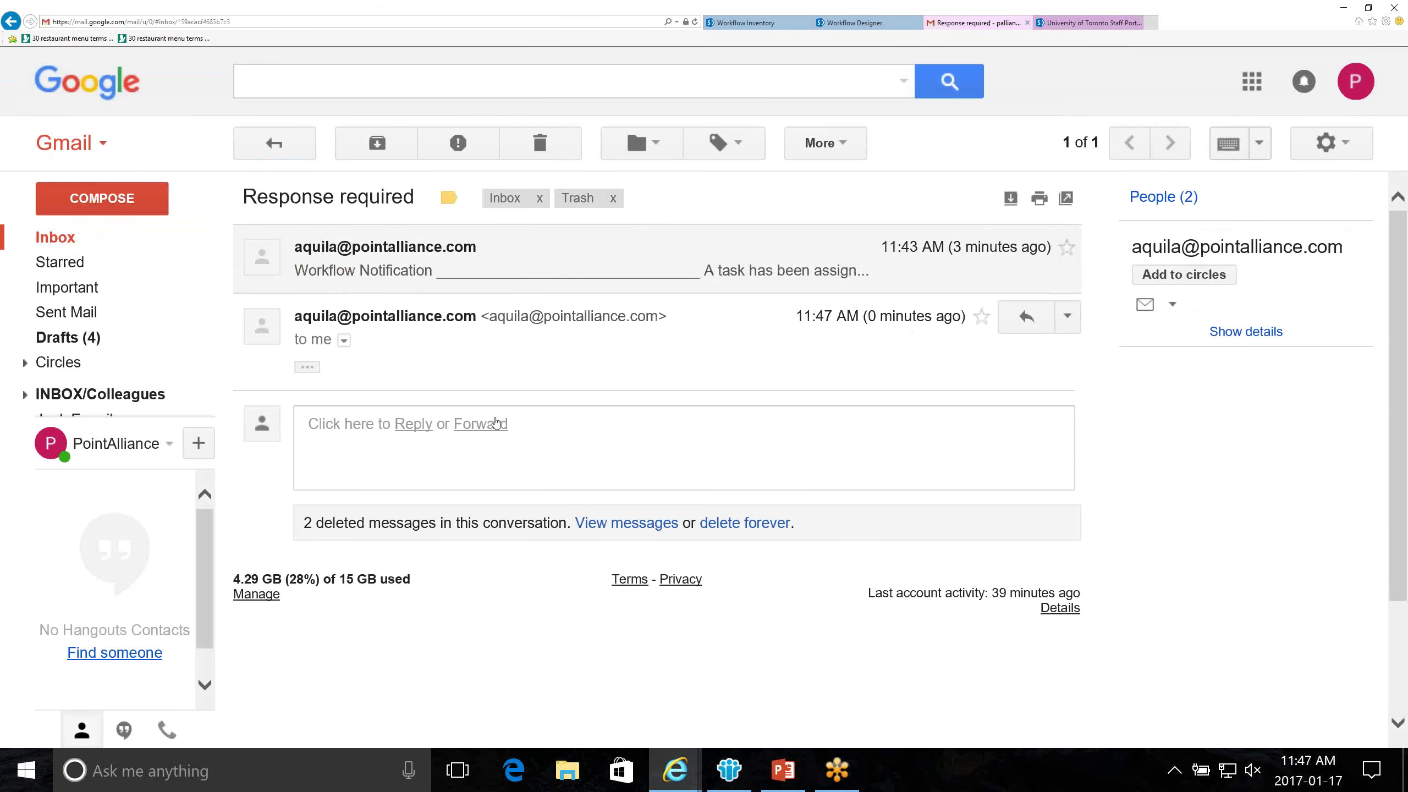
pyautogui.click(305, 367)
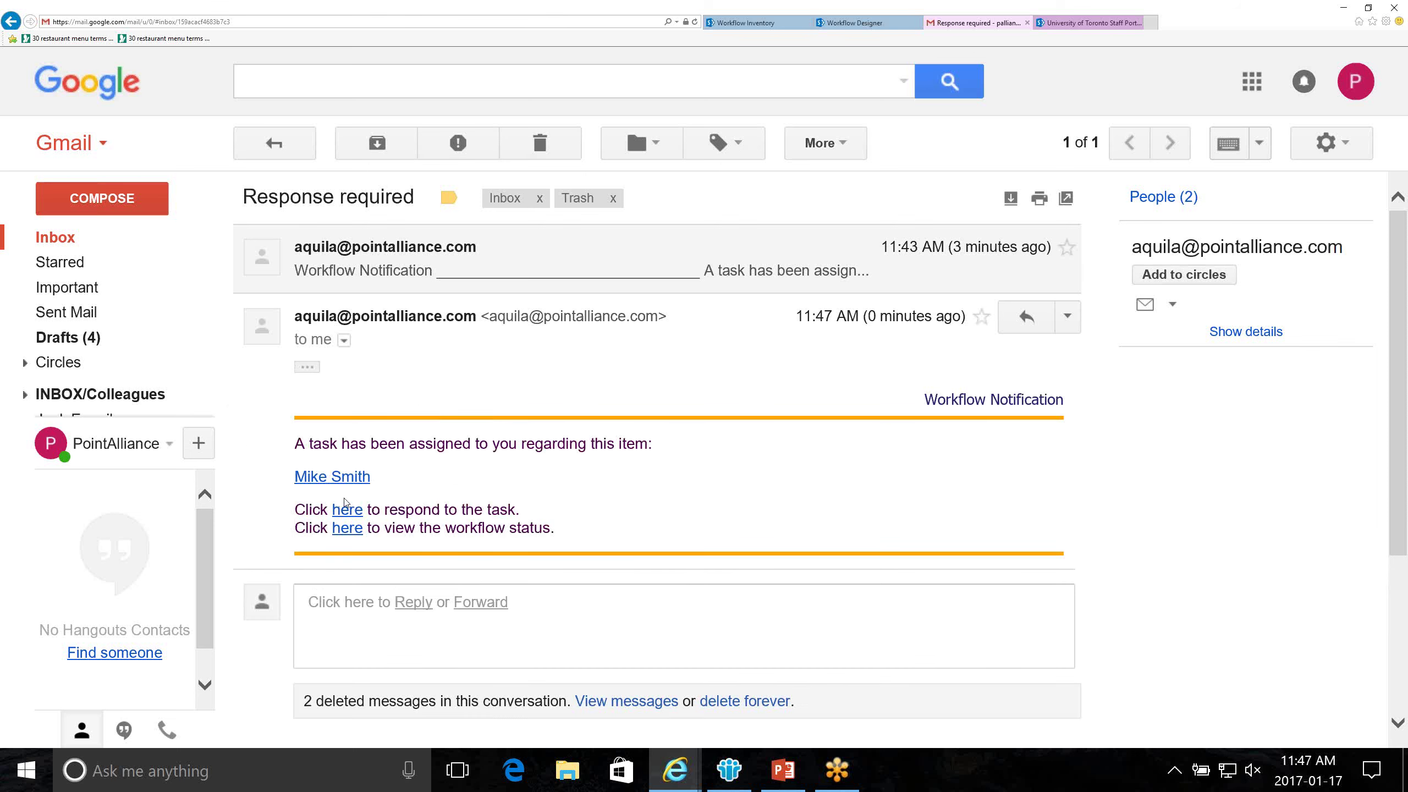
pyautogui.click(346, 506)
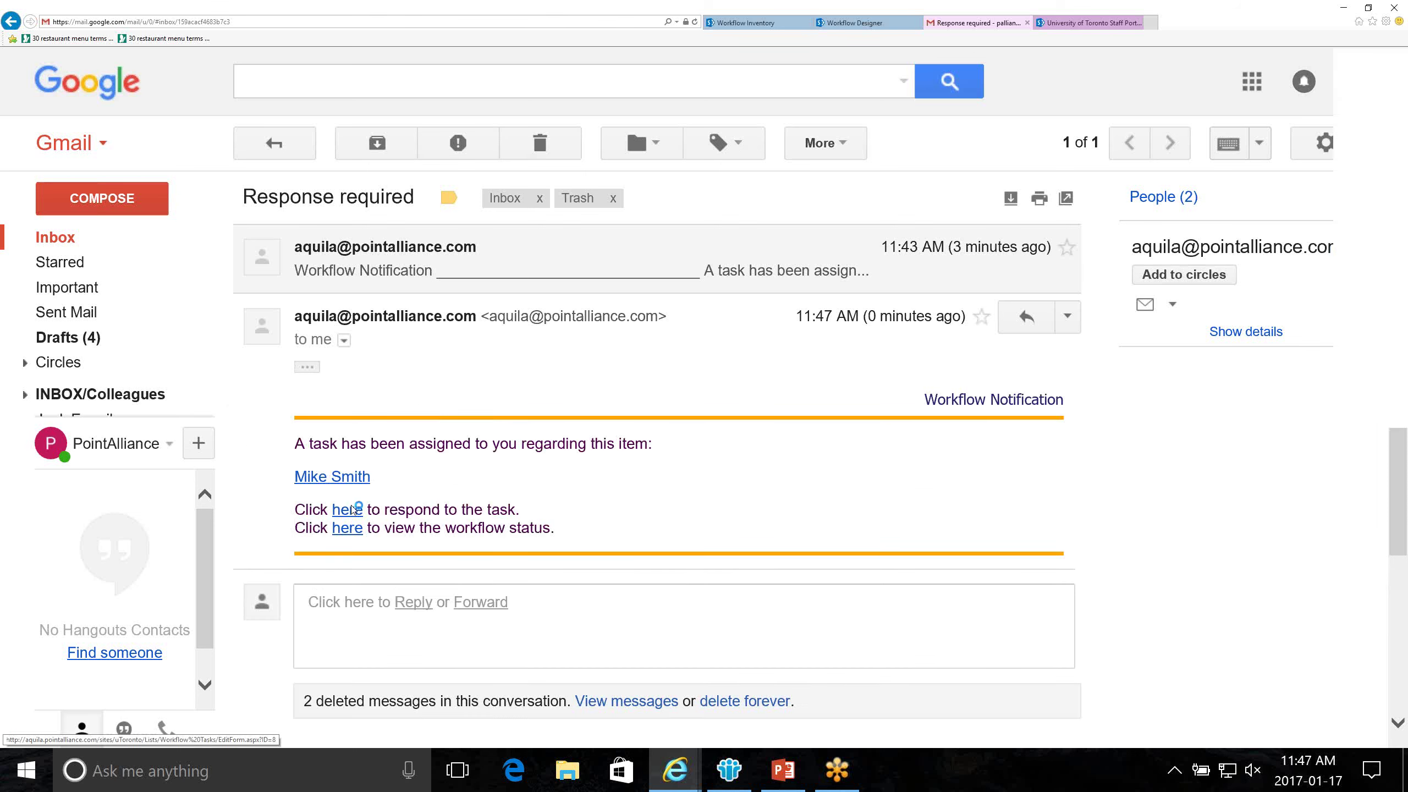
# Step: Submit the second workflow task with the Approve outcome and the comment "Enjoy your vacation."
pyautogui.click(651, 391)
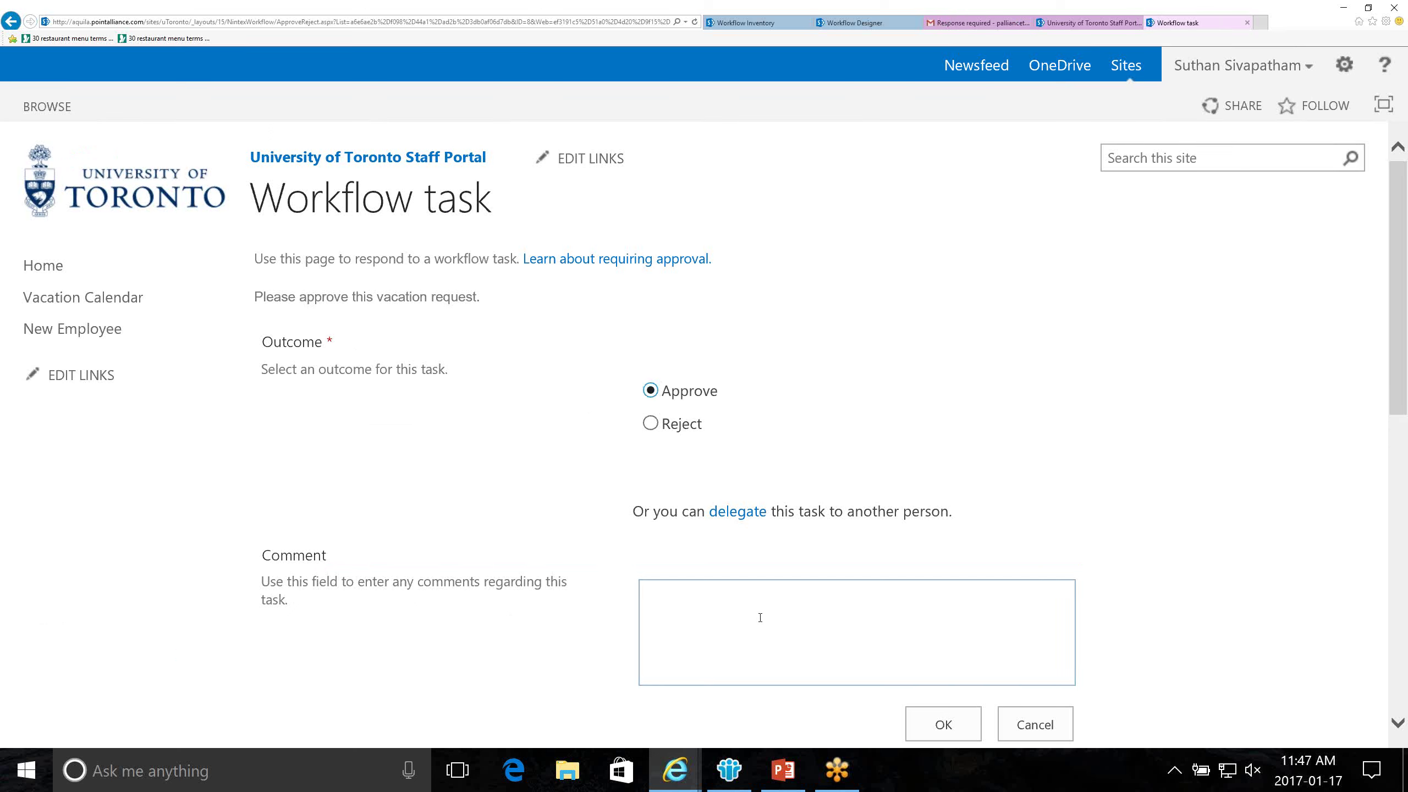
pyautogui.click(760, 616)
pyautogui.write('Enjo')
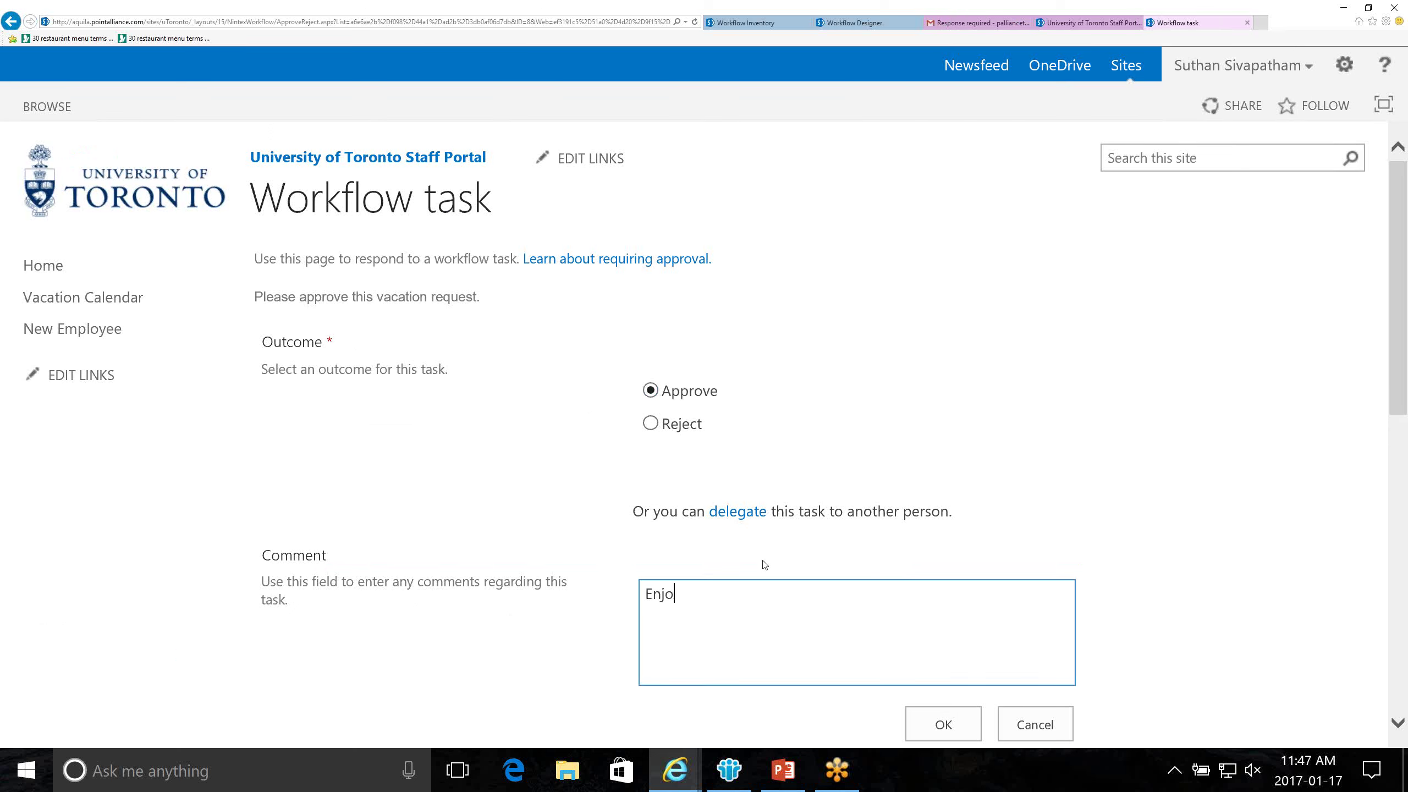
pyautogui.write('y your vacation.')
pyautogui.click(926, 711)
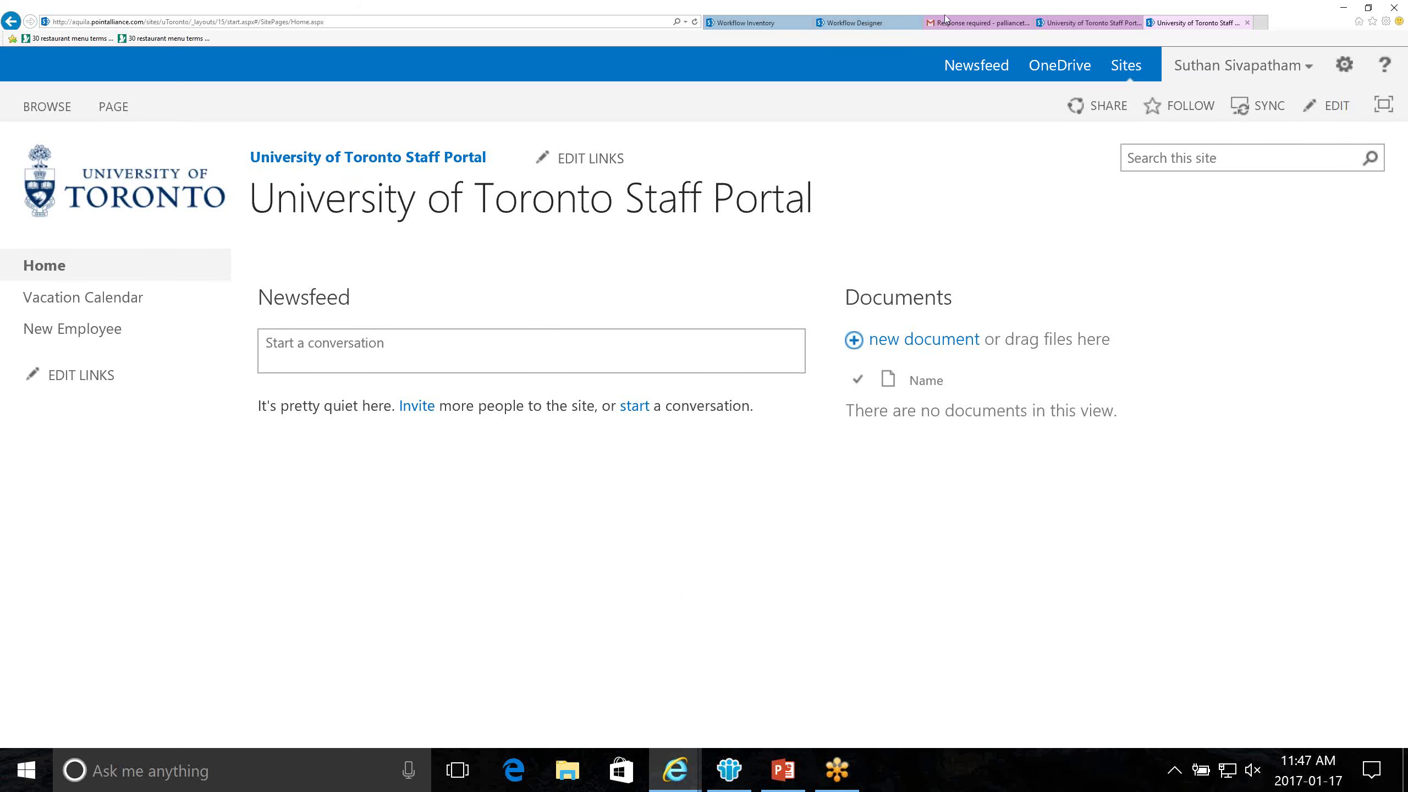
# Step: In the workflow designer, add a Call web service action below Send notification in HR Approval's Approve branch
pyautogui.click(890, 22)
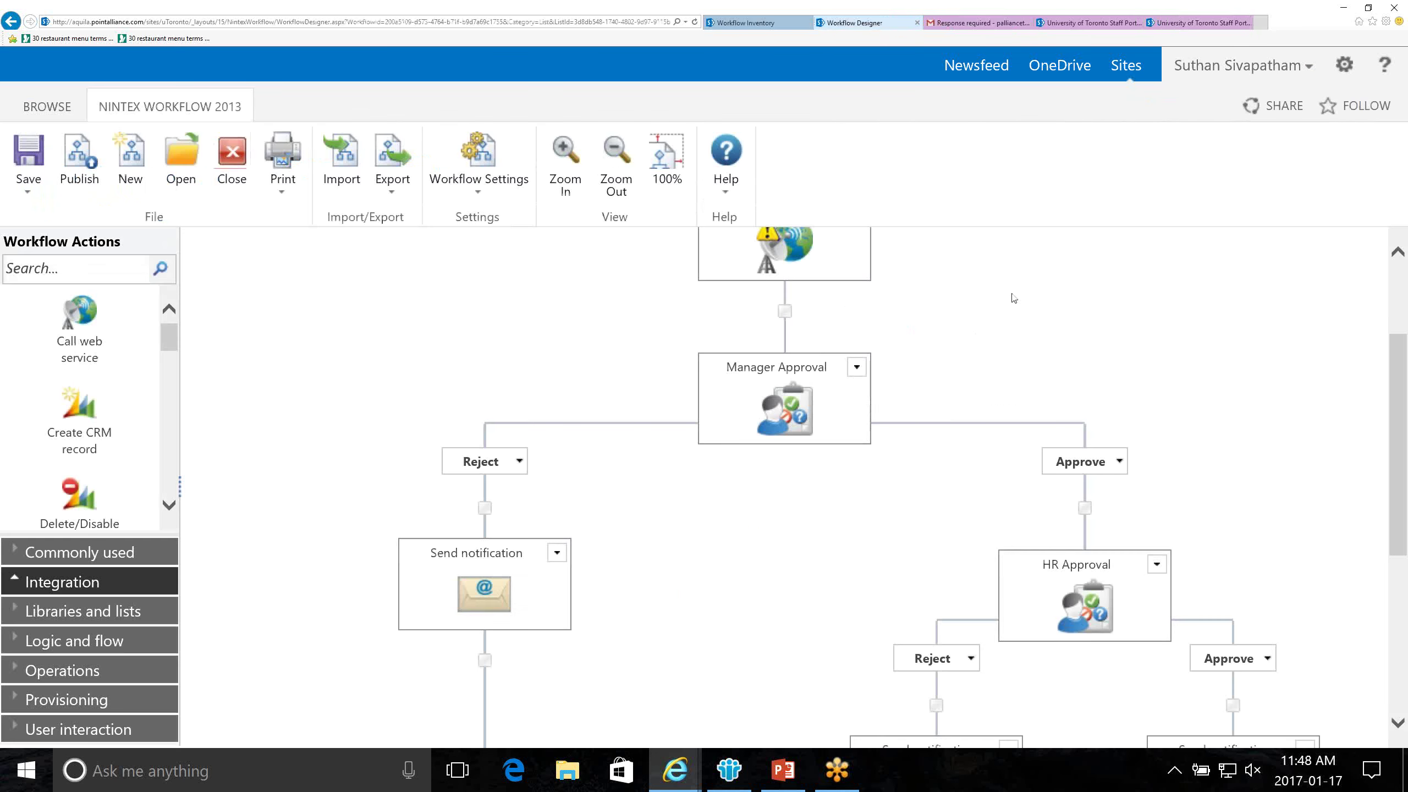
pyautogui.scroll(-6, 1013, 299)
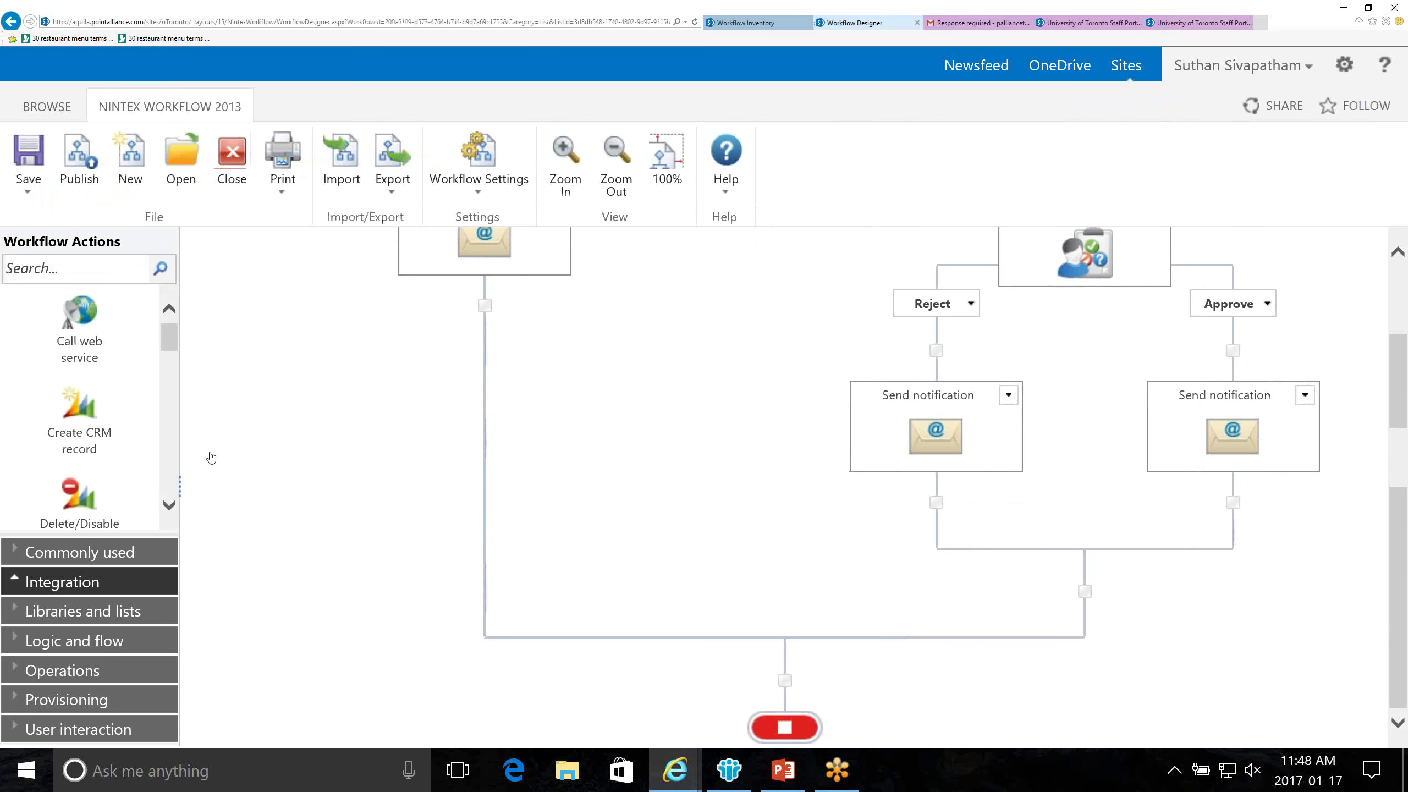
pyautogui.moveTo(67, 314); pyautogui.dragTo(1230, 506)
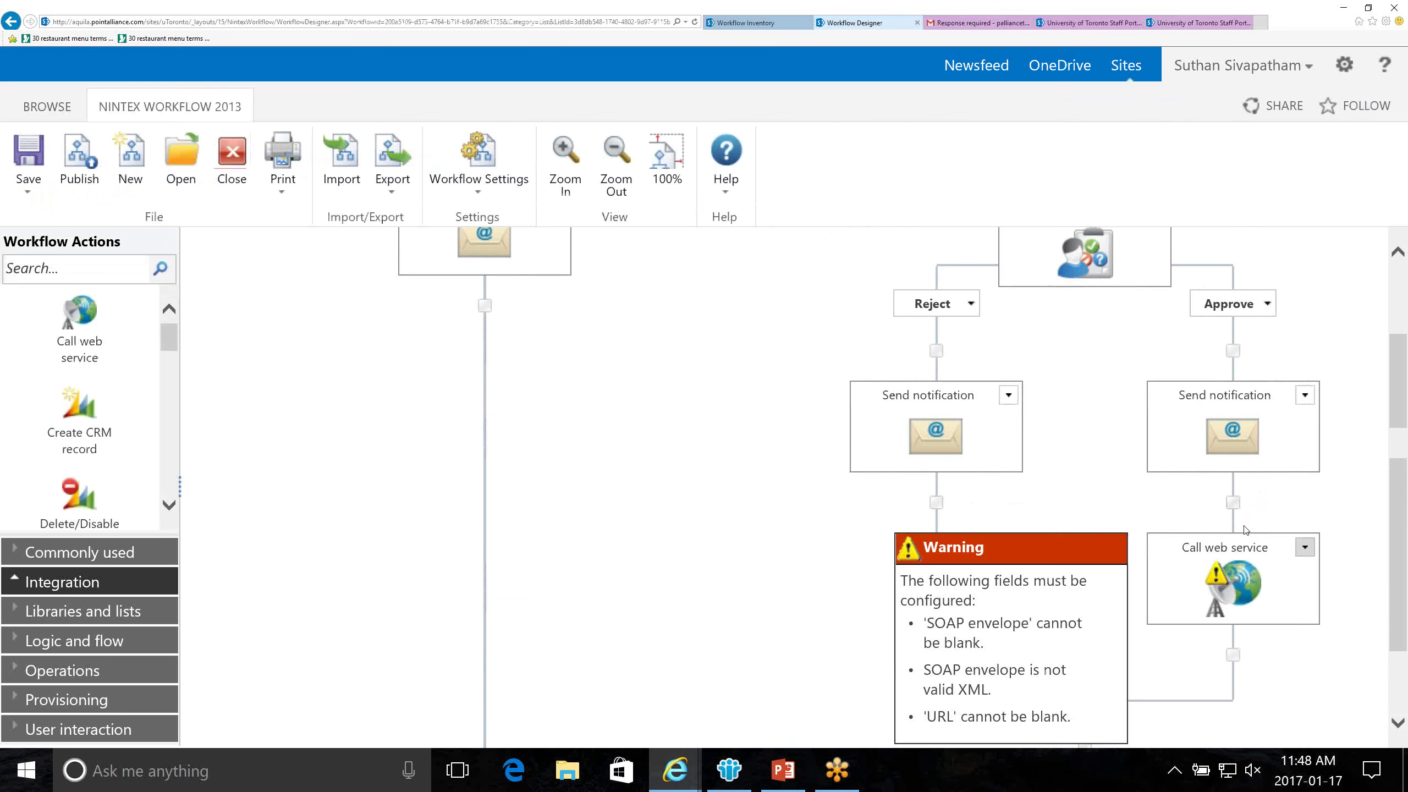
pyautogui.moveTo(1214, 602)
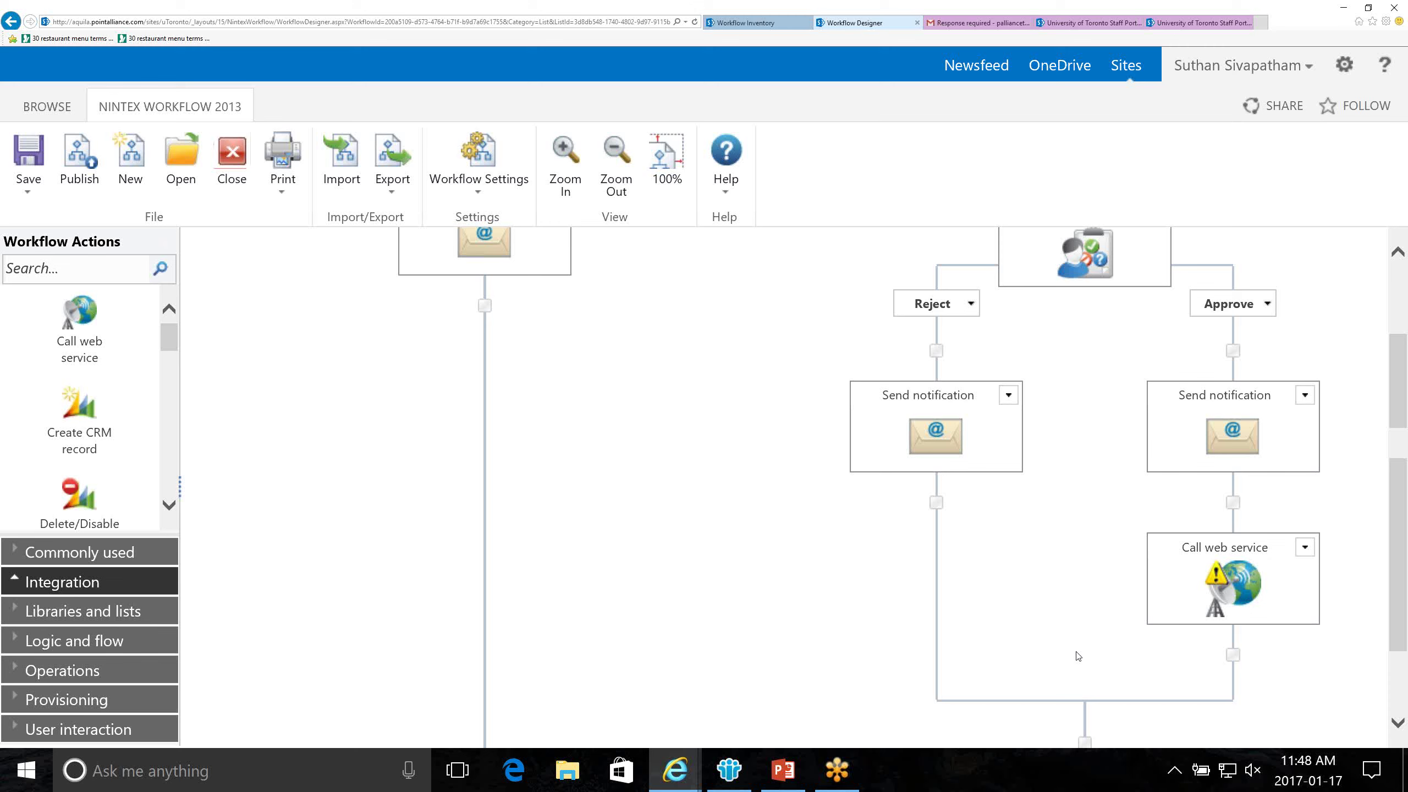
# Step: Review the upper part of the vacation workflow, leave the designer without saving the changes, and go to the staff portal's home page
pyautogui.scroll(3, 1105, 581)
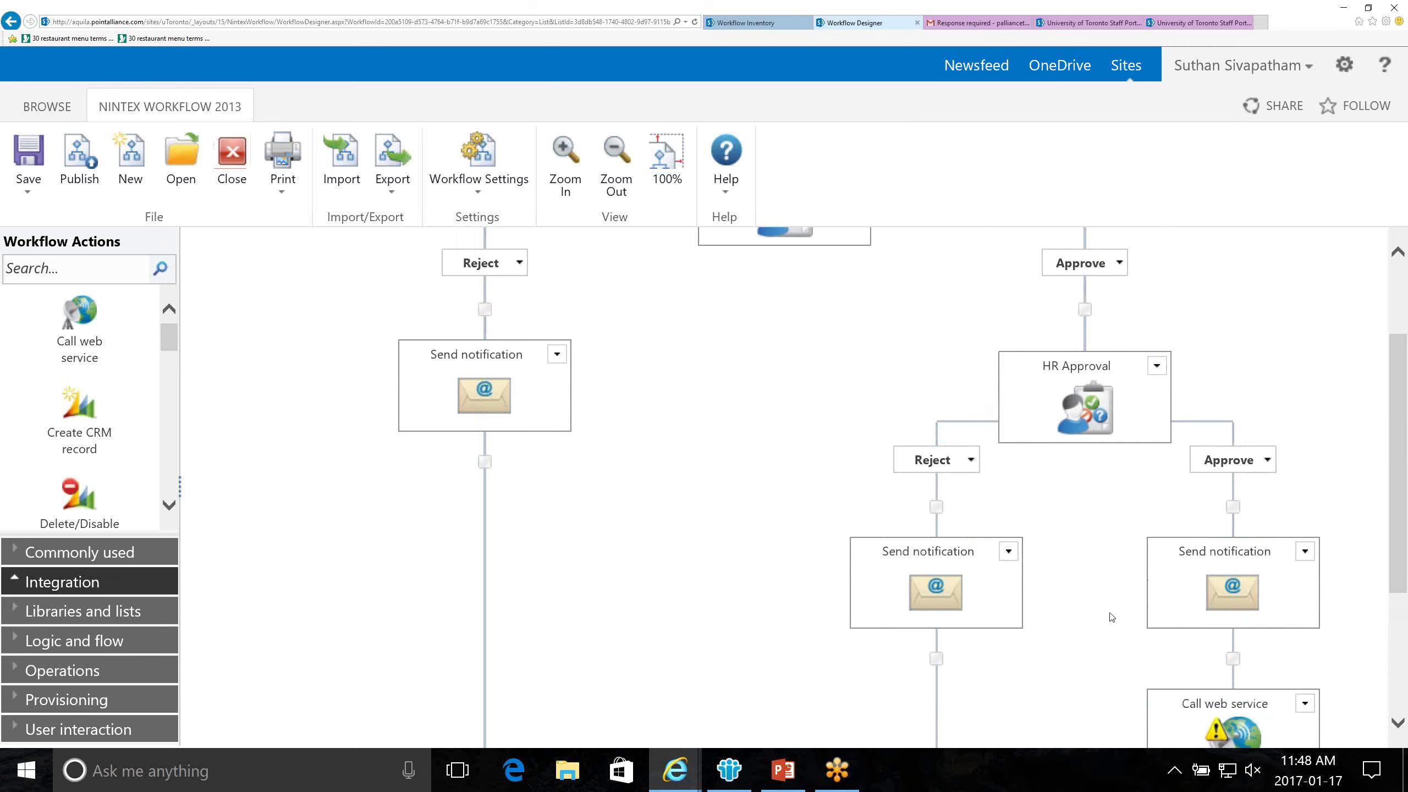
pyautogui.scroll(6, 1112, 617)
pyautogui.moveTo(799, 537)
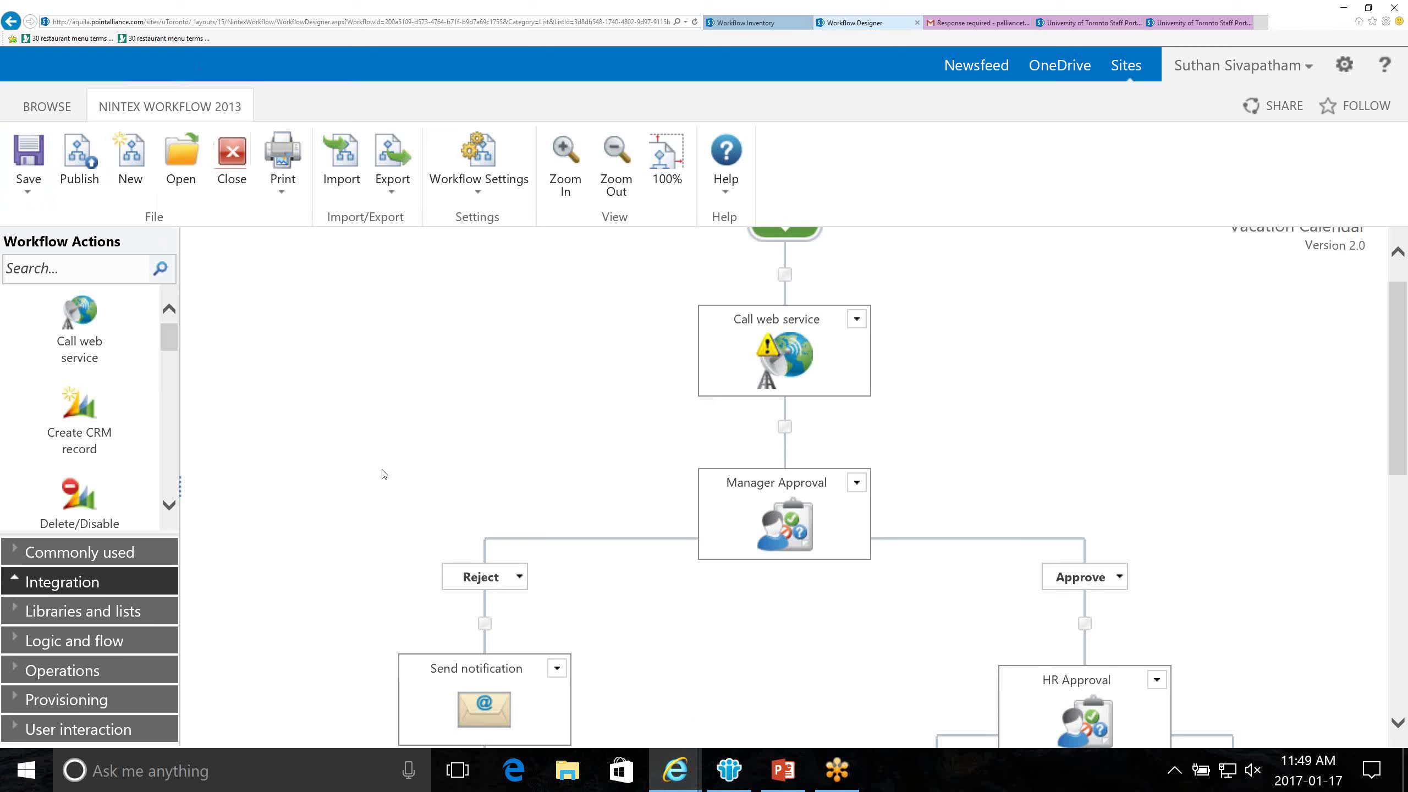
pyautogui.click(12, 20)
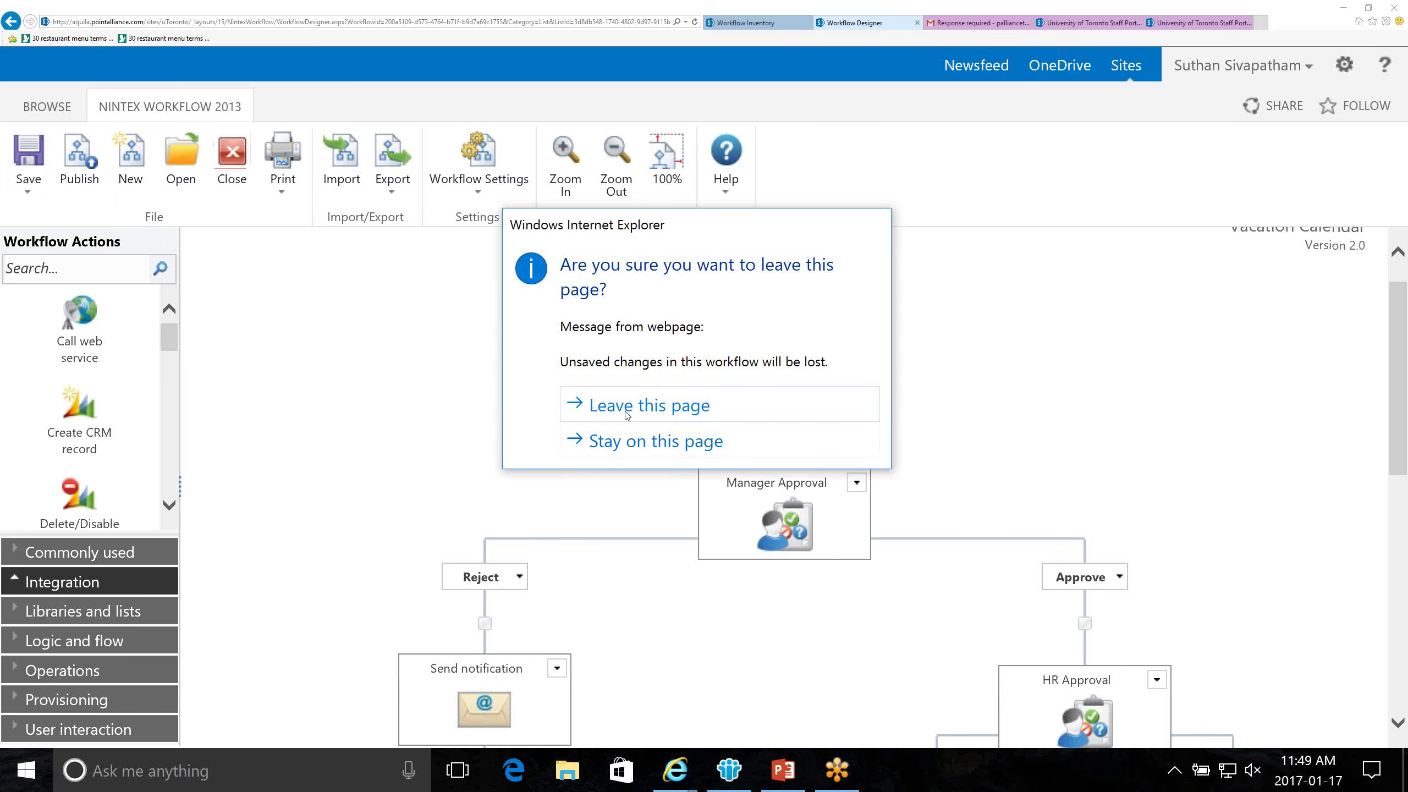
pyautogui.click(633, 409)
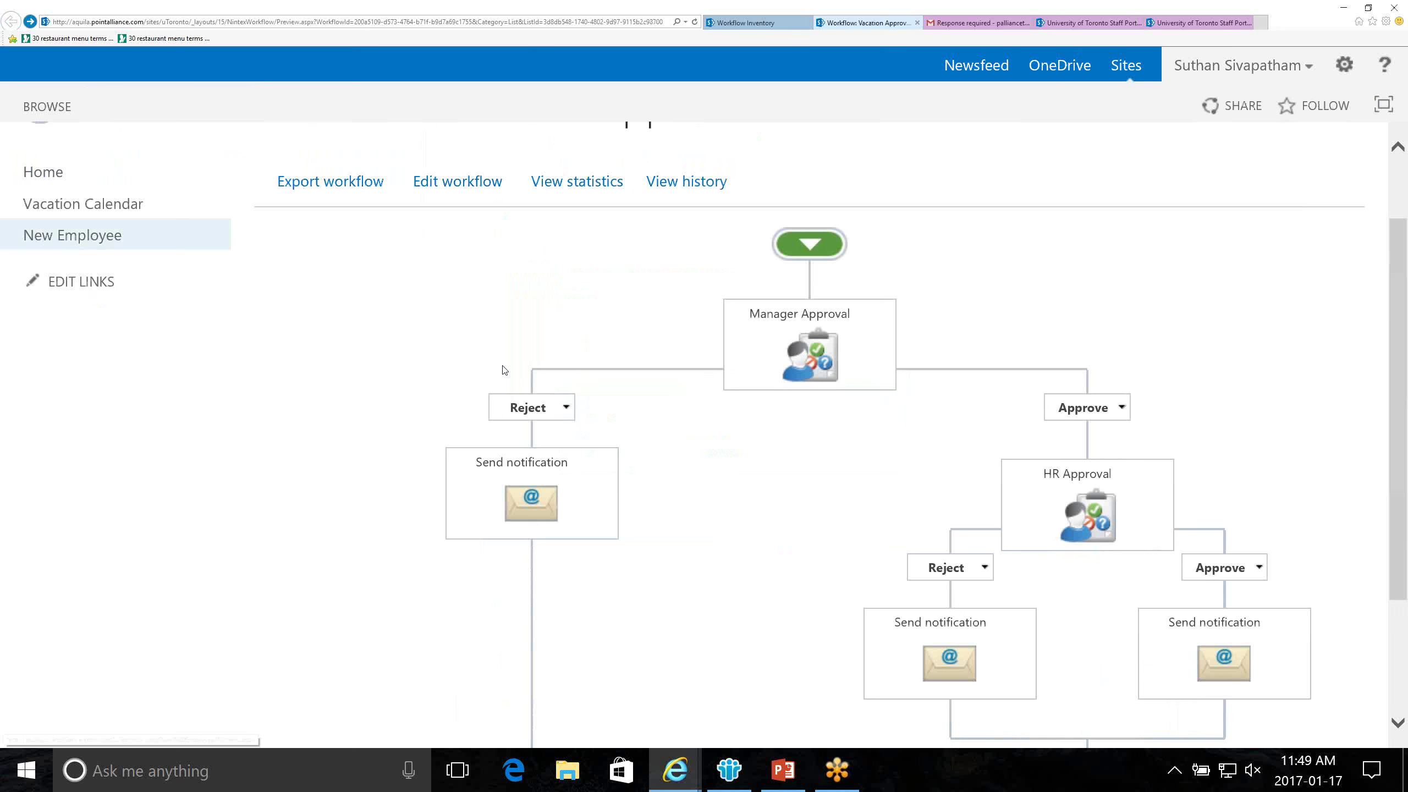
pyautogui.click(43, 172)
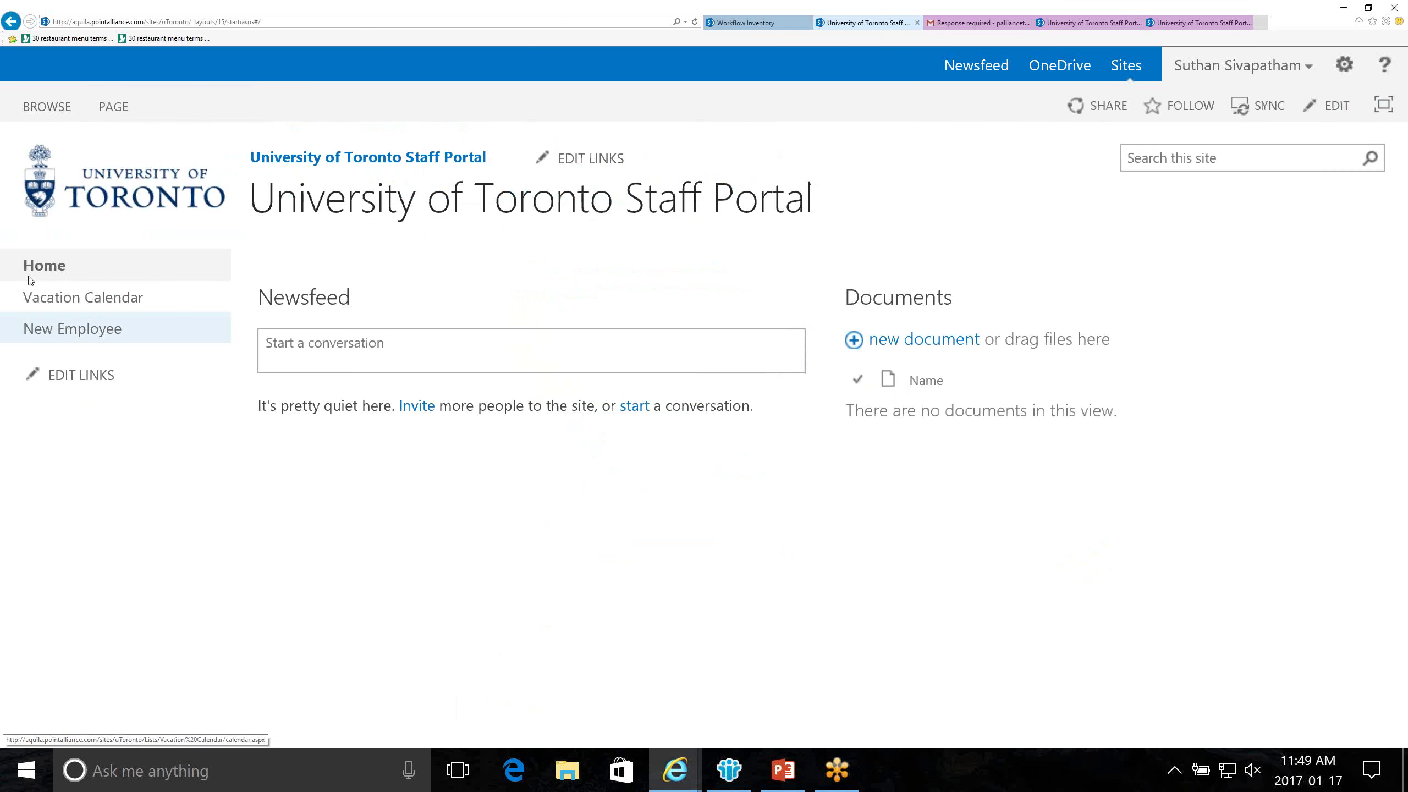
# Step: Switch to the PowerPoint presentation and run the slide show to the Employee Onboarding slide
pyautogui.click(782, 769)
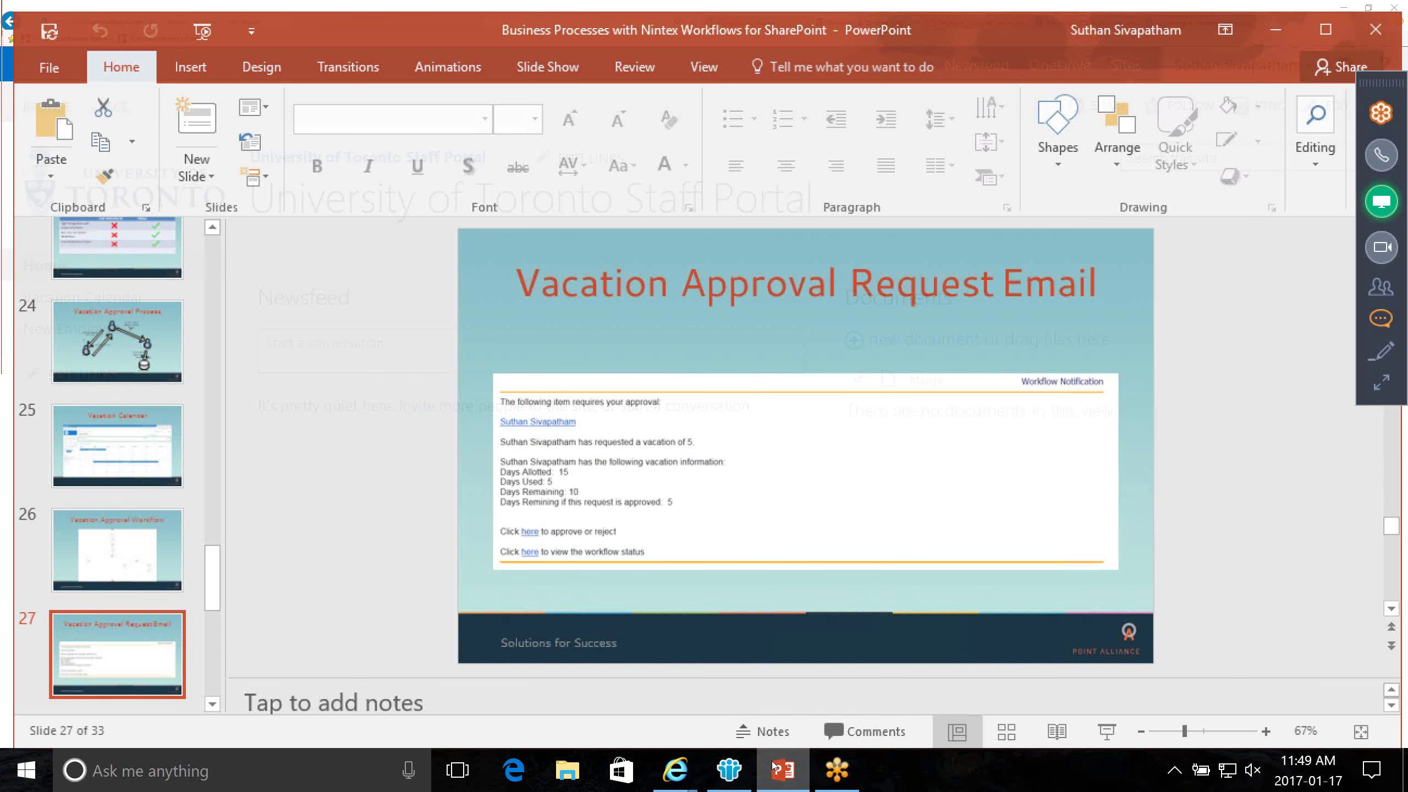
pyautogui.scroll(-3, 430, 543)
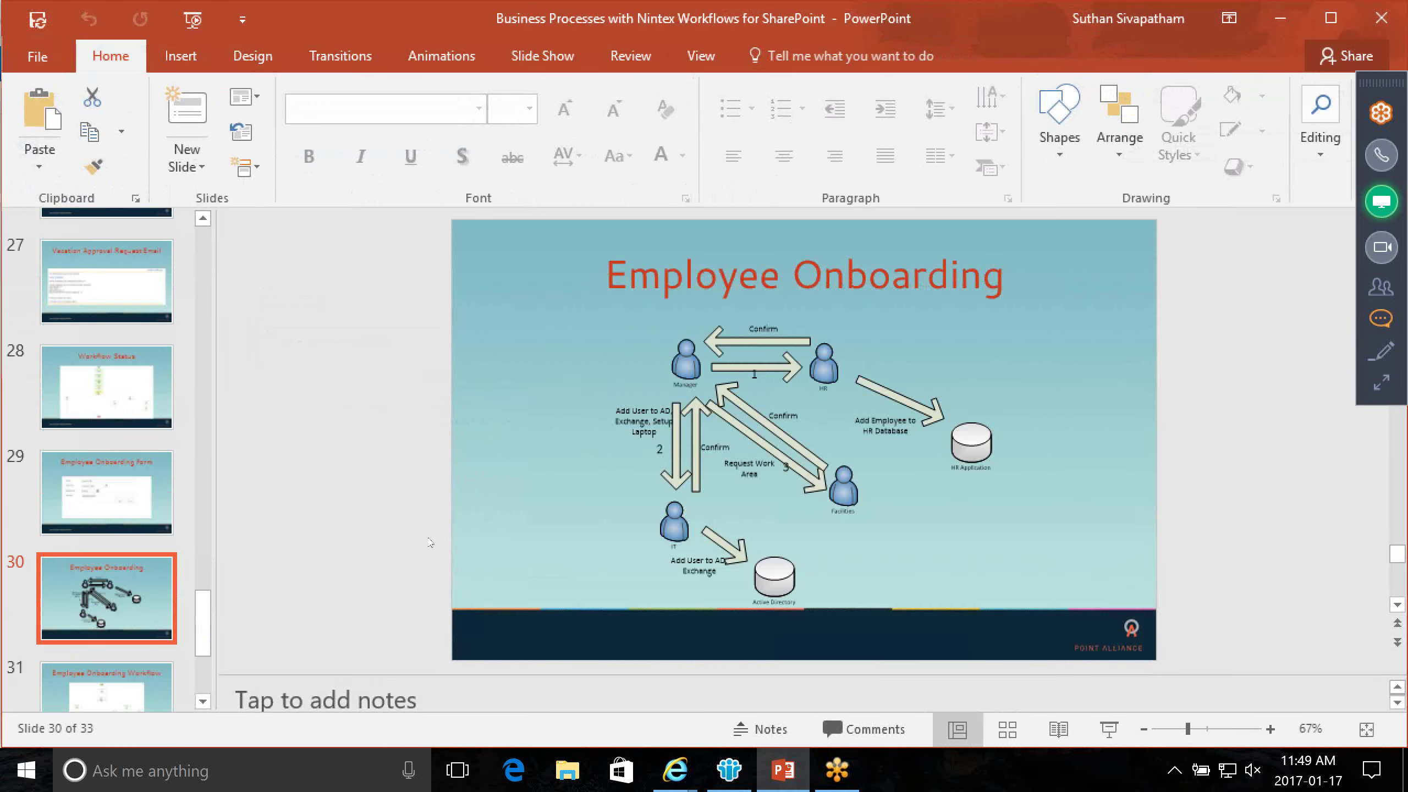
pyautogui.press('F5')
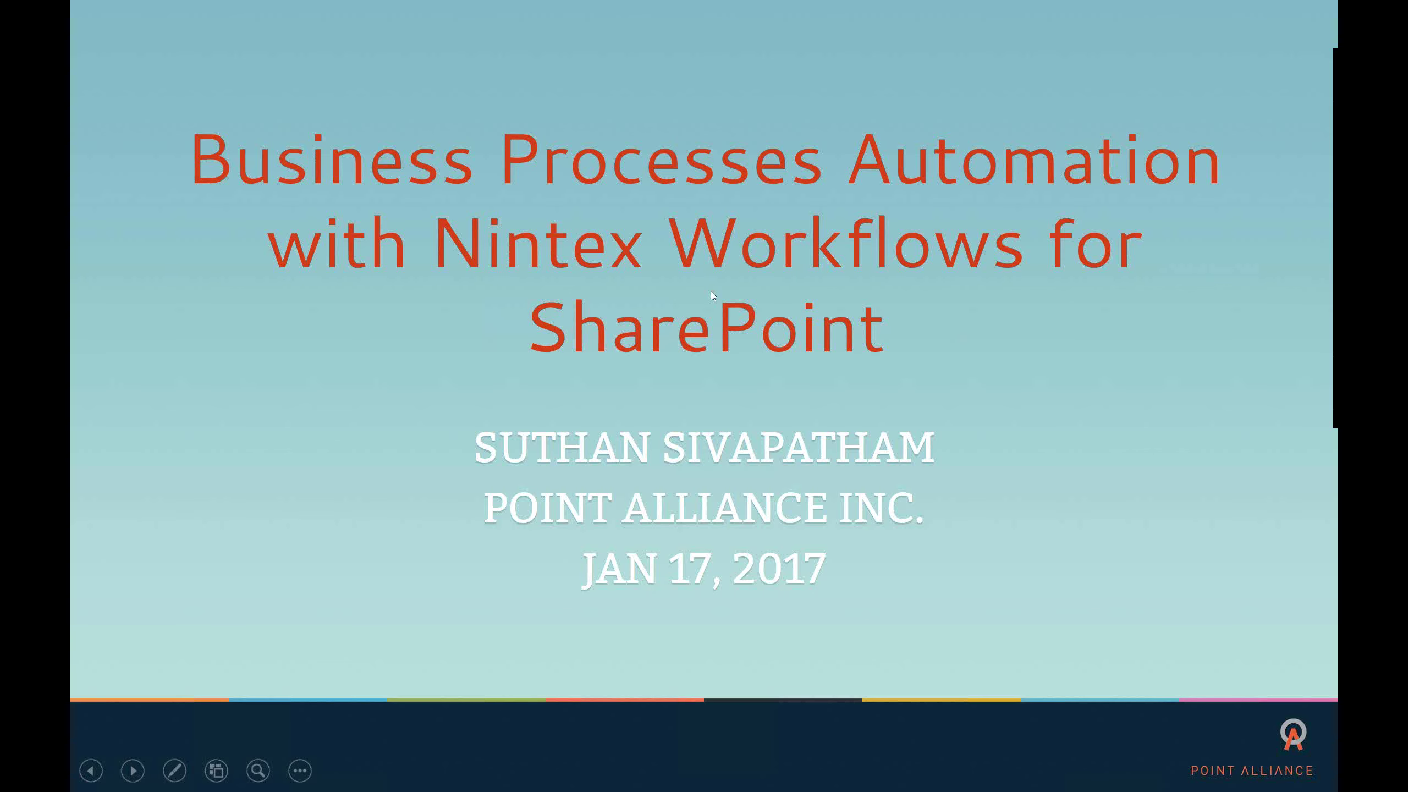
pyautogui.click(633, 394)
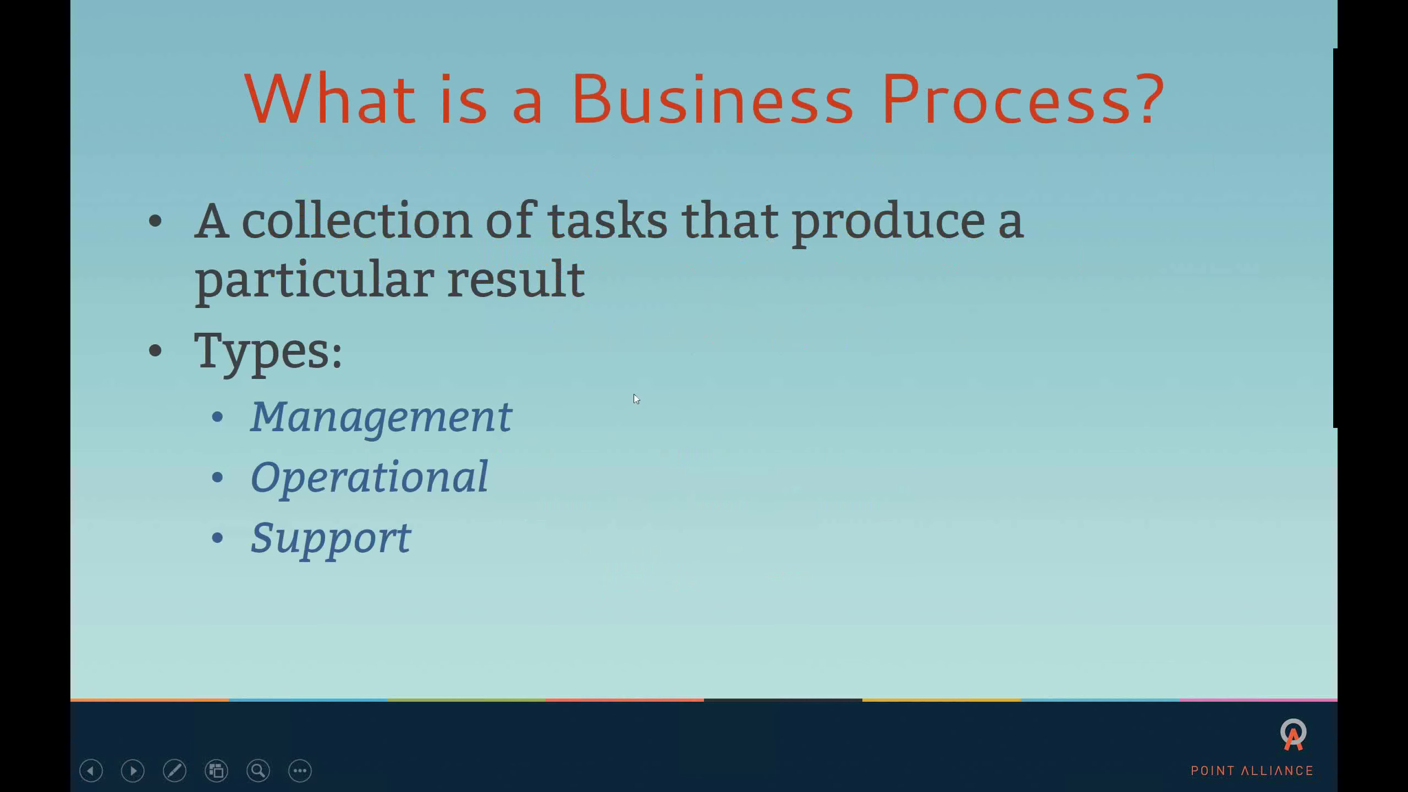
pyautogui.click(634, 394)
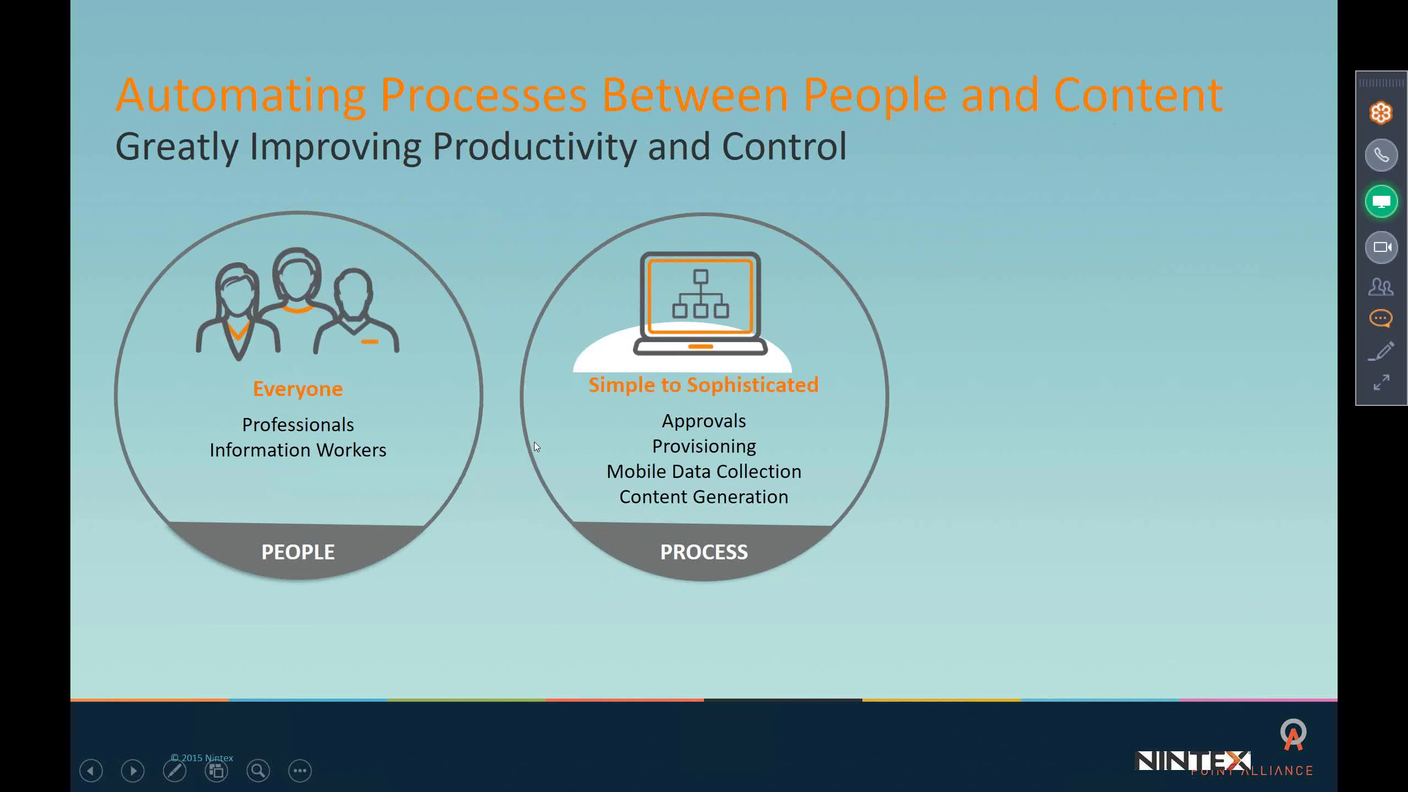
pyautogui.click(535, 442)
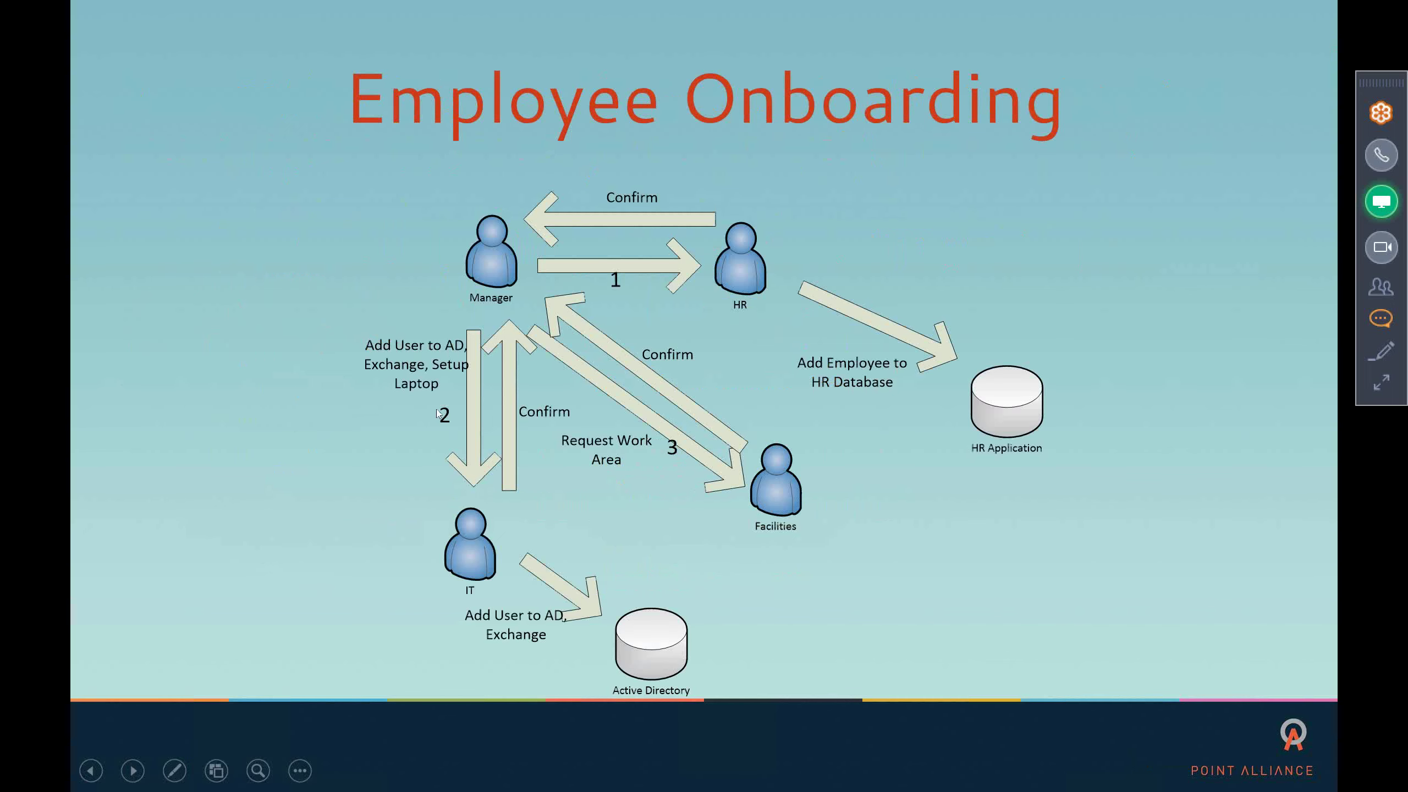
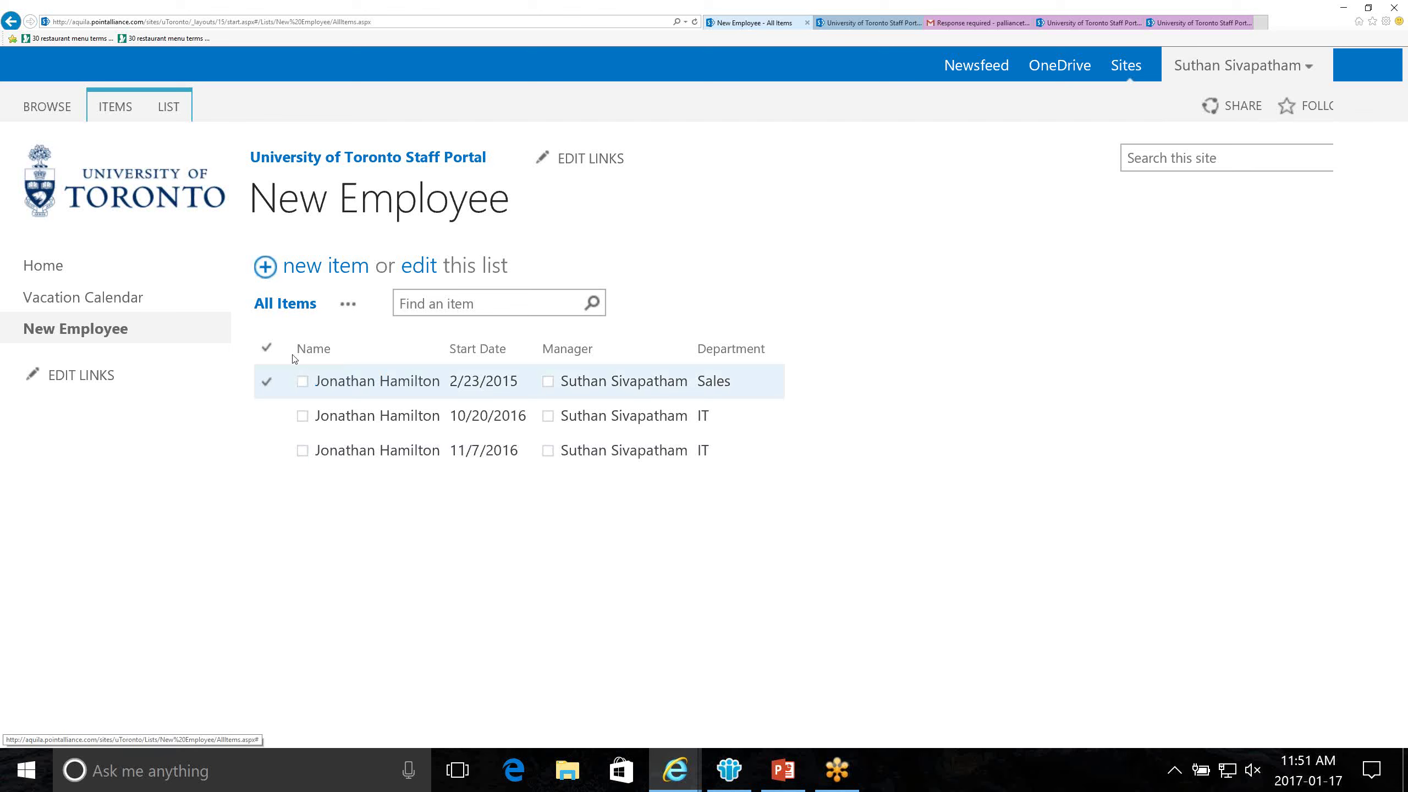
# Step: Start a new item in the New Employee list, entering the employee's name and a start date of 1/23/2017
pyautogui.click(333, 268)
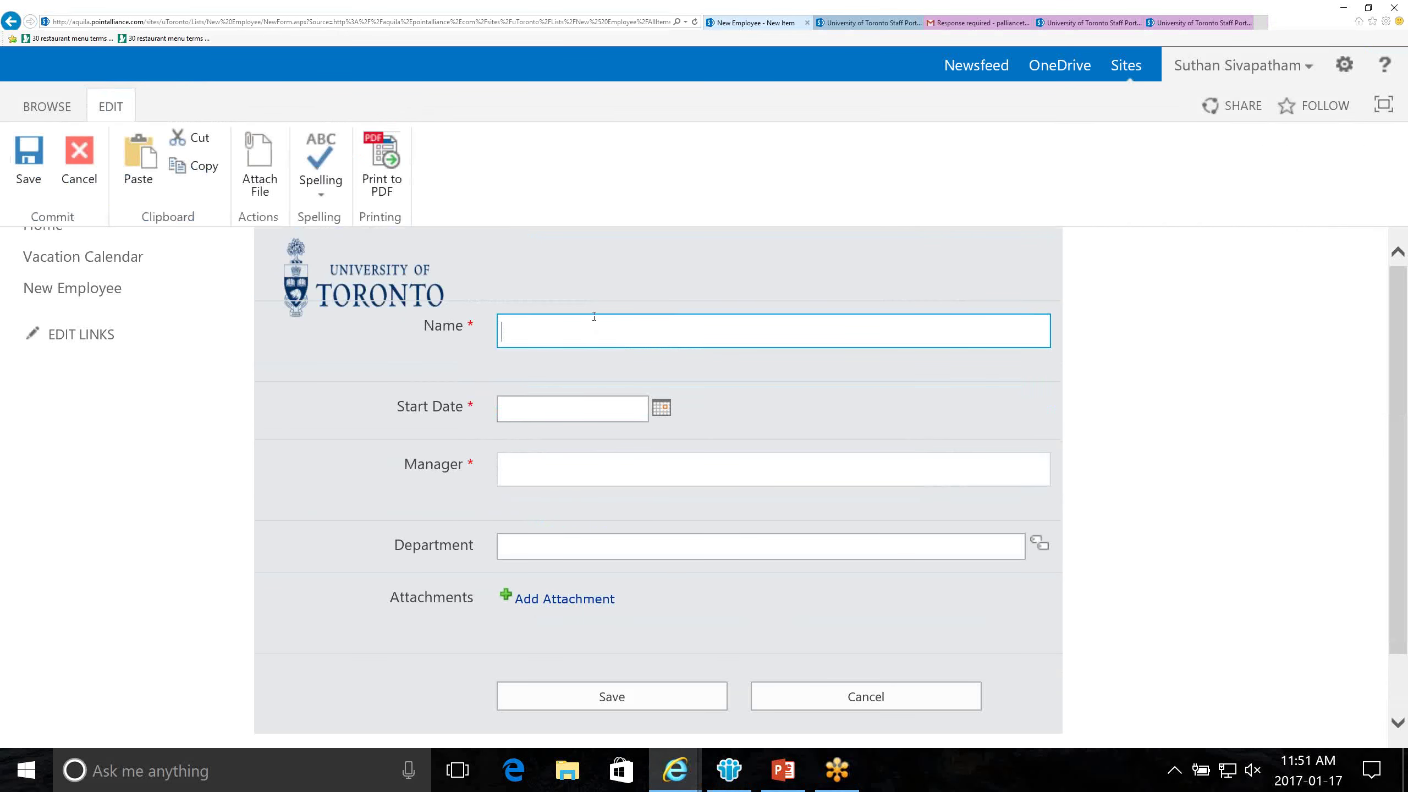
pyautogui.write('Jane Doe')
pyautogui.click(687, 264)
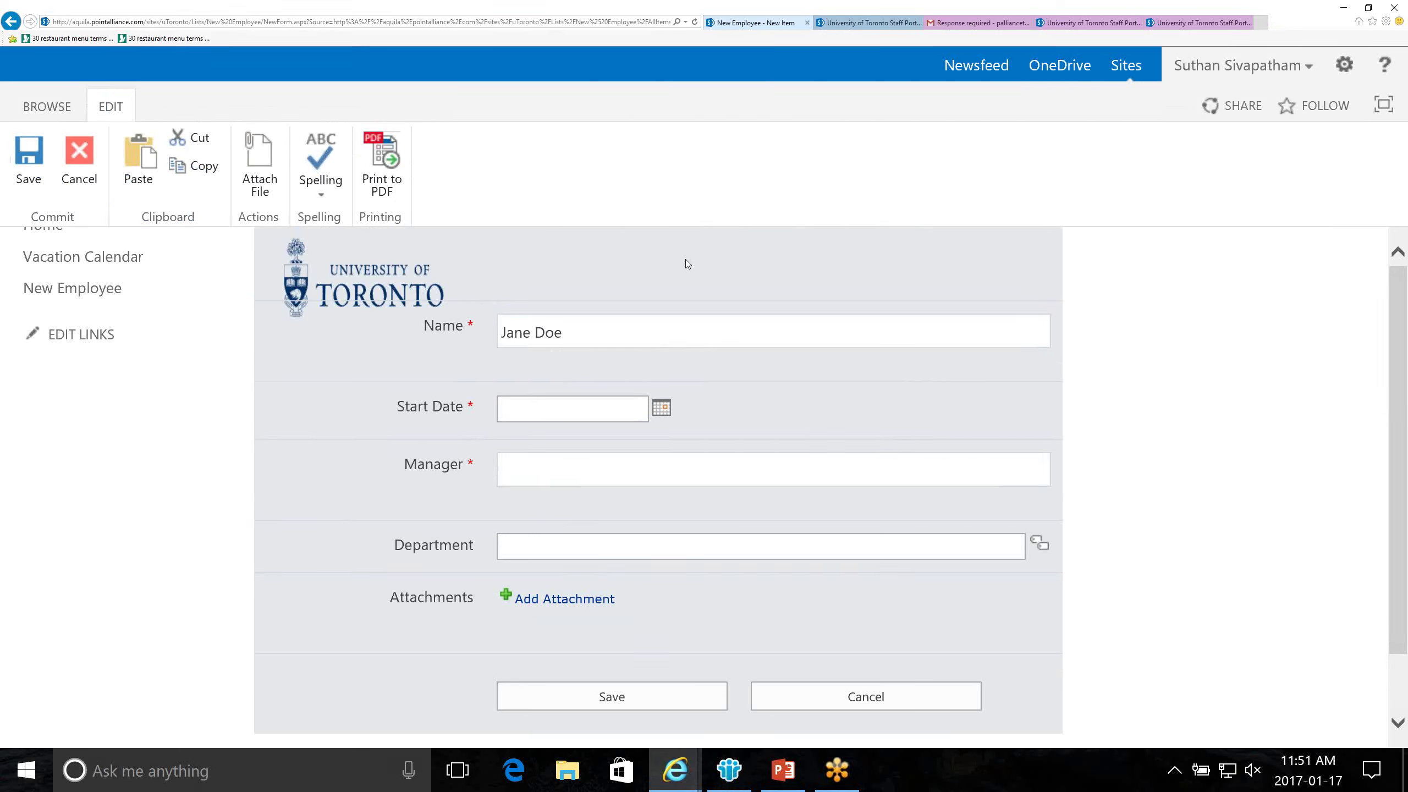
pyautogui.click(661, 408)
pyautogui.click(625, 559)
pyautogui.click(662, 472)
pyautogui.click(665, 415)
pyautogui.click(671, 409)
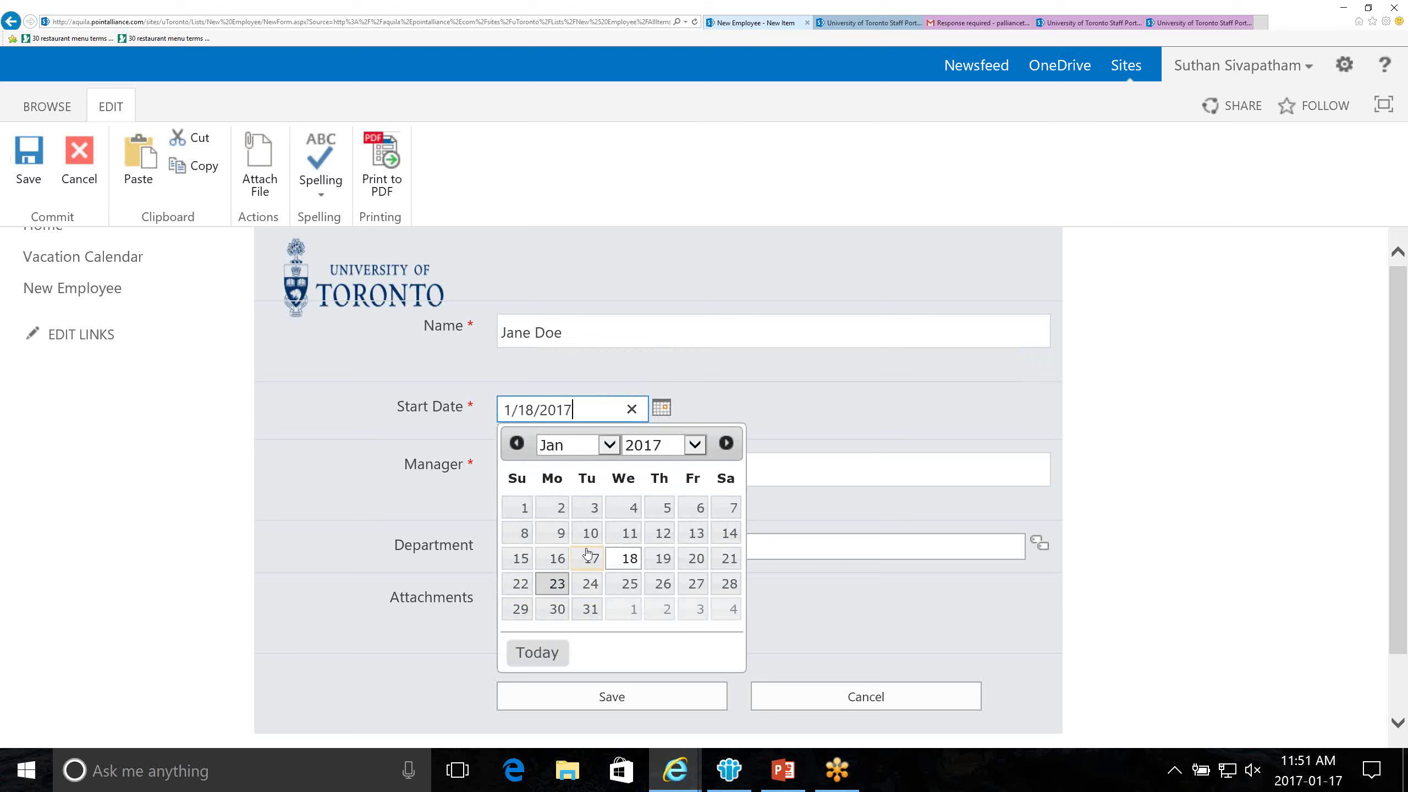
pyautogui.click(555, 583)
# Step: Fill in the manager from the suggested people and set the Department to the IT term
pyautogui.click(572, 473)
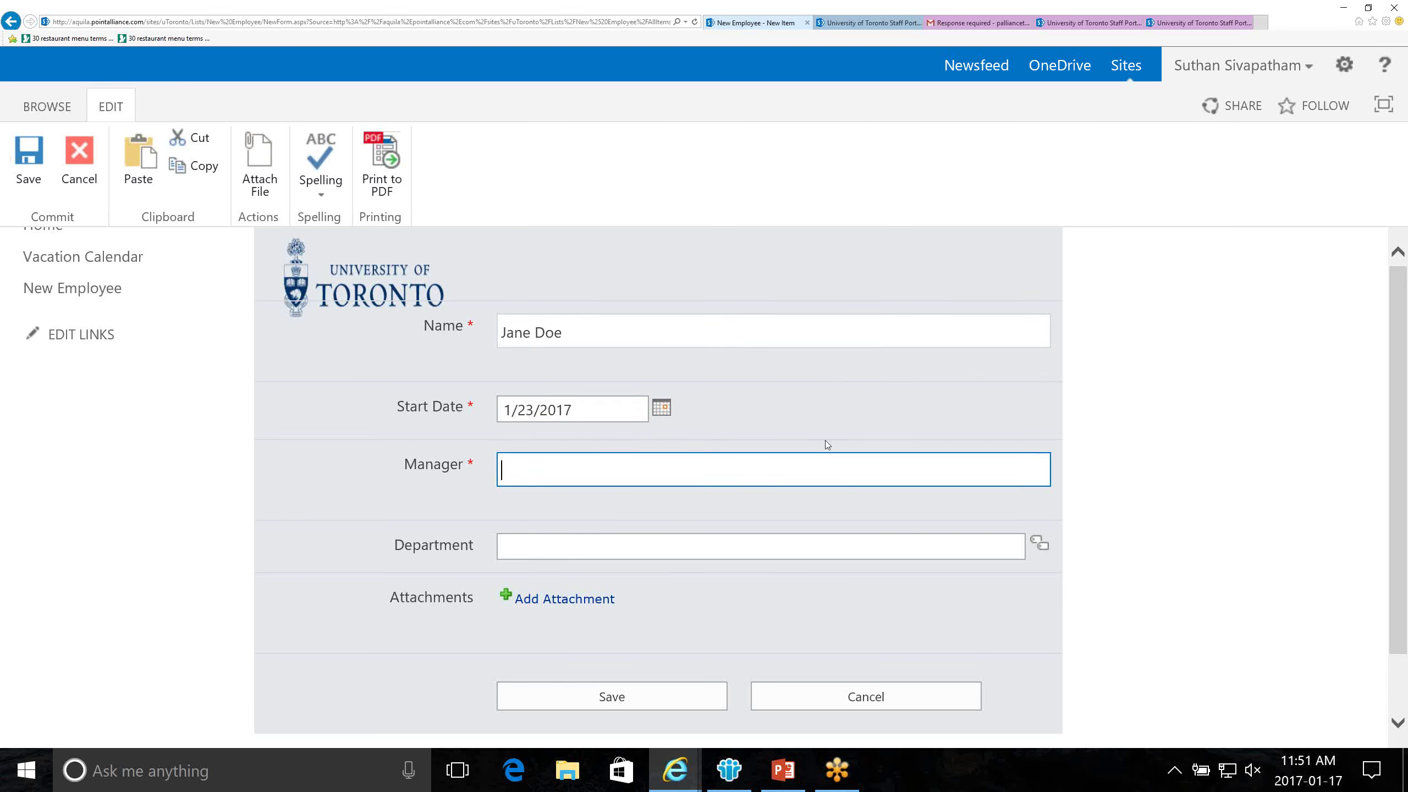
pyautogui.write('John')
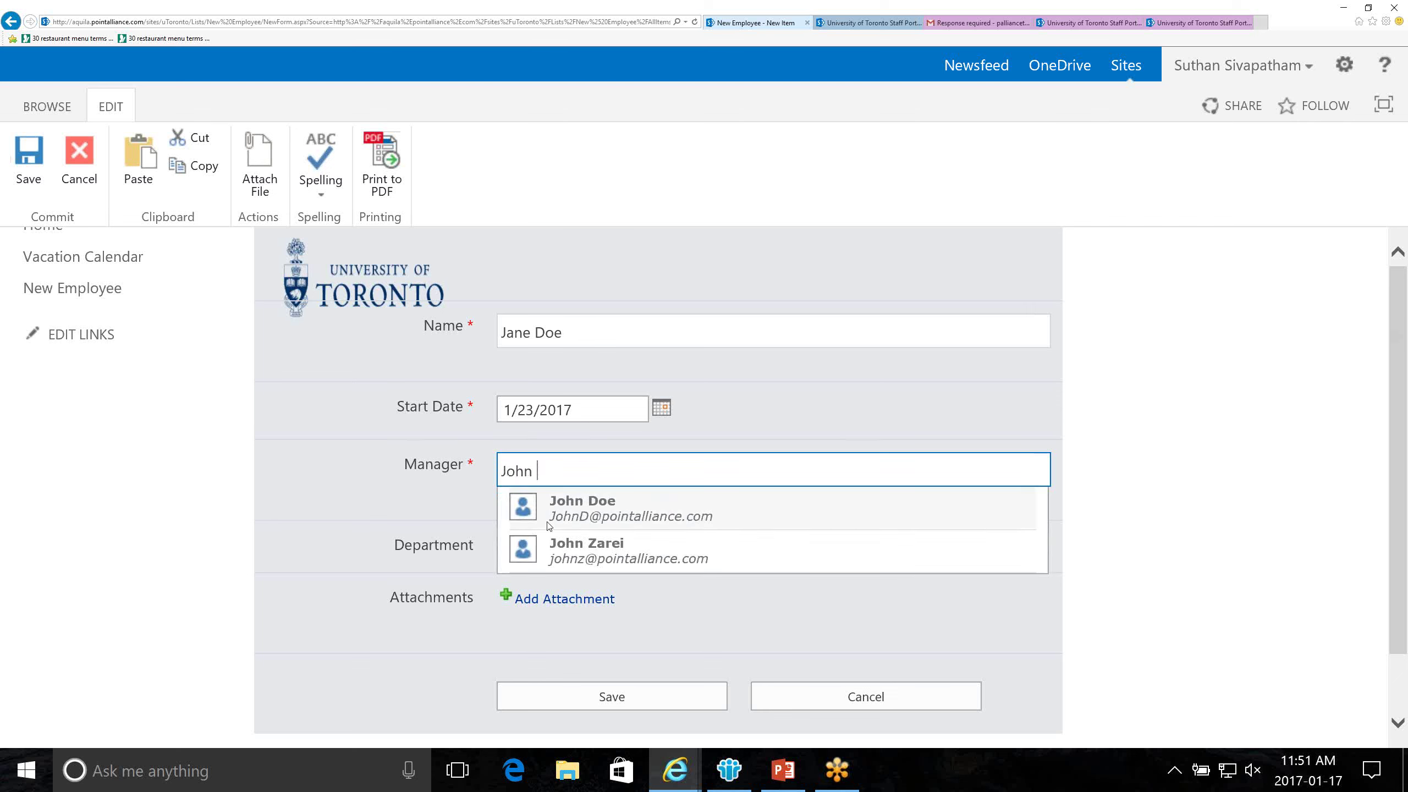
pyautogui.click(572, 546)
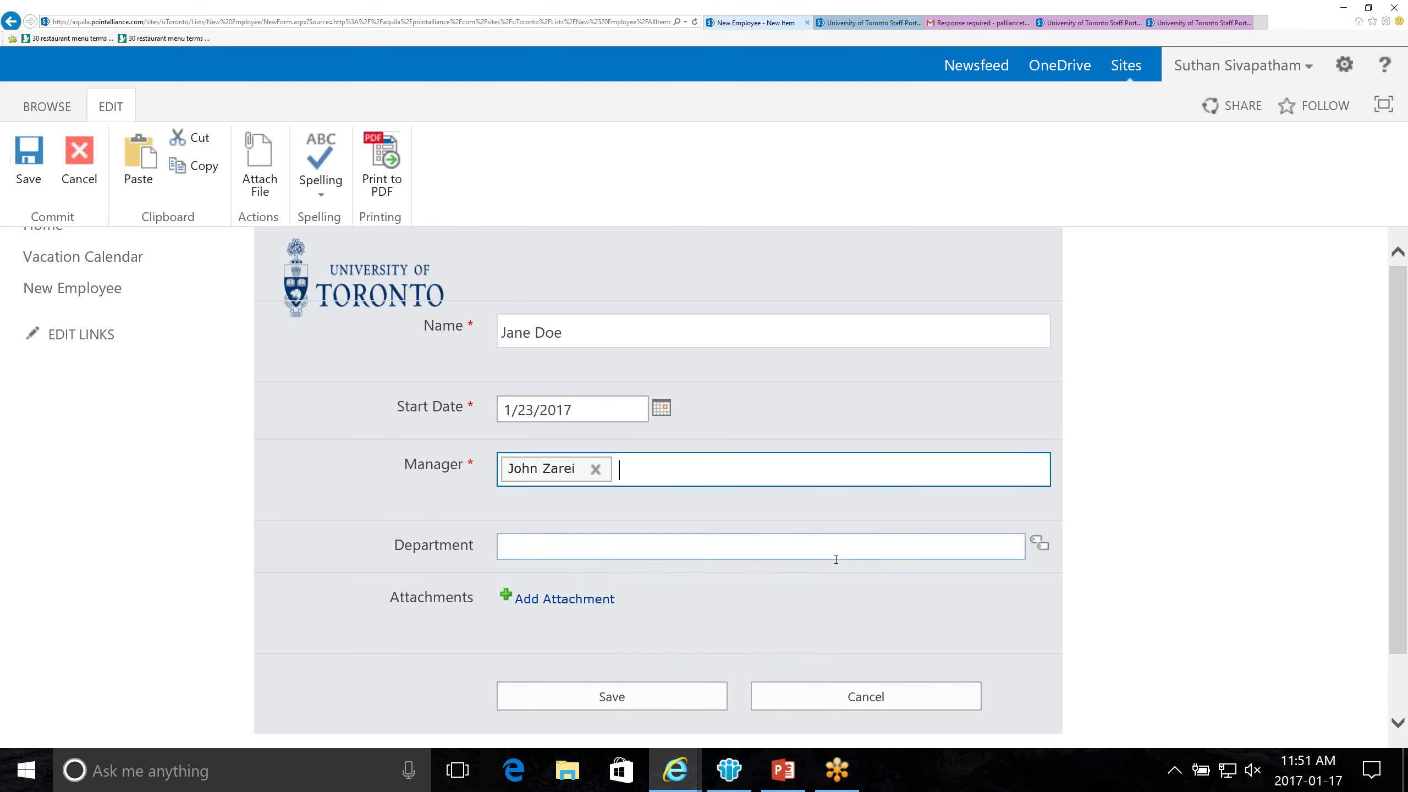
pyautogui.press('Tab')
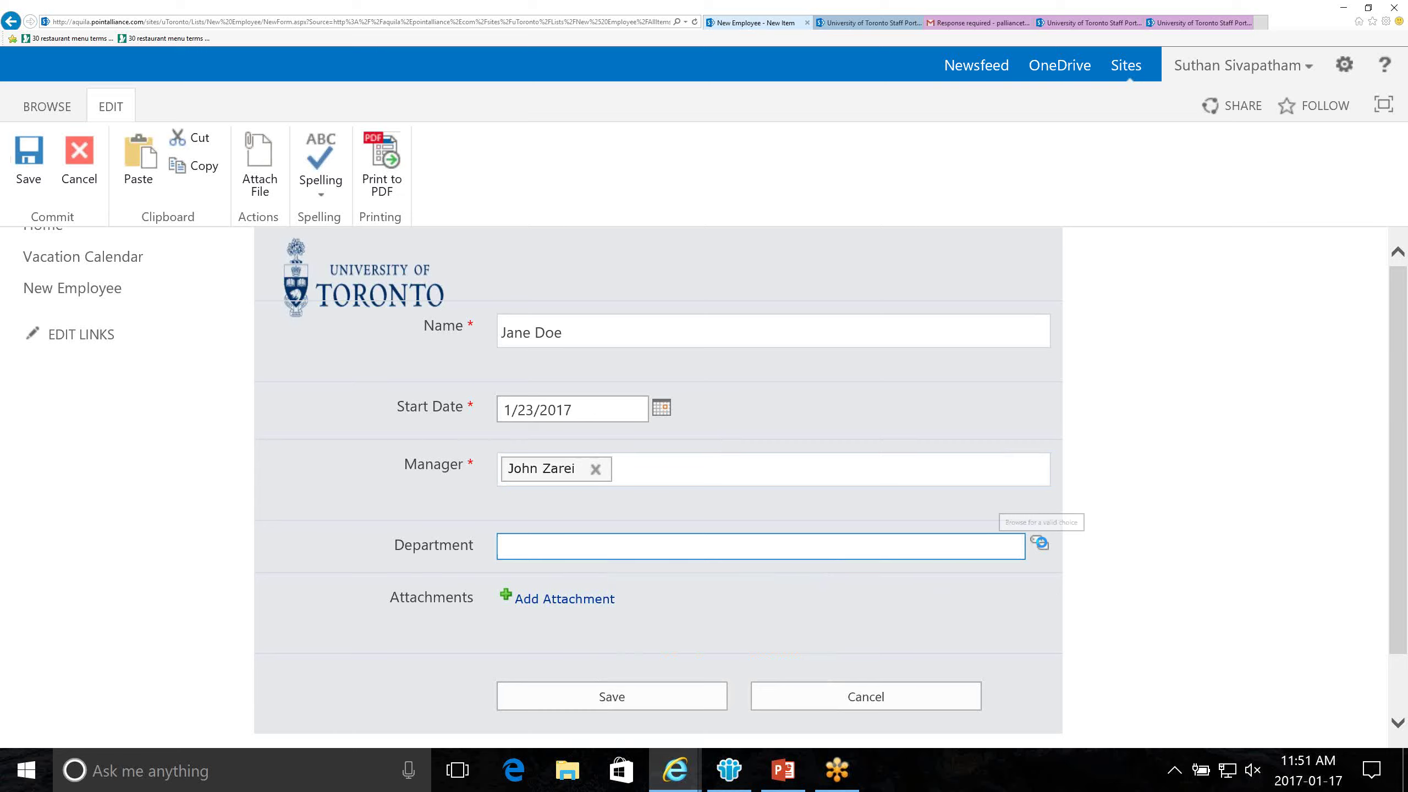
pyautogui.click(1040, 543)
pyautogui.click(331, 289)
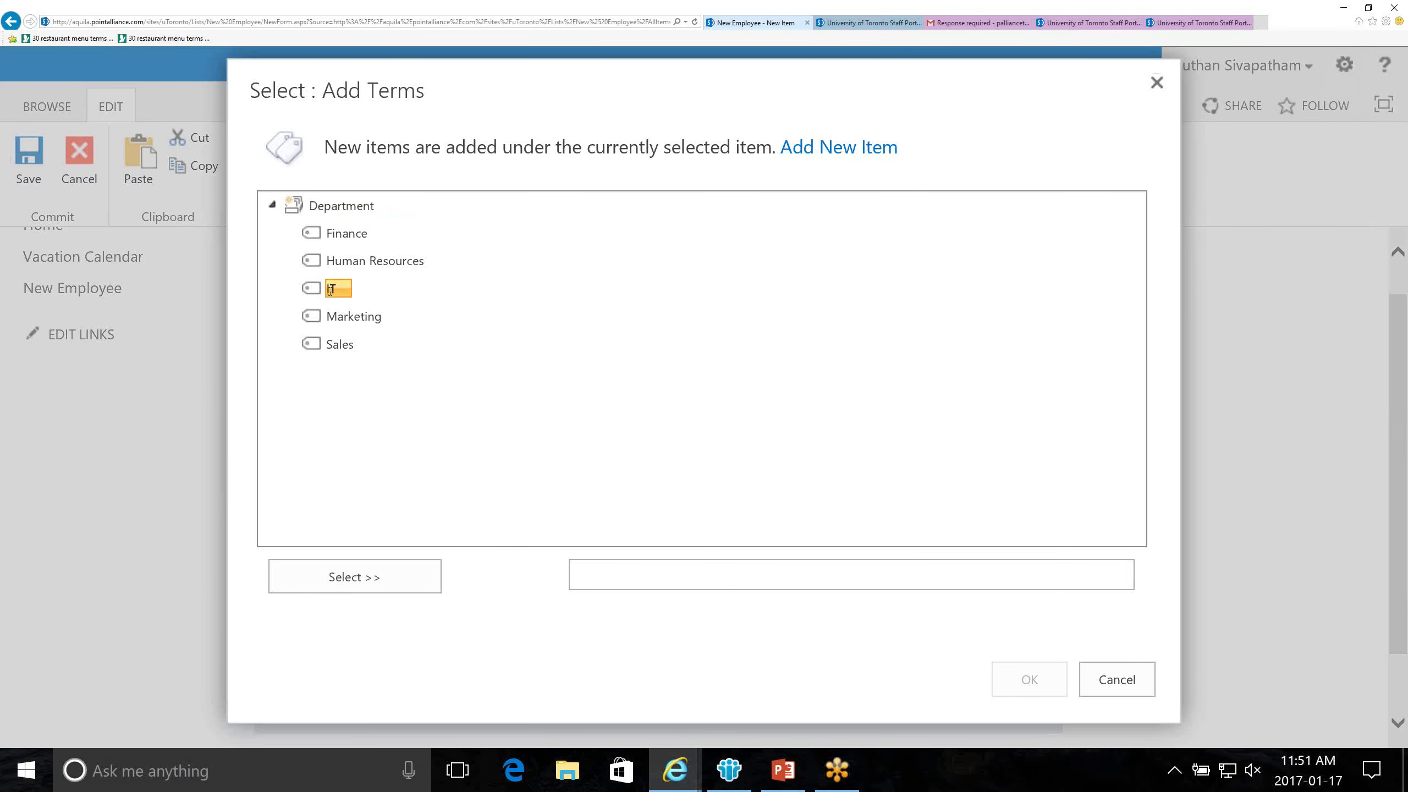
pyautogui.click(368, 574)
pyautogui.click(1014, 677)
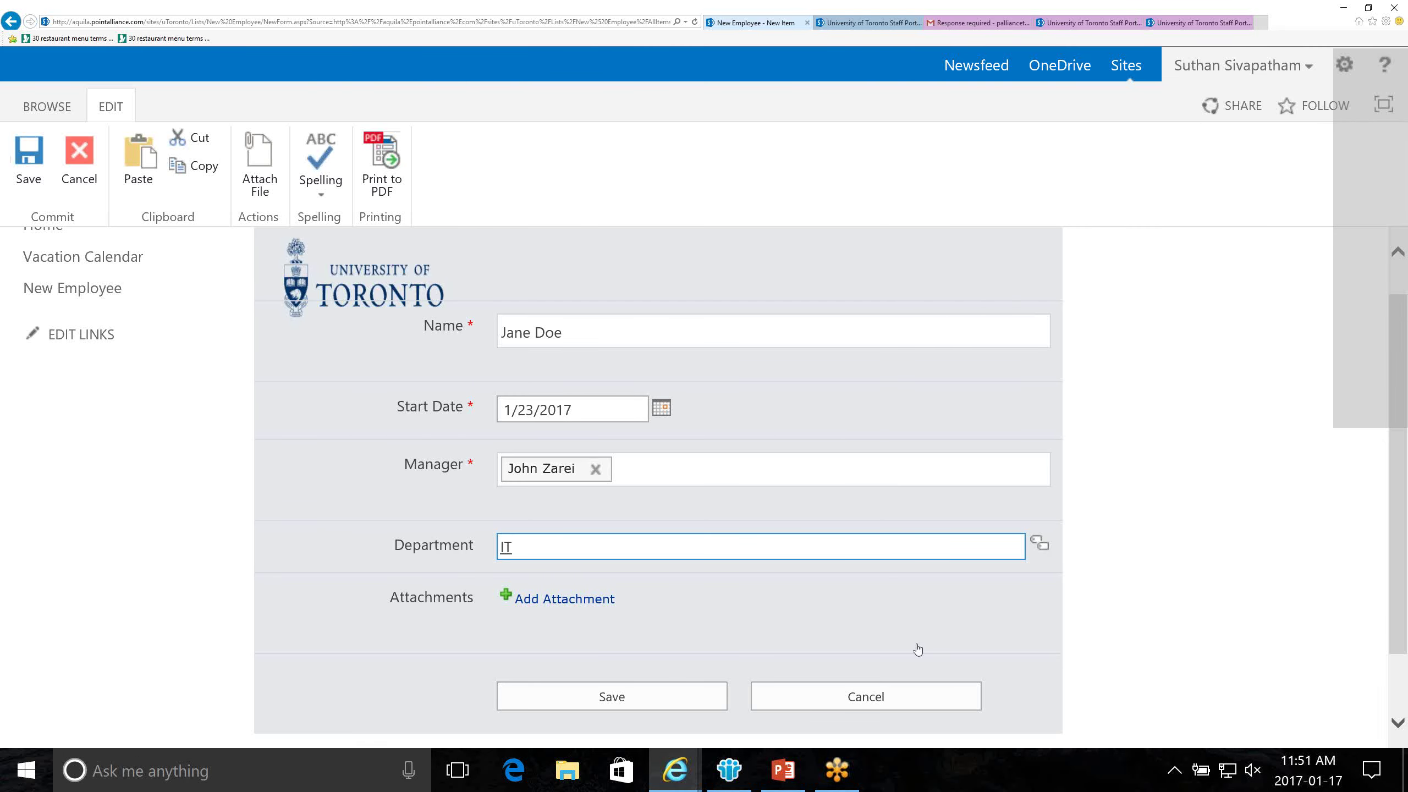
# Step: Replace the typed employee name with a person from the directory suggestions and save the new employee item
pyautogui.scroll(-2, 918, 649)
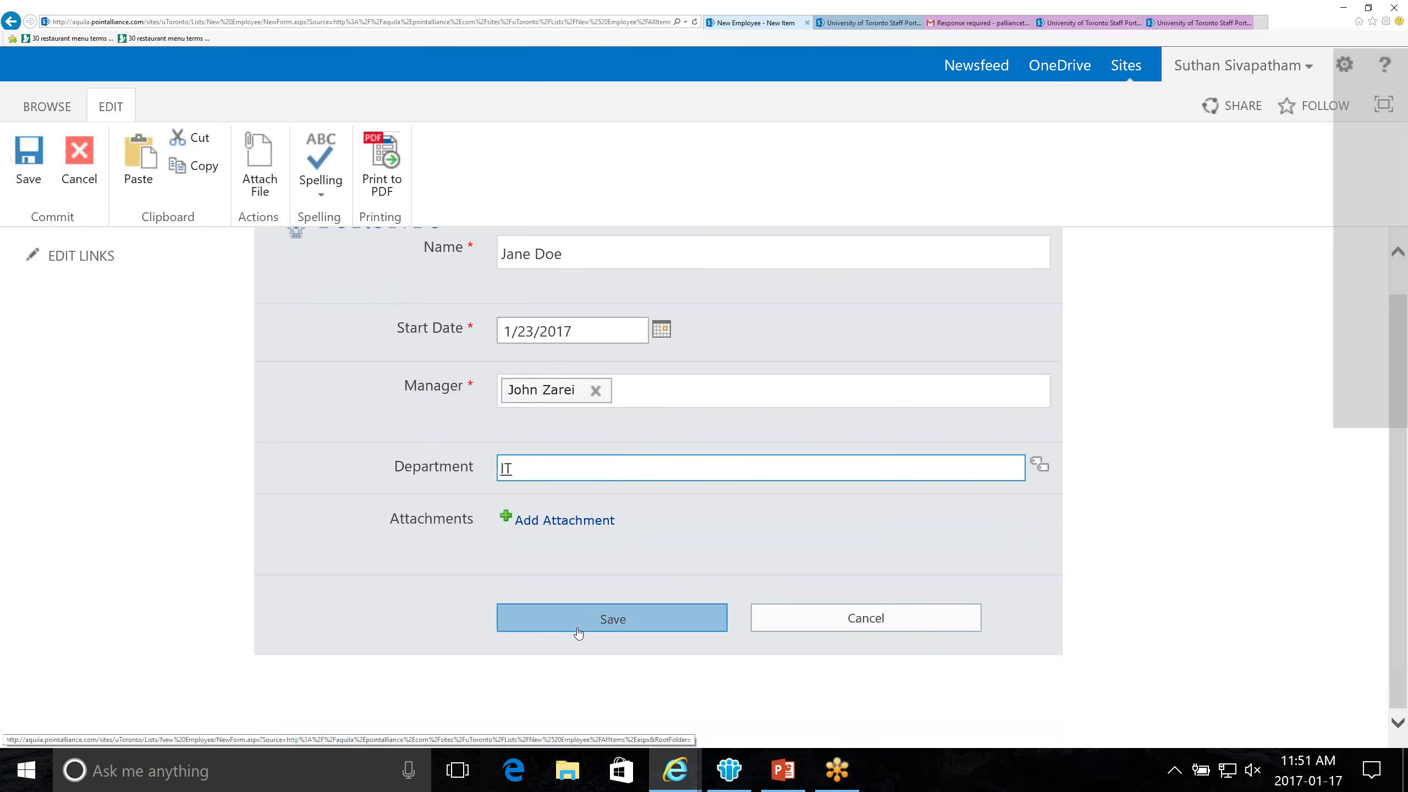
pyautogui.click(578, 632)
pyautogui.tripleClick(575, 362)
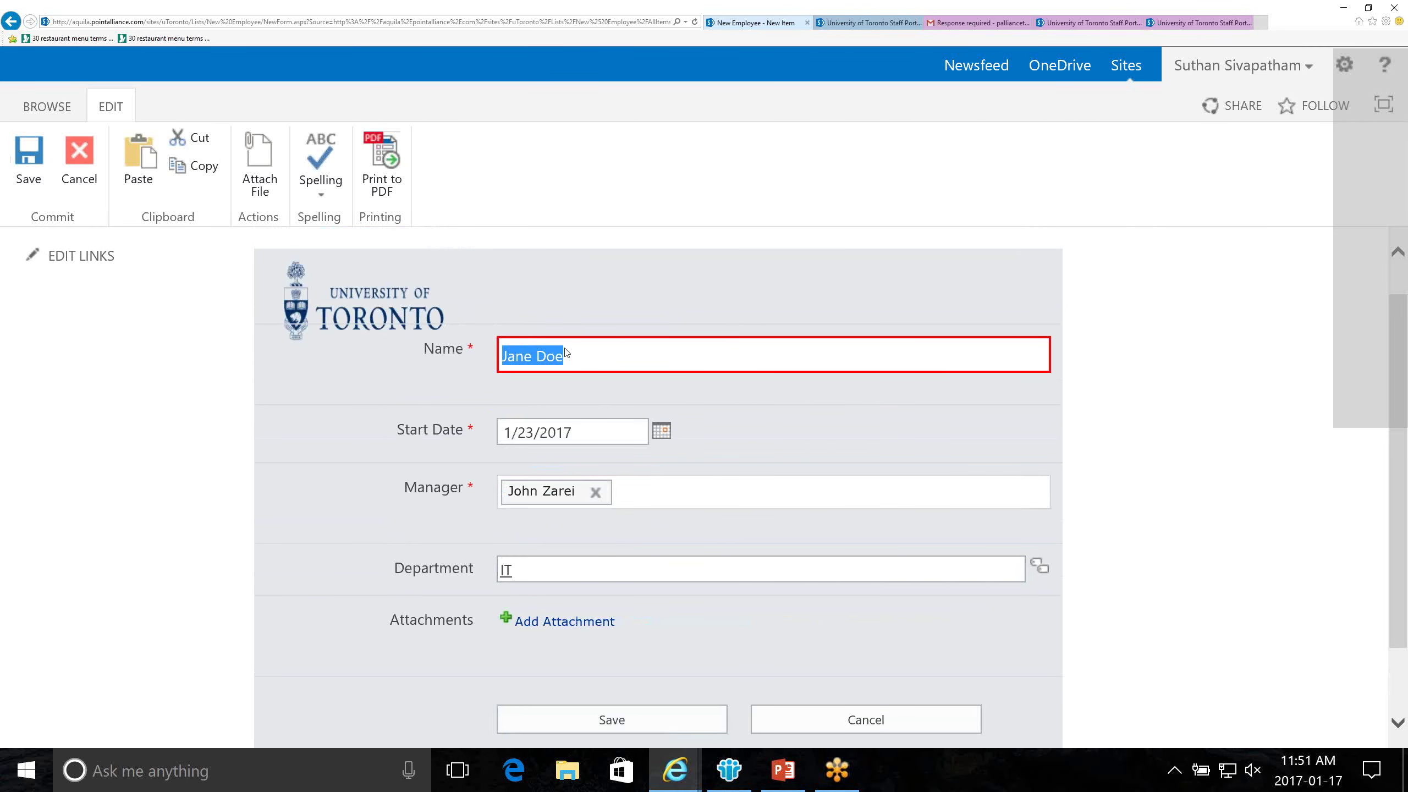
pyautogui.press('BackSpace')
pyautogui.write('an')
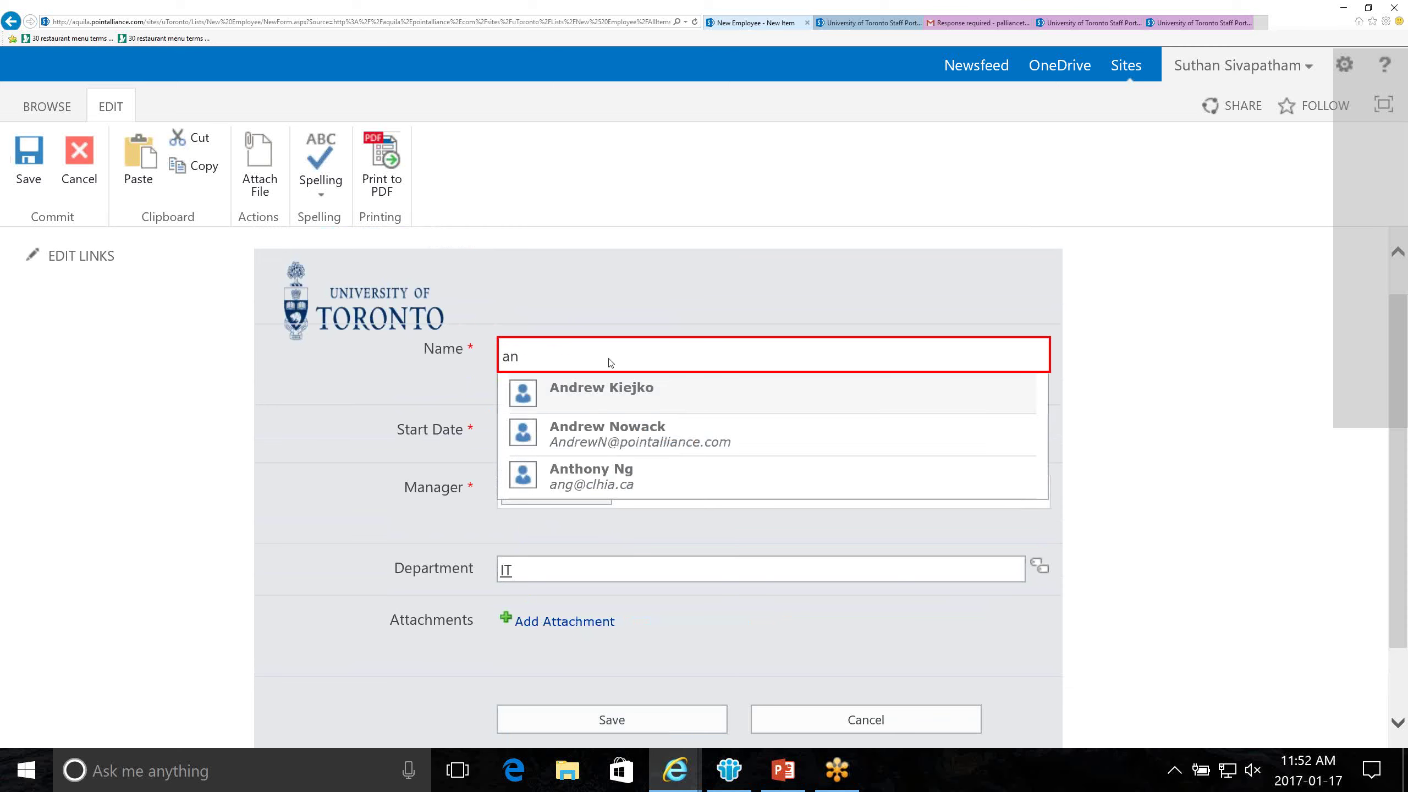
pyautogui.click(610, 433)
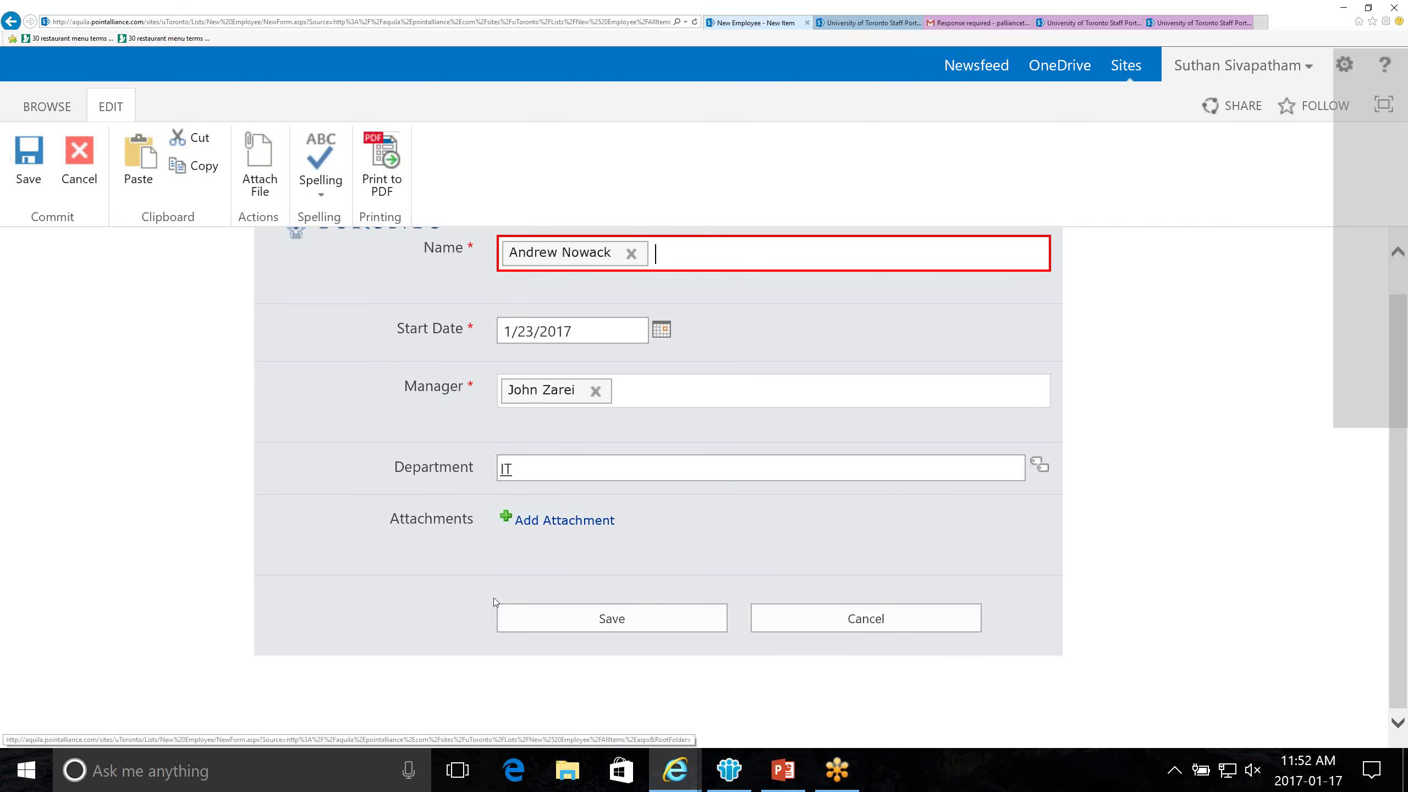
pyautogui.click(613, 620)
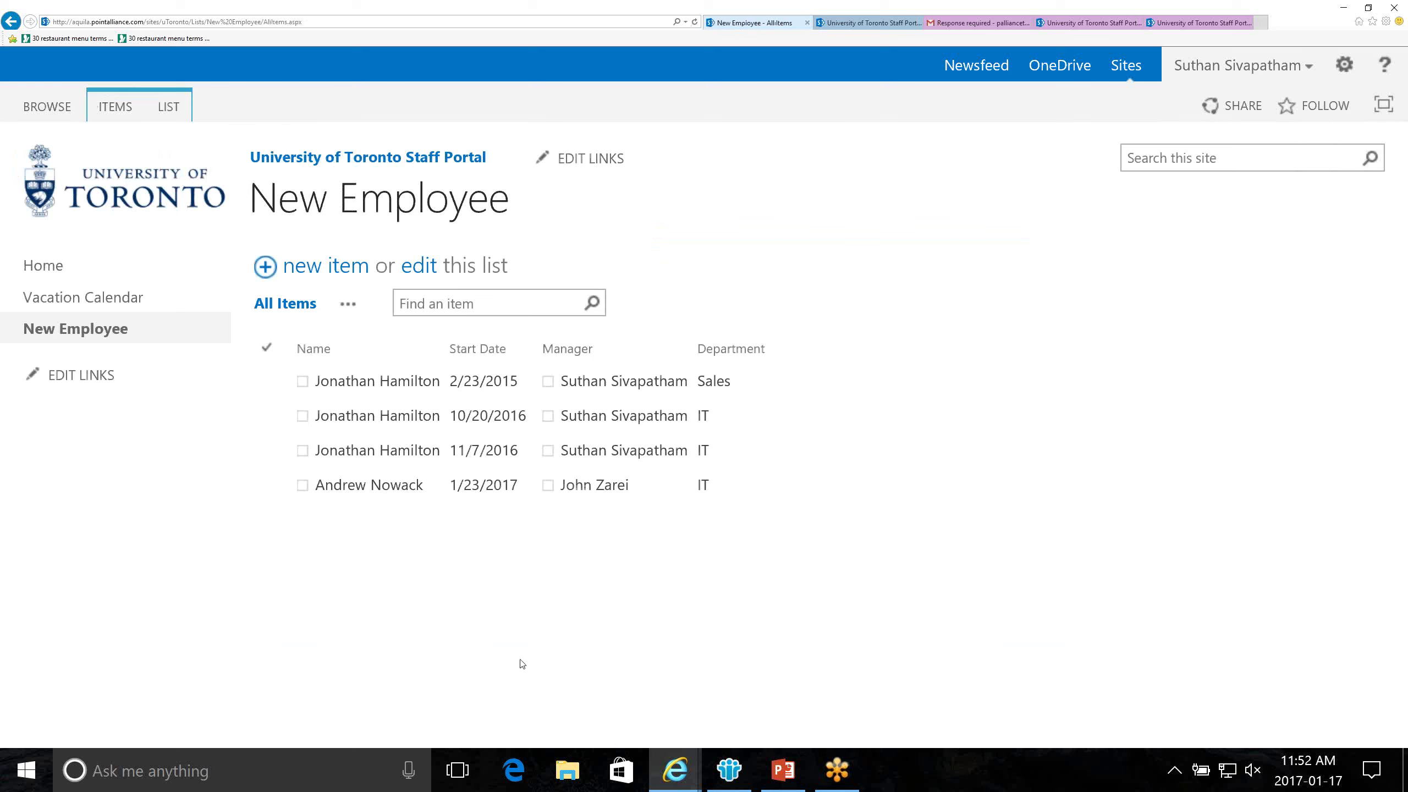
# Step: Open New Workflow from the New Employee list's Nintex workflow inventory
pyautogui.click(169, 108)
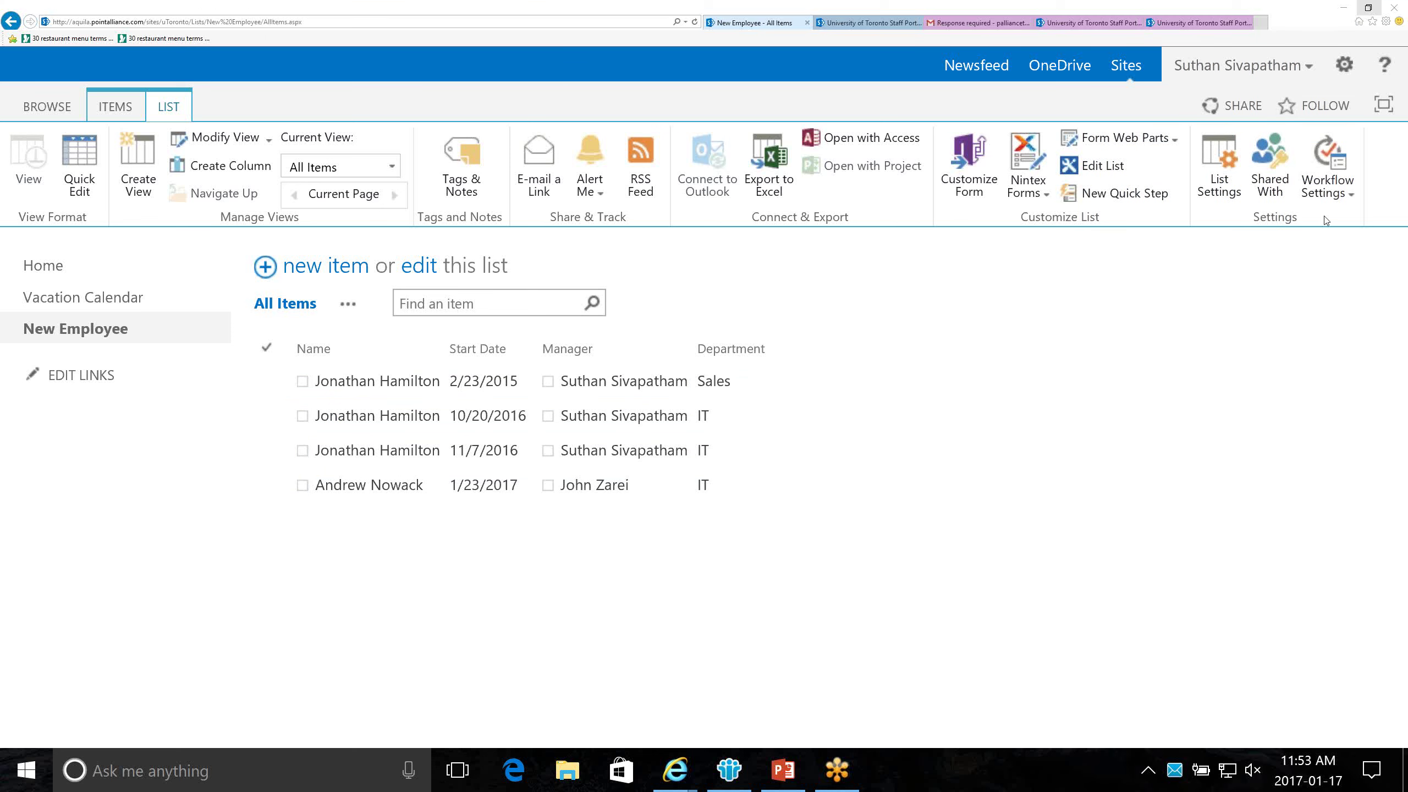
pyautogui.click(1351, 198)
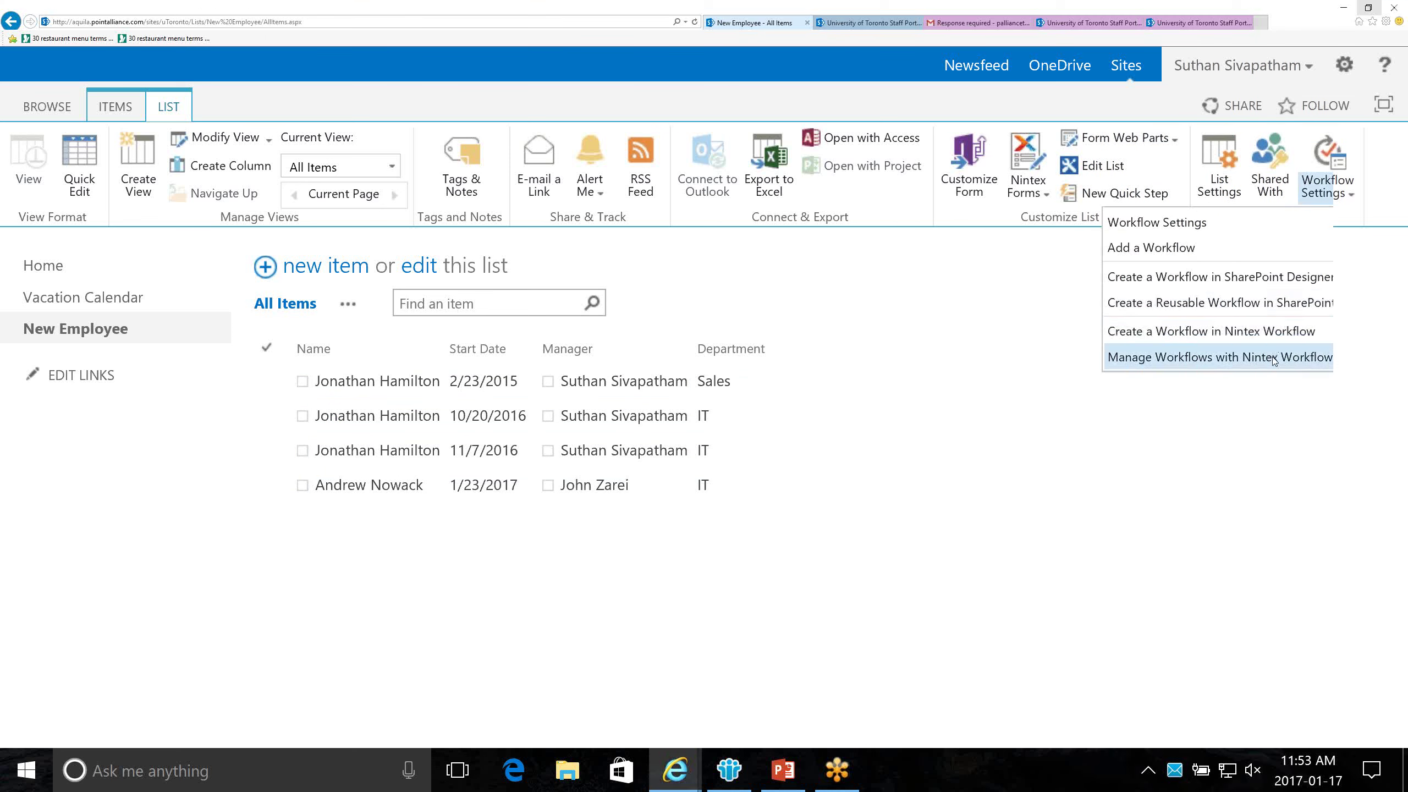
pyautogui.click(1277, 360)
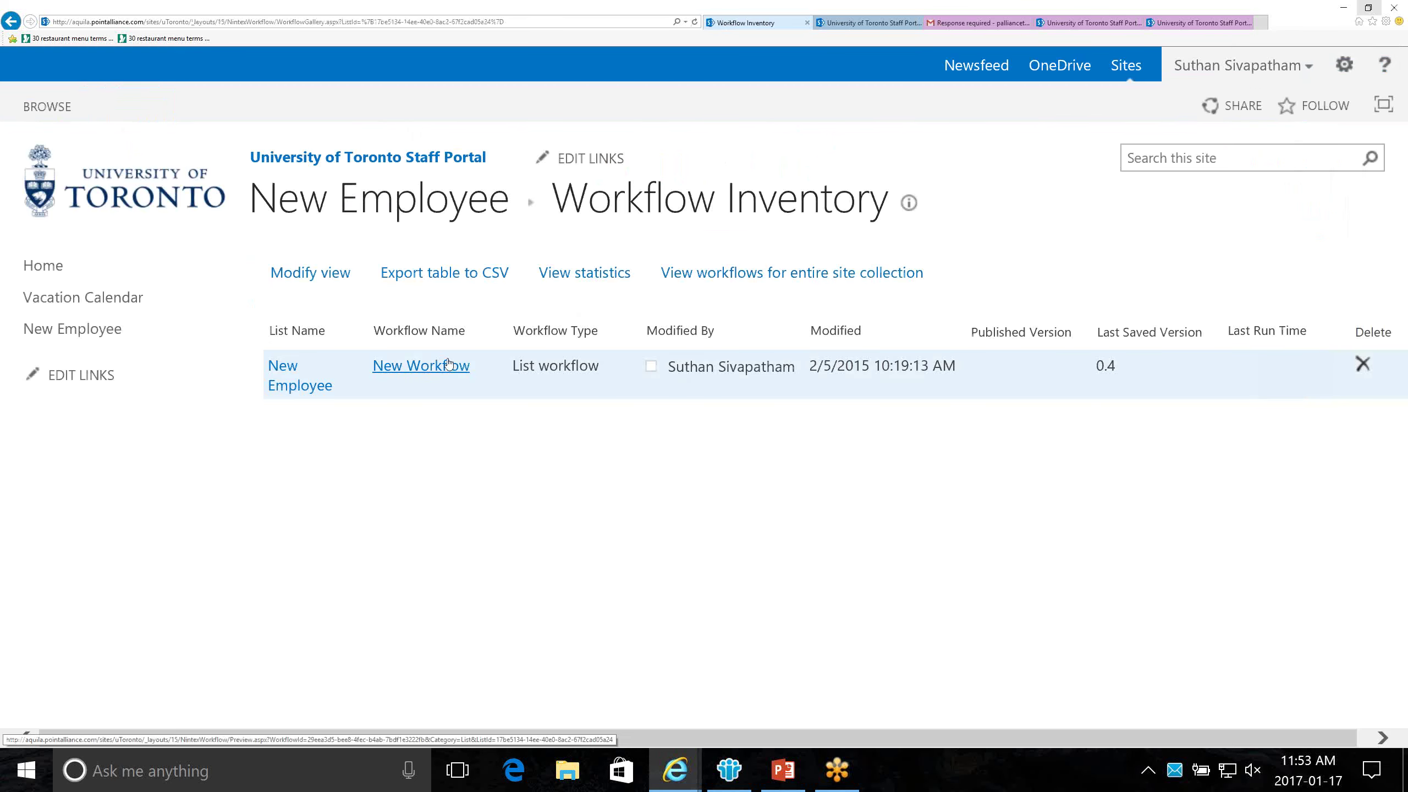
pyautogui.click(449, 365)
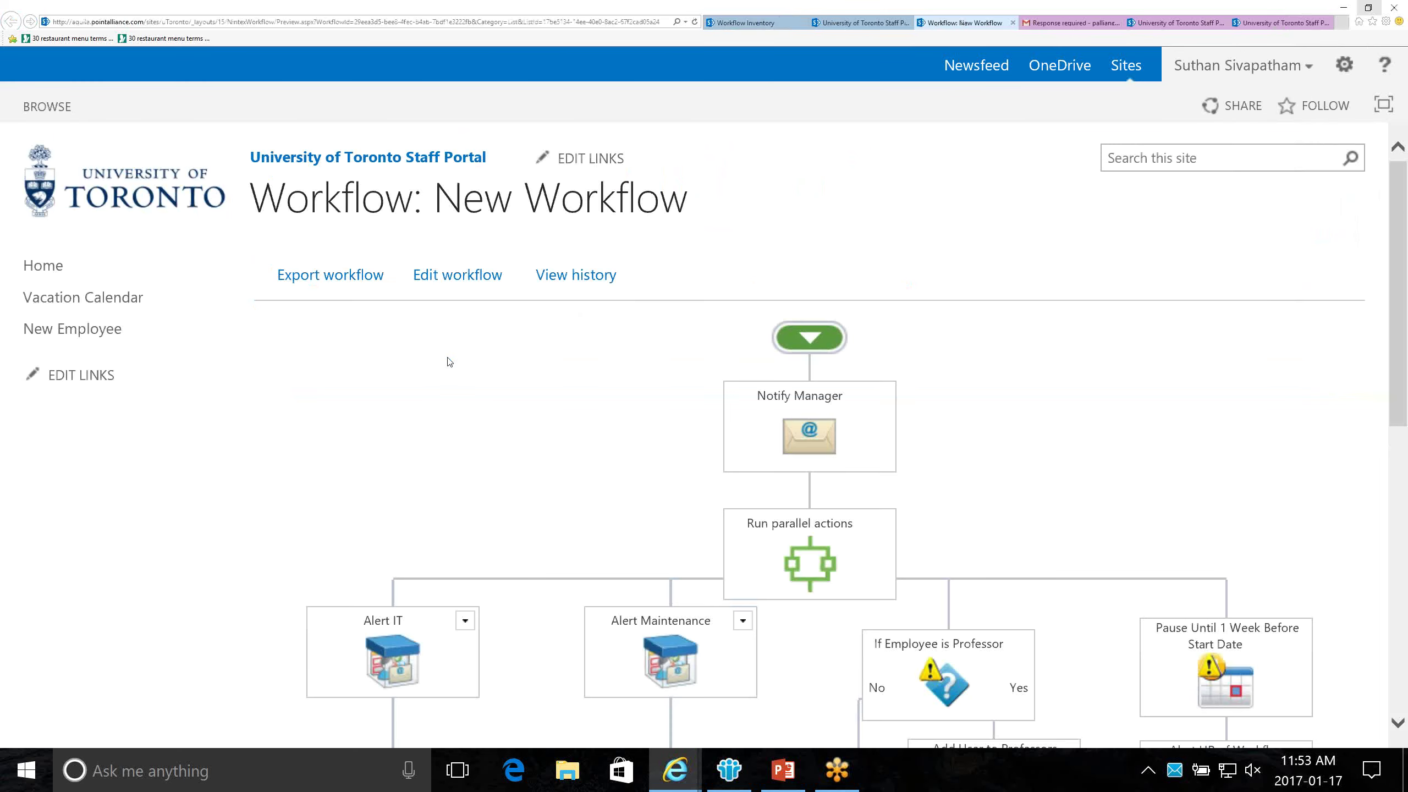
# Step: Examine the Notify Manager action's recipient and the branches under Run parallel actions in New Workflow
pyautogui.scroll(-2, 449, 361)
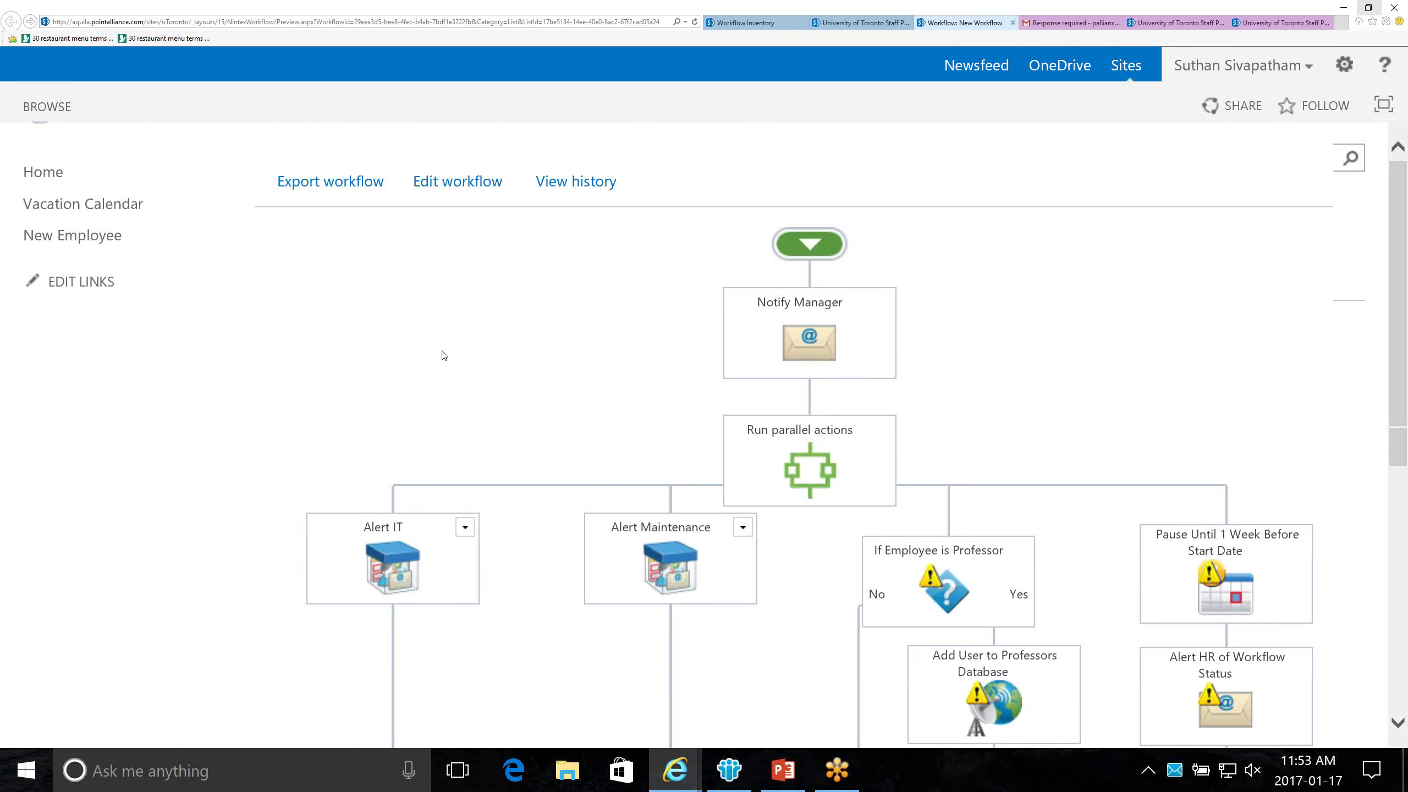
pyautogui.scroll(-2, 444, 355)
pyautogui.scroll(-2, 441, 355)
pyautogui.scroll(2, 481, 289)
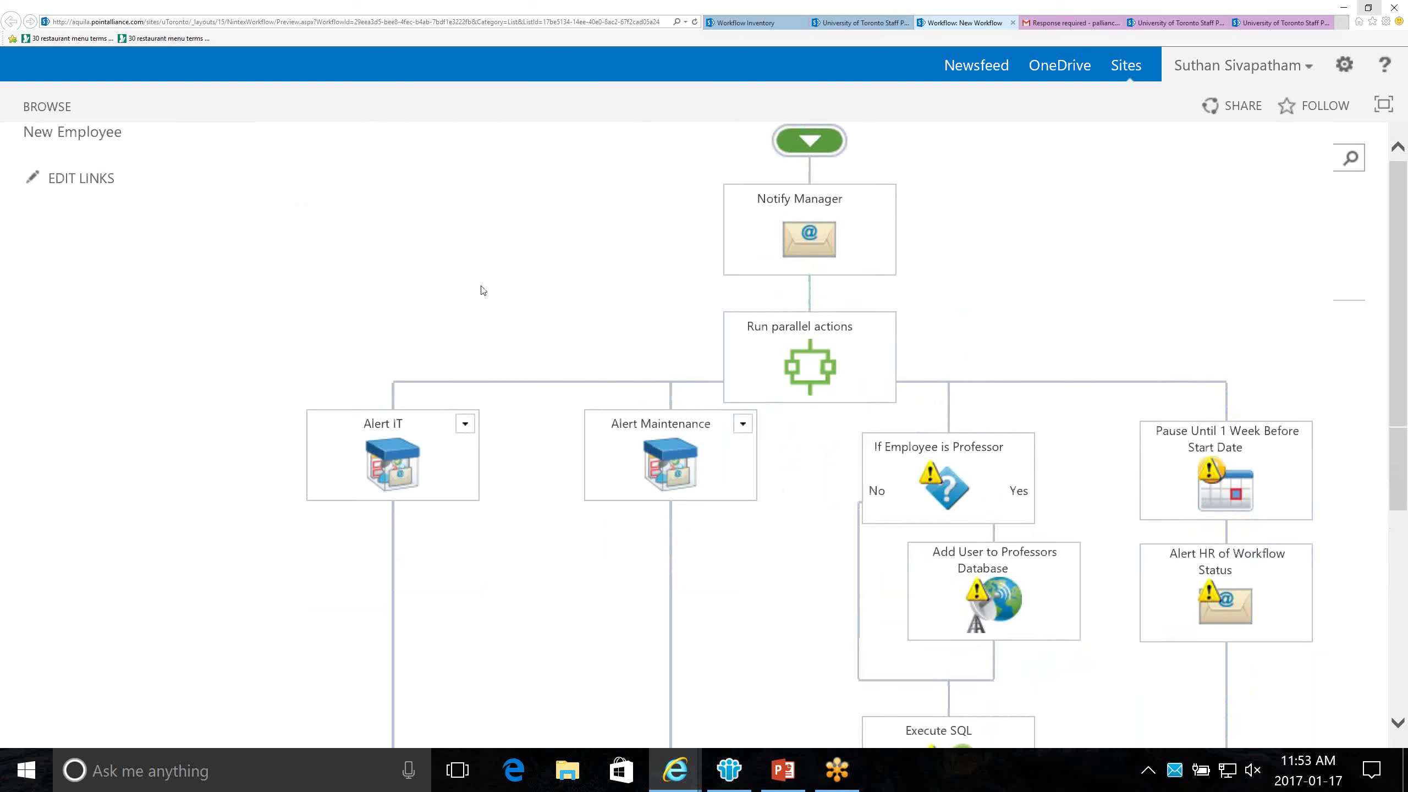
pyautogui.moveTo(849, 275)
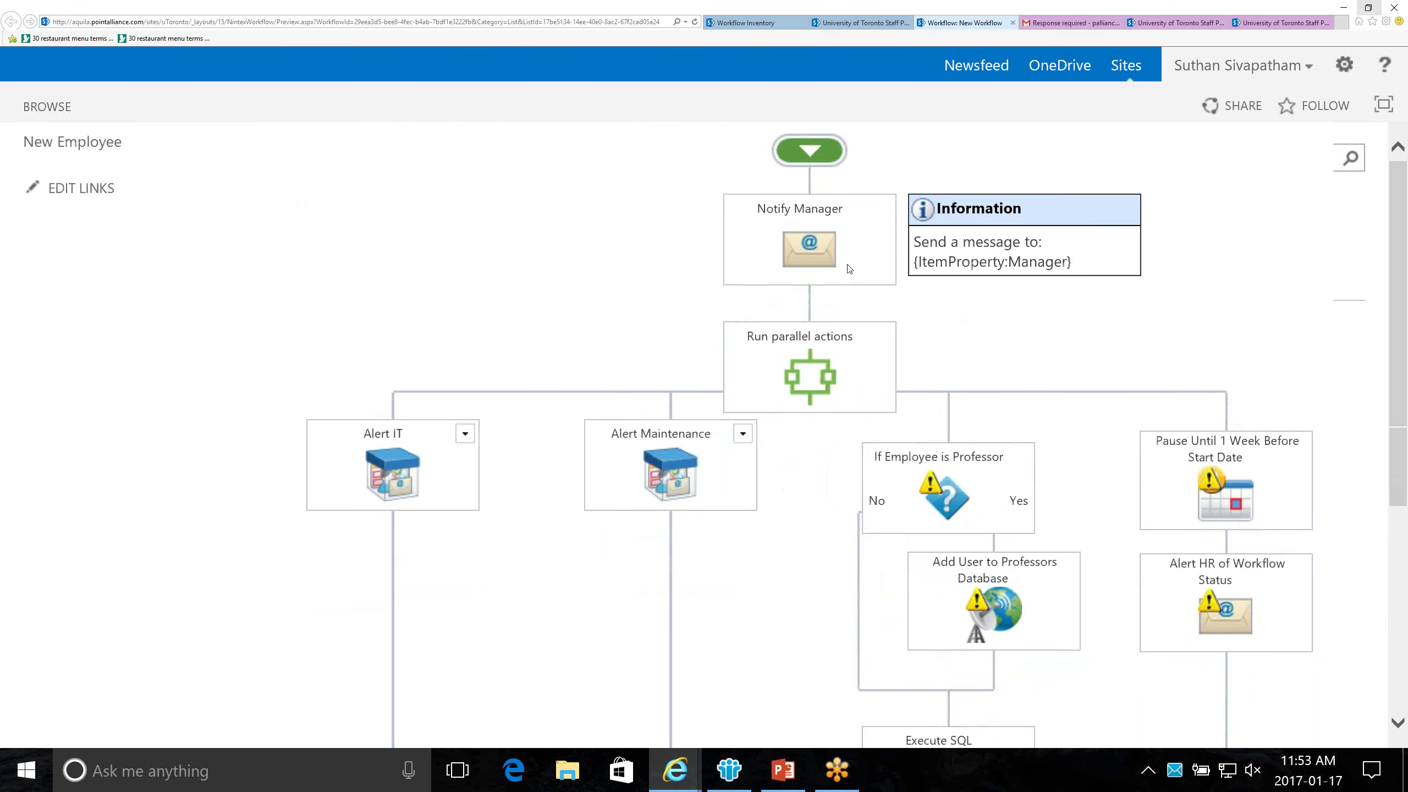
pyautogui.scroll(-2, 819, 290)
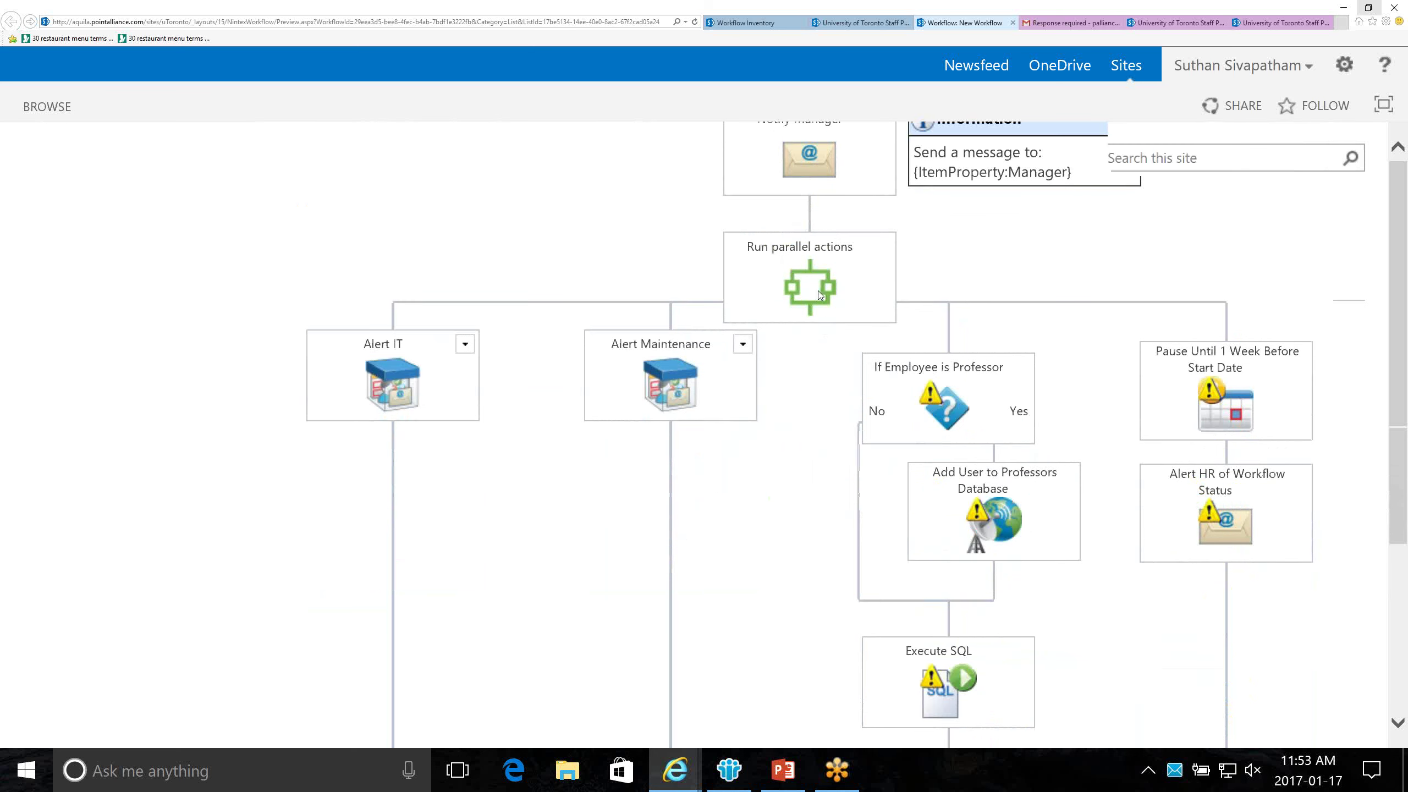
pyautogui.scroll(-2, 770, 378)
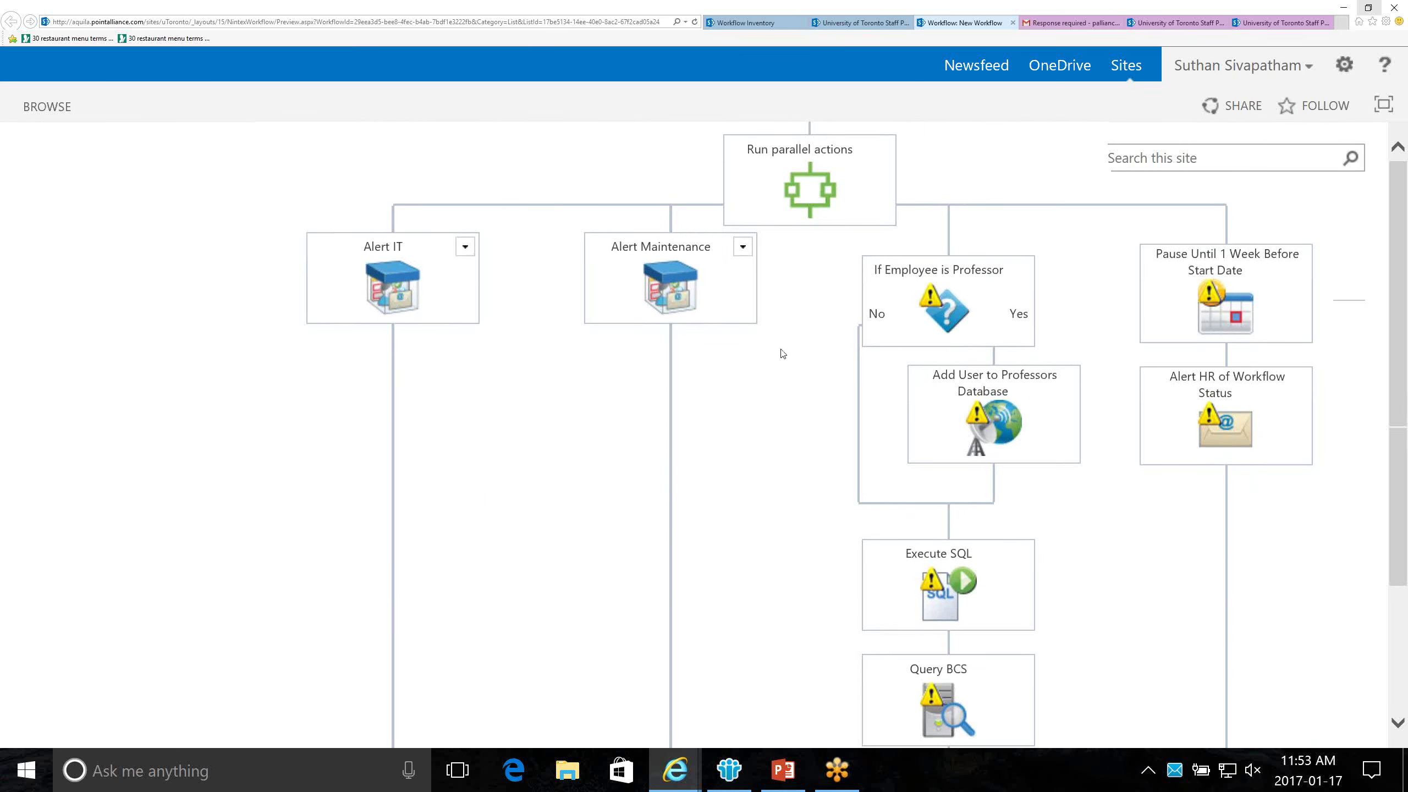
# Step: Expand the Alert Maintenance and Alert IT action sets and check who their setup tasks are assigned to
pyautogui.click(743, 248)
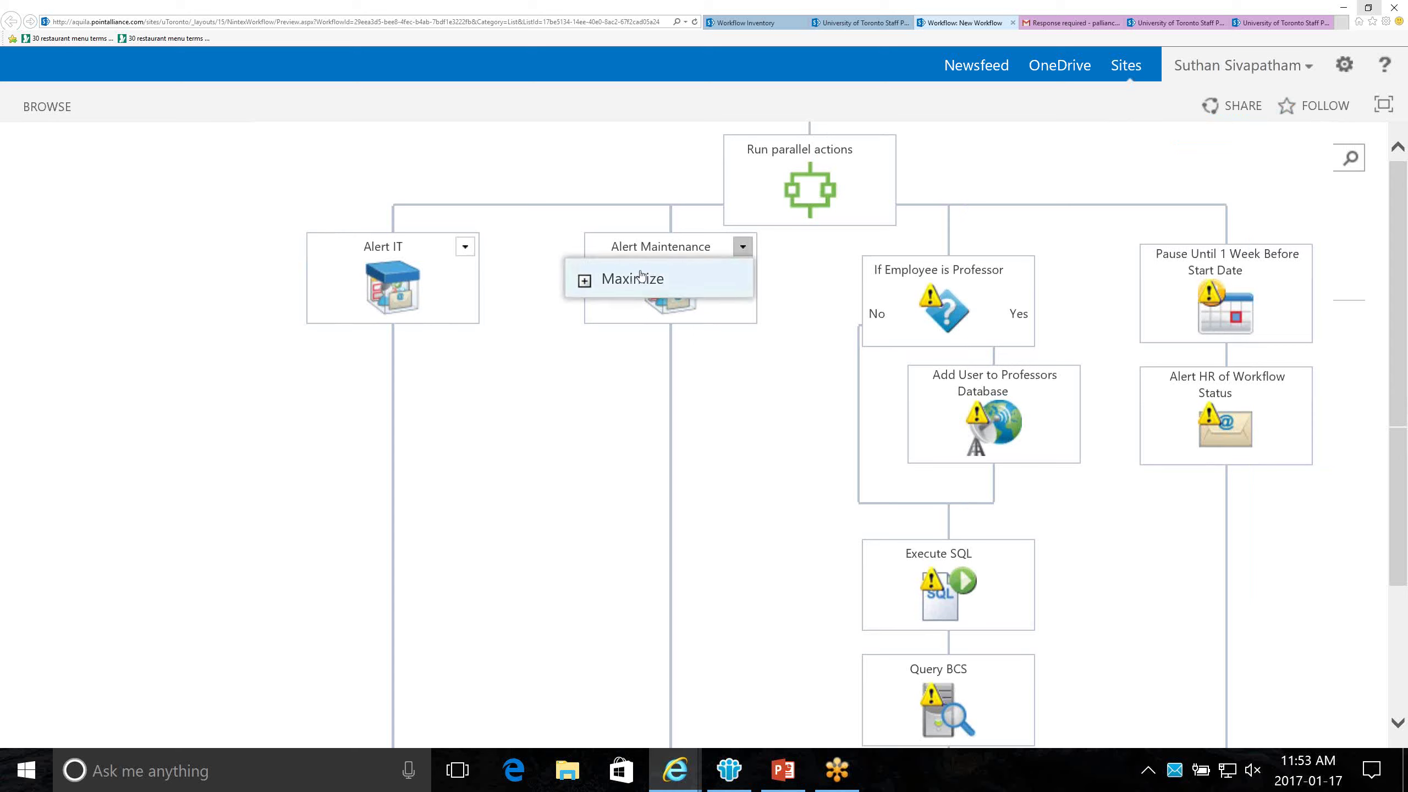
pyautogui.click(608, 281)
pyautogui.moveTo(671, 436)
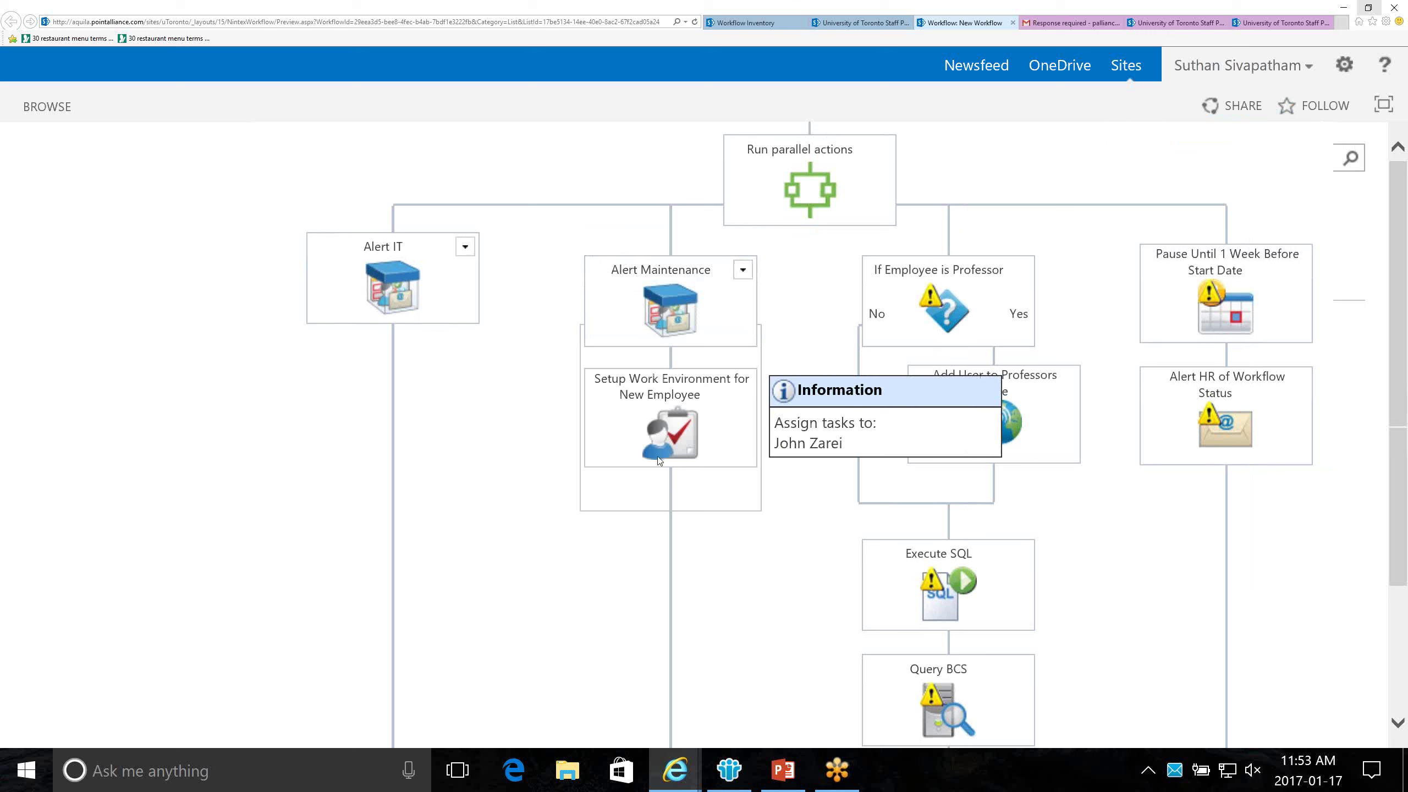
pyautogui.click(465, 247)
pyautogui.click(431, 277)
pyautogui.moveTo(416, 436)
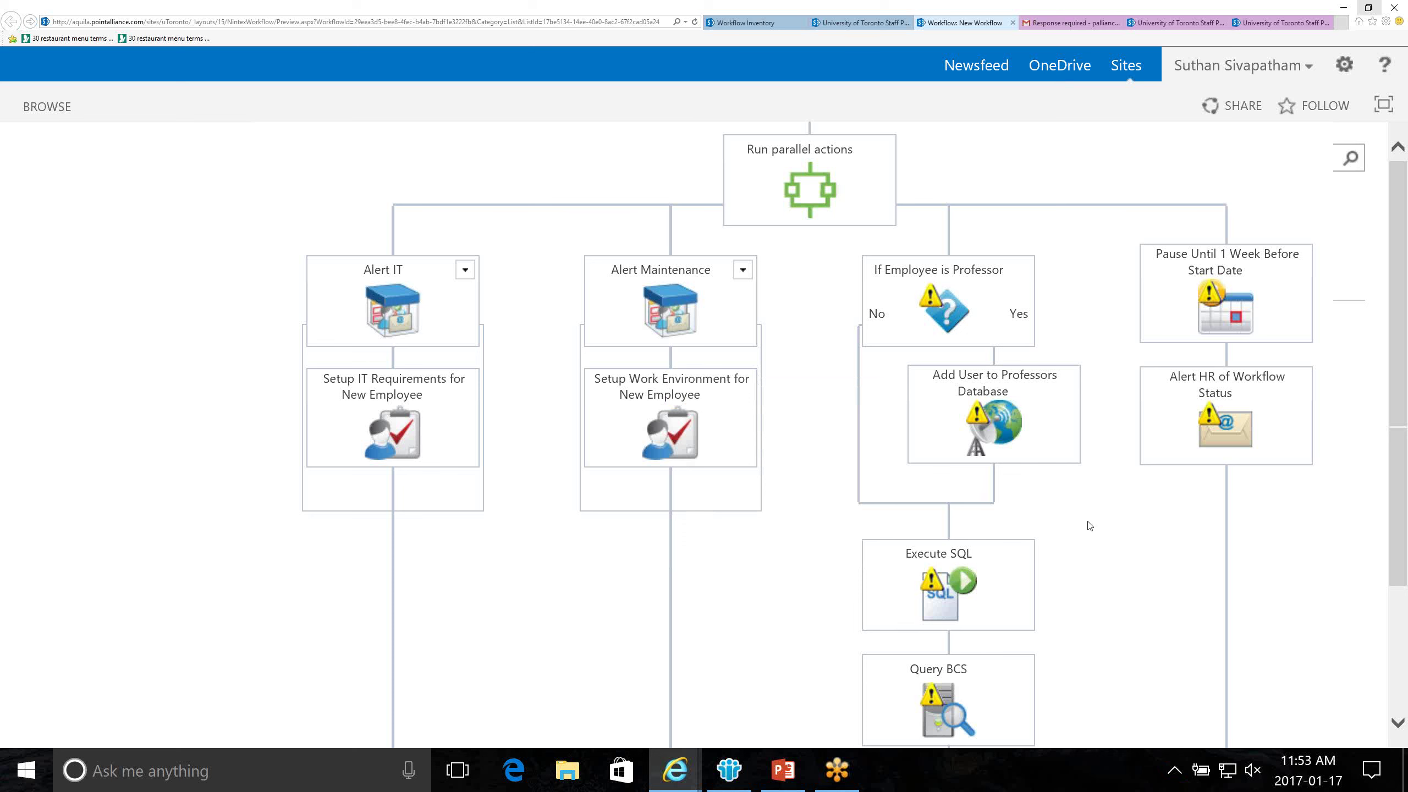
# Step: Examine the If Employee is Professor branch, from Add User to Professors Database down to Add Employee to SAP
pyautogui.scroll(2, 1089, 526)
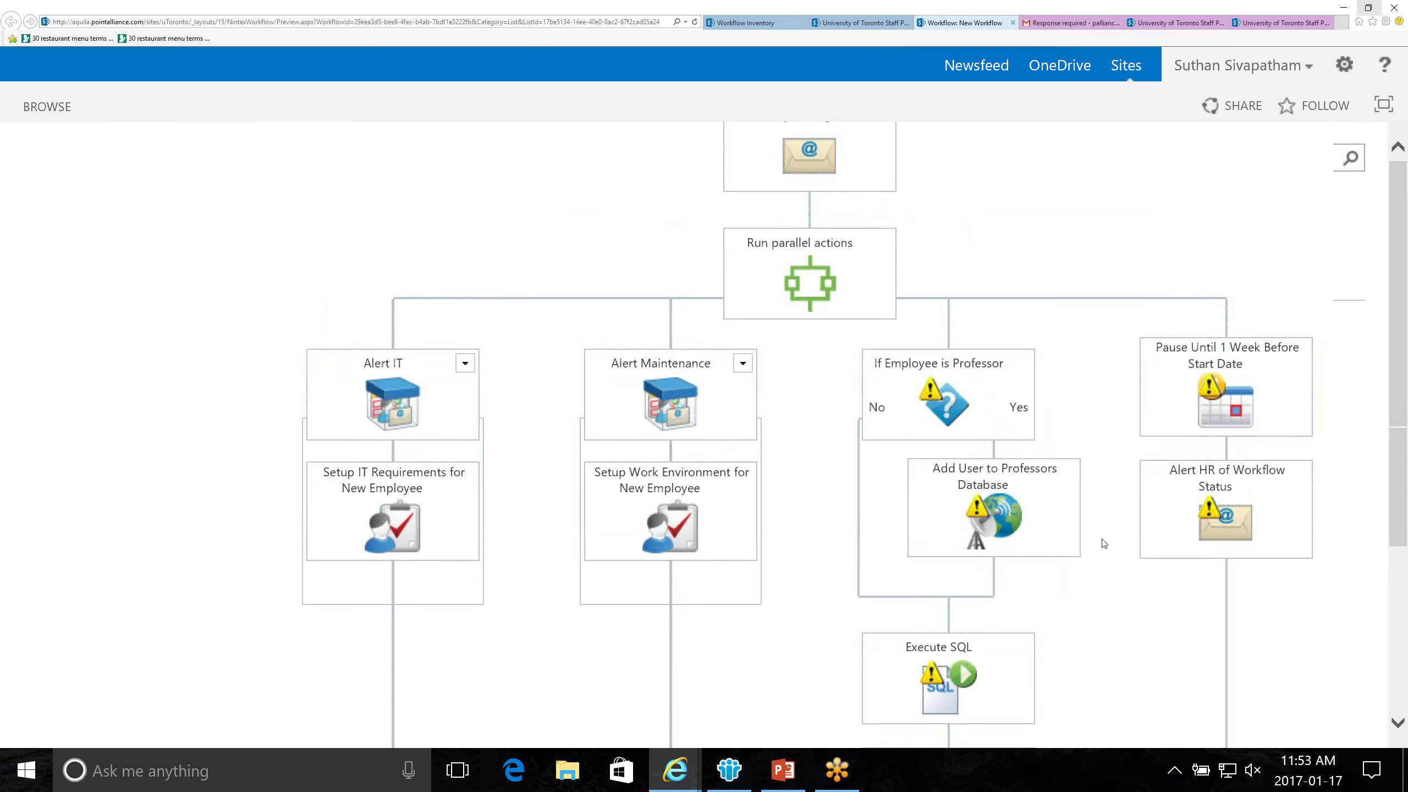
pyautogui.scroll(-2, 1104, 543)
pyautogui.moveTo(1004, 431)
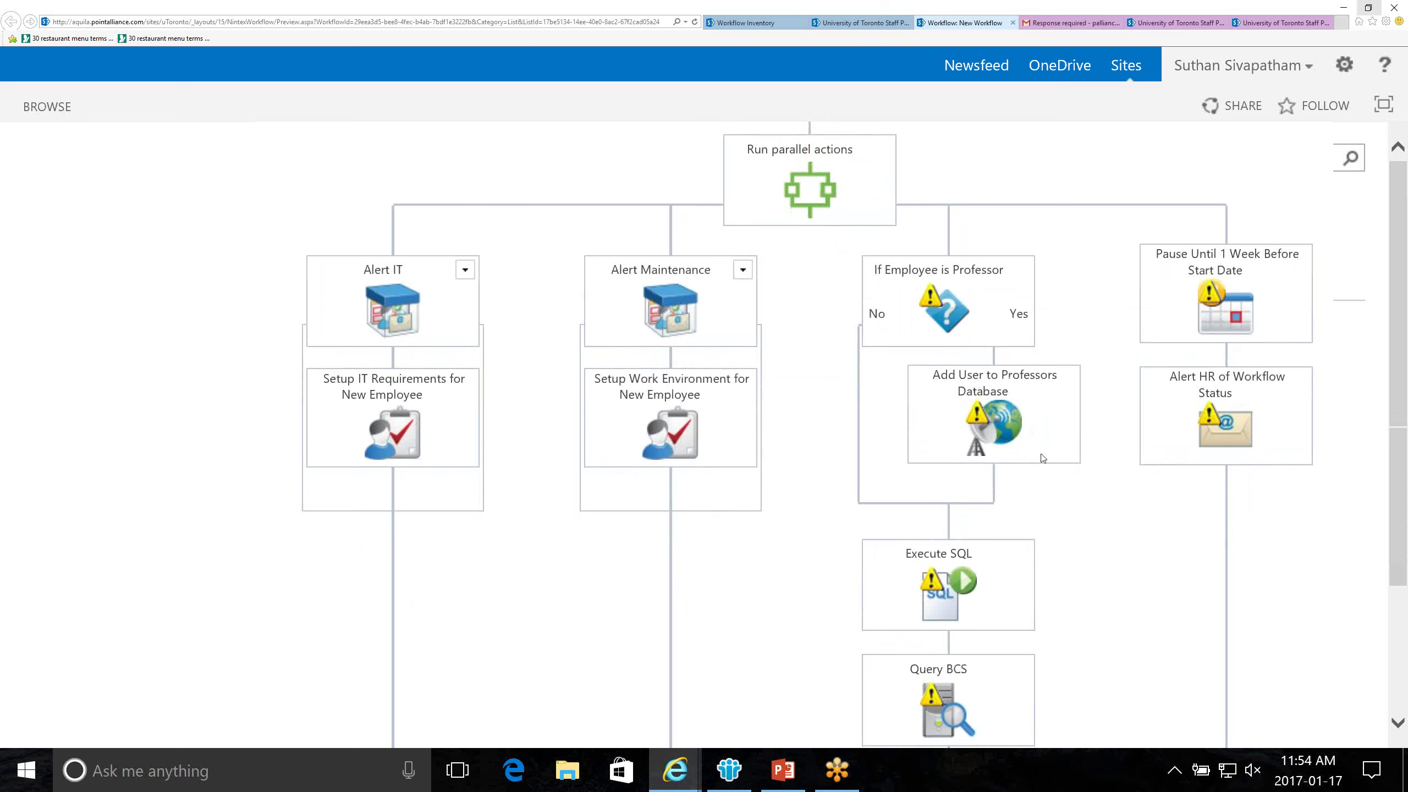
pyautogui.scroll(-2, 1043, 458)
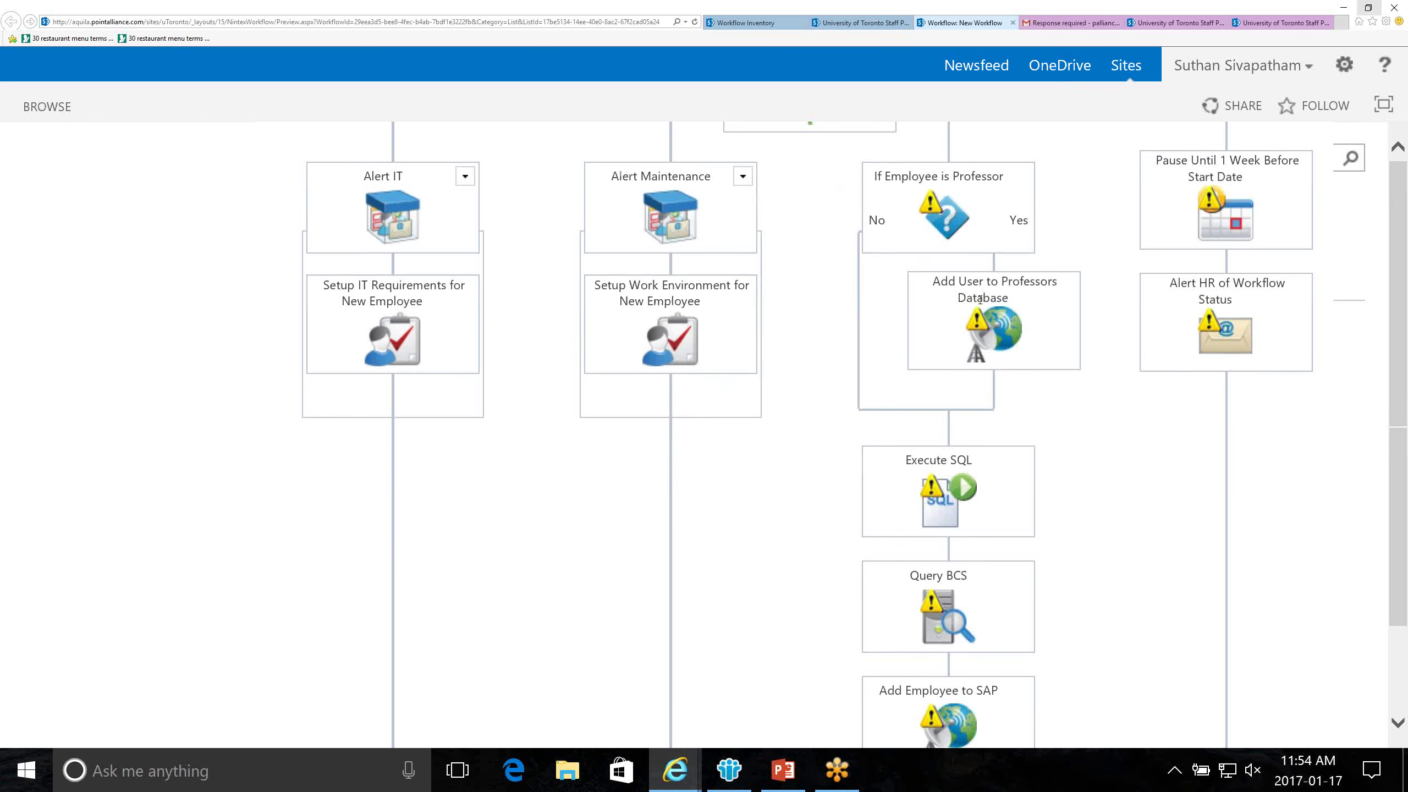
pyautogui.scroll(2, 980, 300)
pyautogui.moveTo(981, 304)
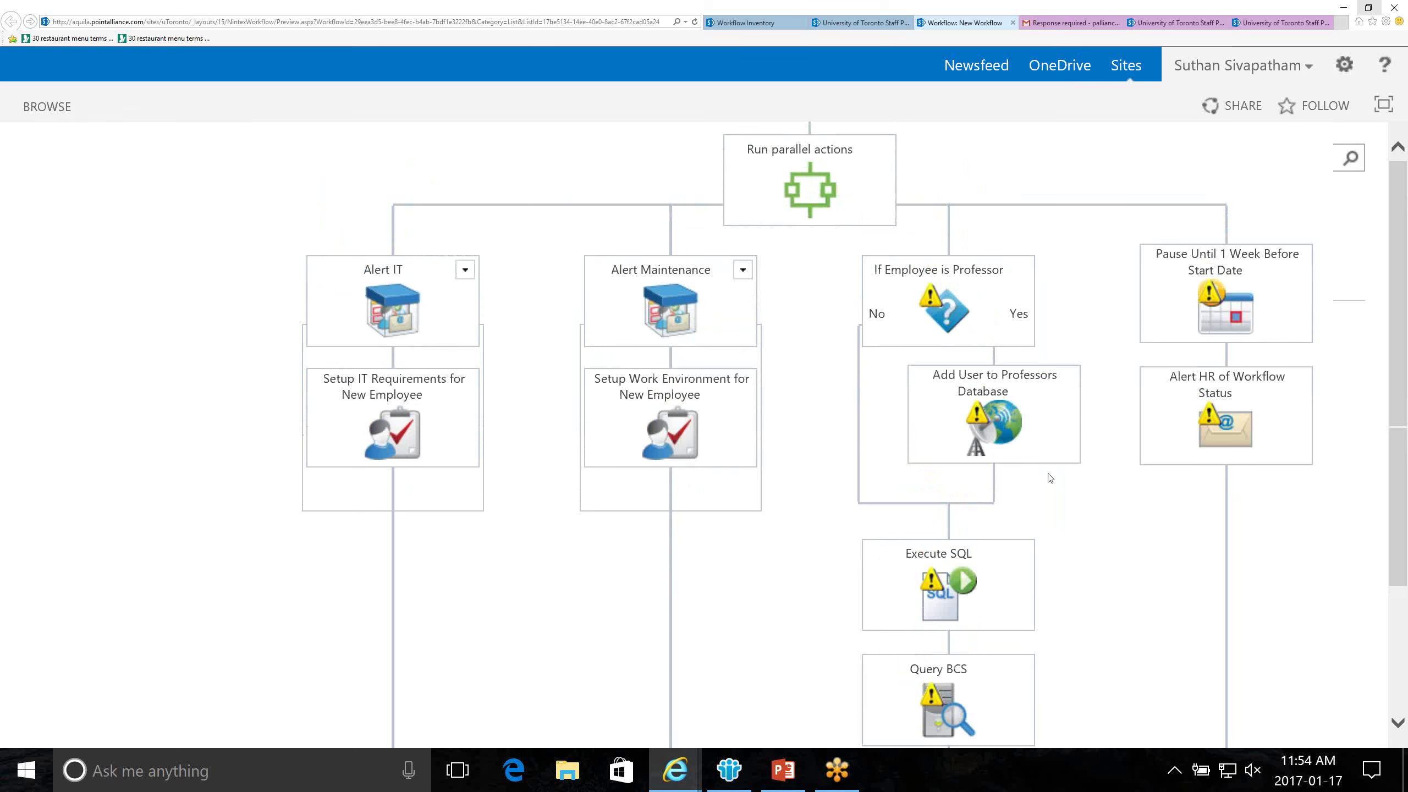
pyautogui.scroll(-1, 1049, 477)
pyautogui.scroll(-2, 1050, 462)
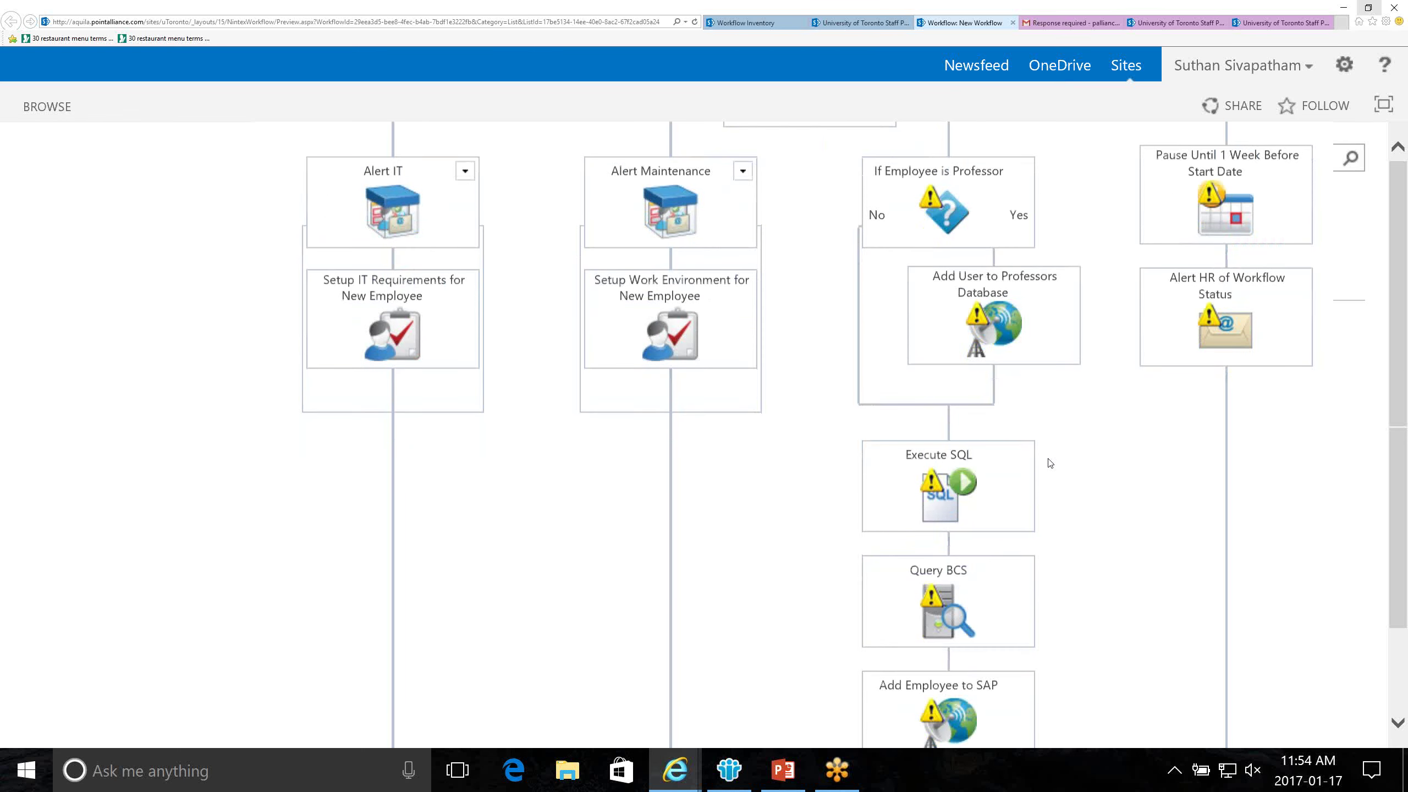
pyautogui.moveTo(1002, 629)
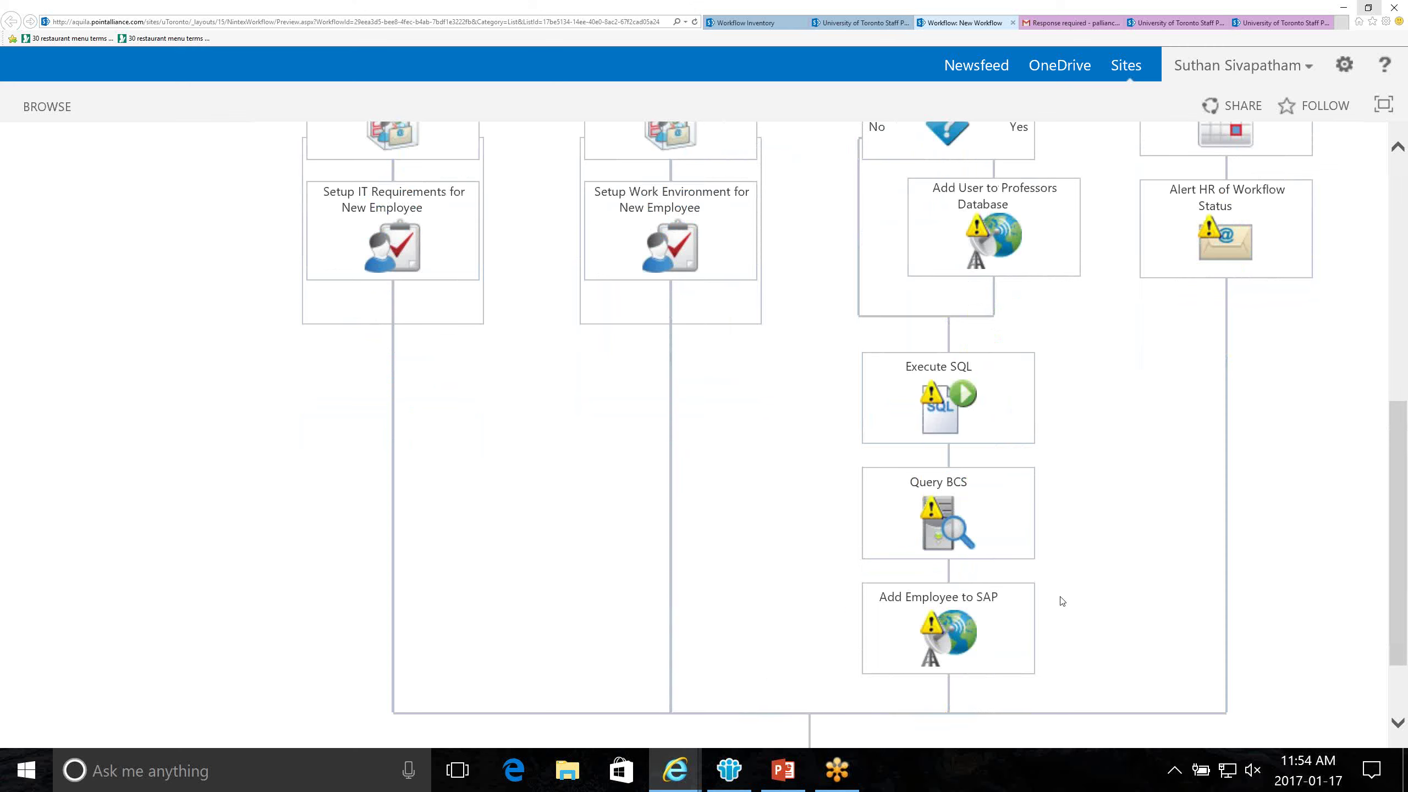
# Step: Examine the Execute SQL, Query BCS and Add Employee to SAP actions, and review the parallel branches from Notify Manager to the workflow's end
pyautogui.scroll(3, 1062, 601)
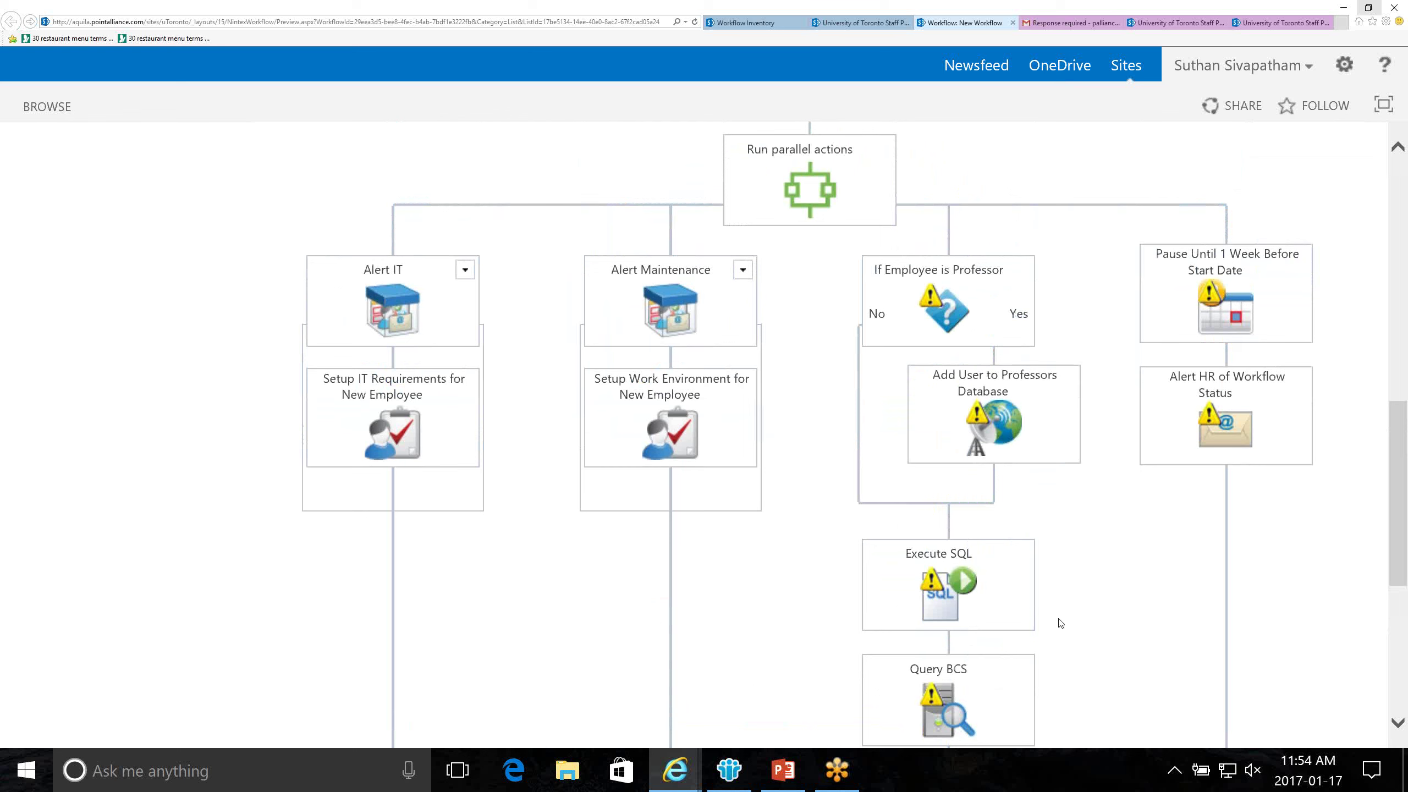
pyautogui.scroll(-2, 1060, 622)
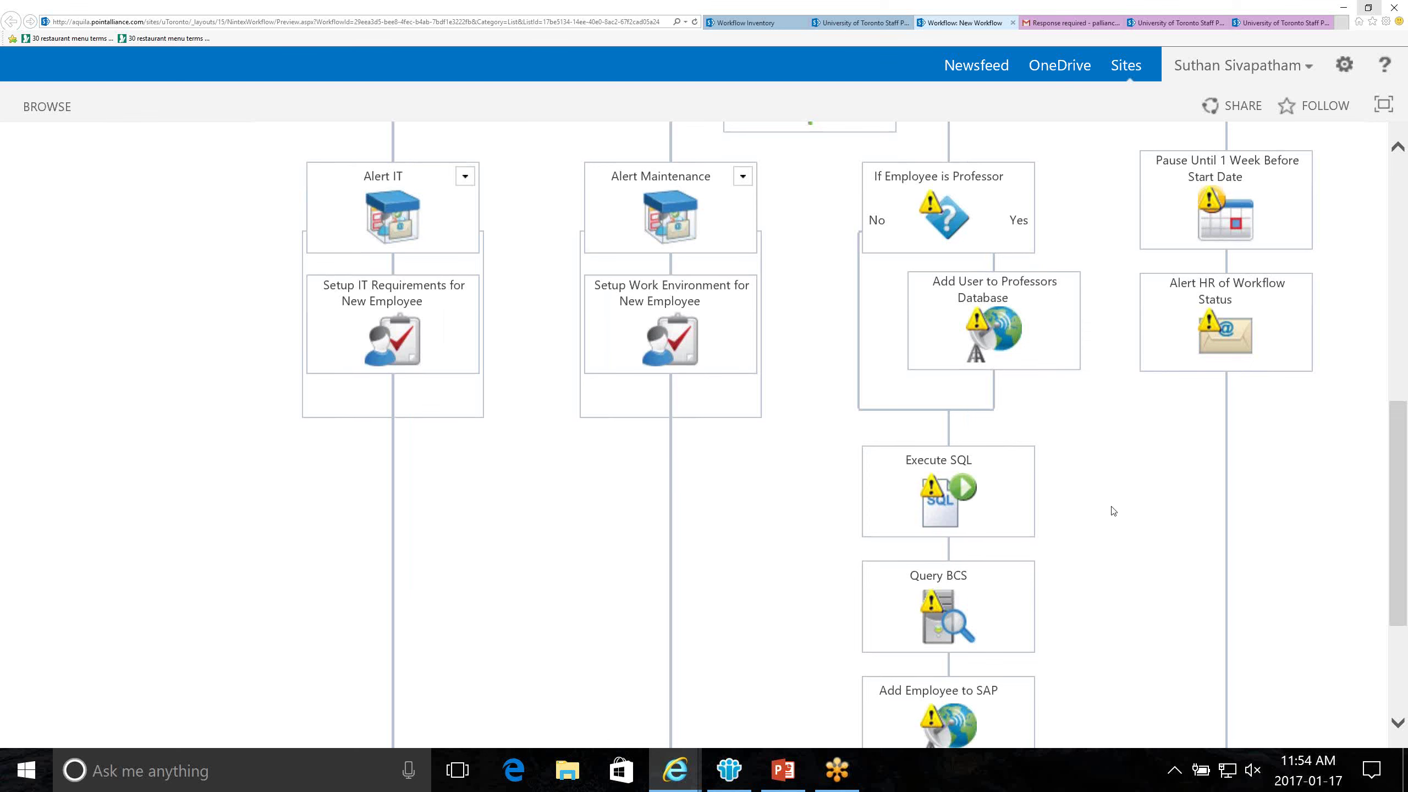
pyautogui.scroll(2, 1113, 511)
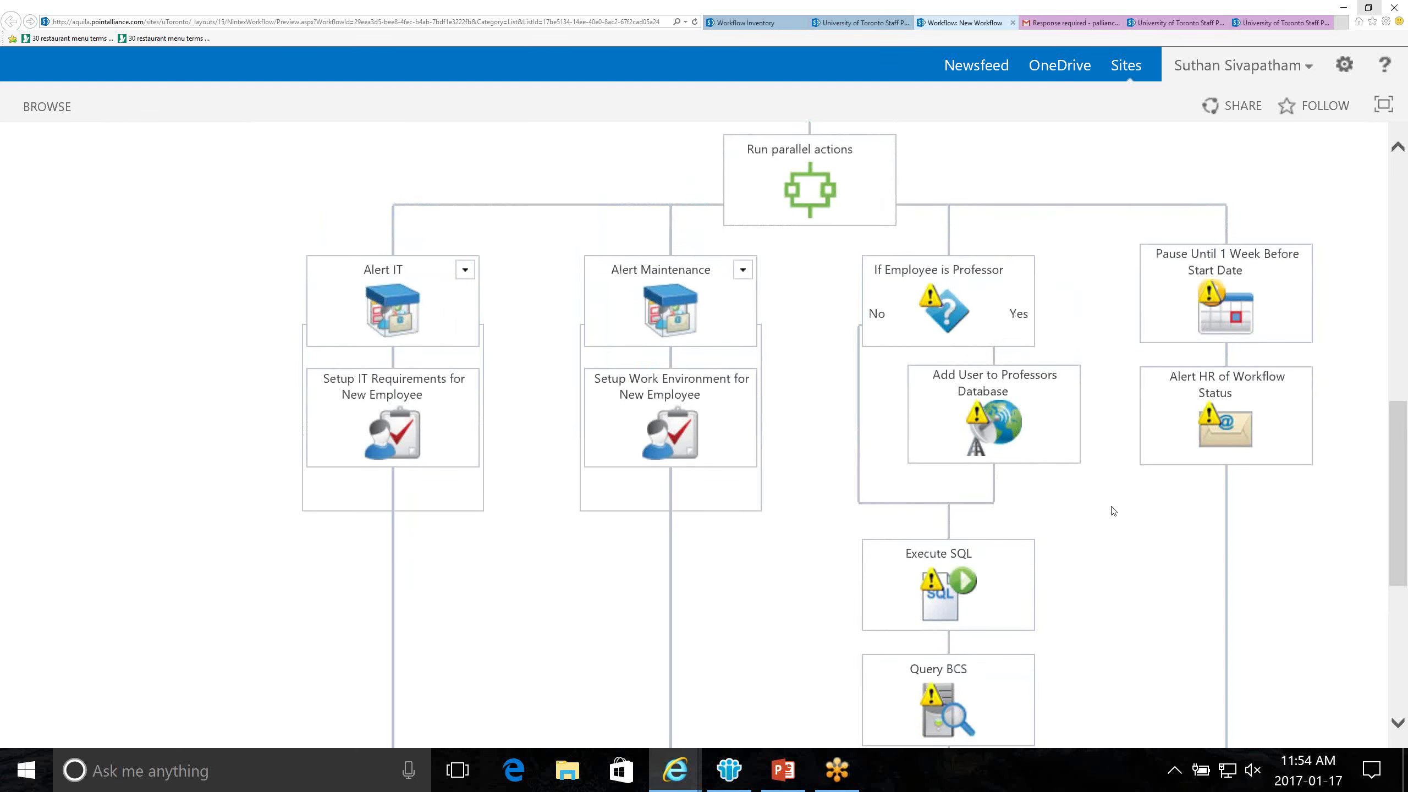
pyautogui.scroll(-2, 1113, 511)
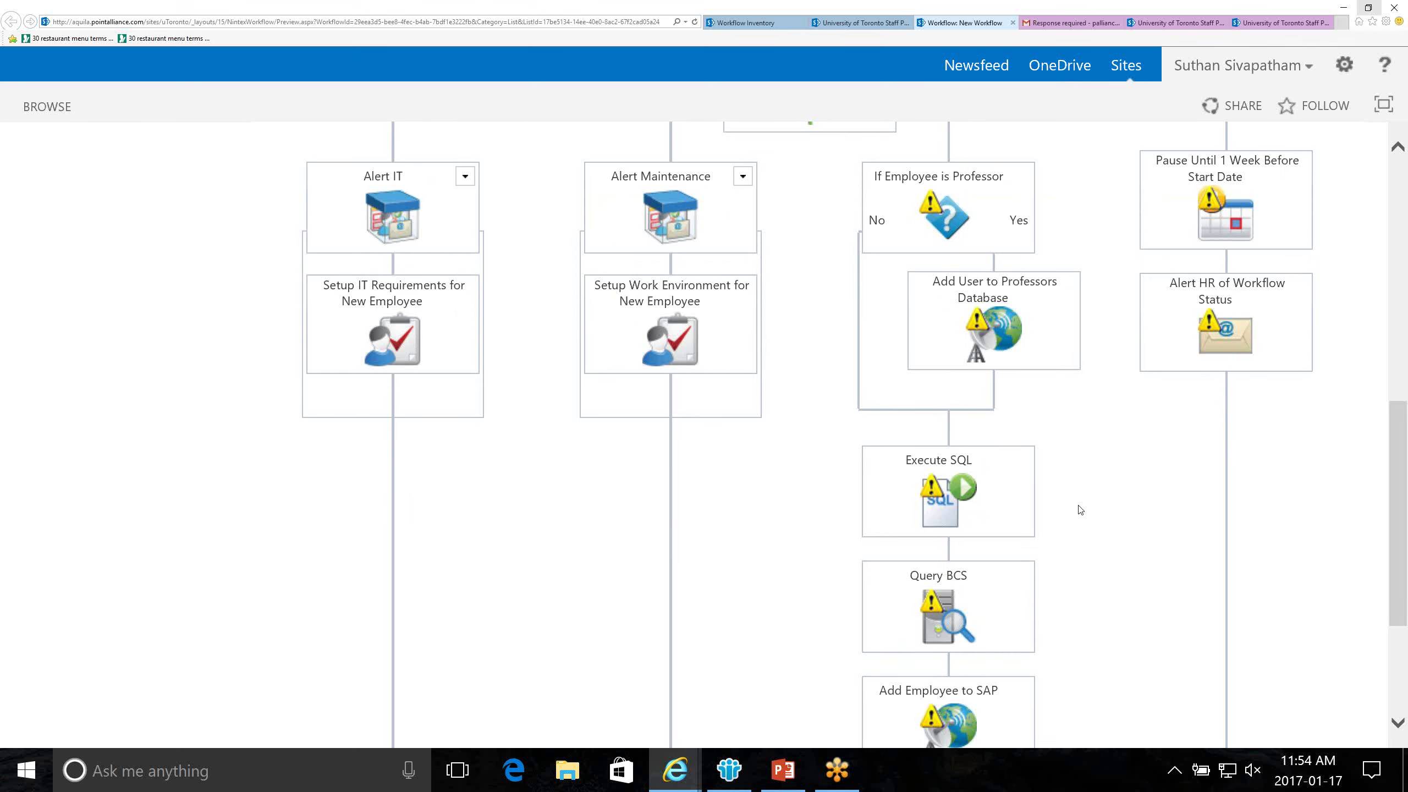
pyautogui.scroll(-4, 1078, 509)
pyautogui.scroll(2, 1071, 504)
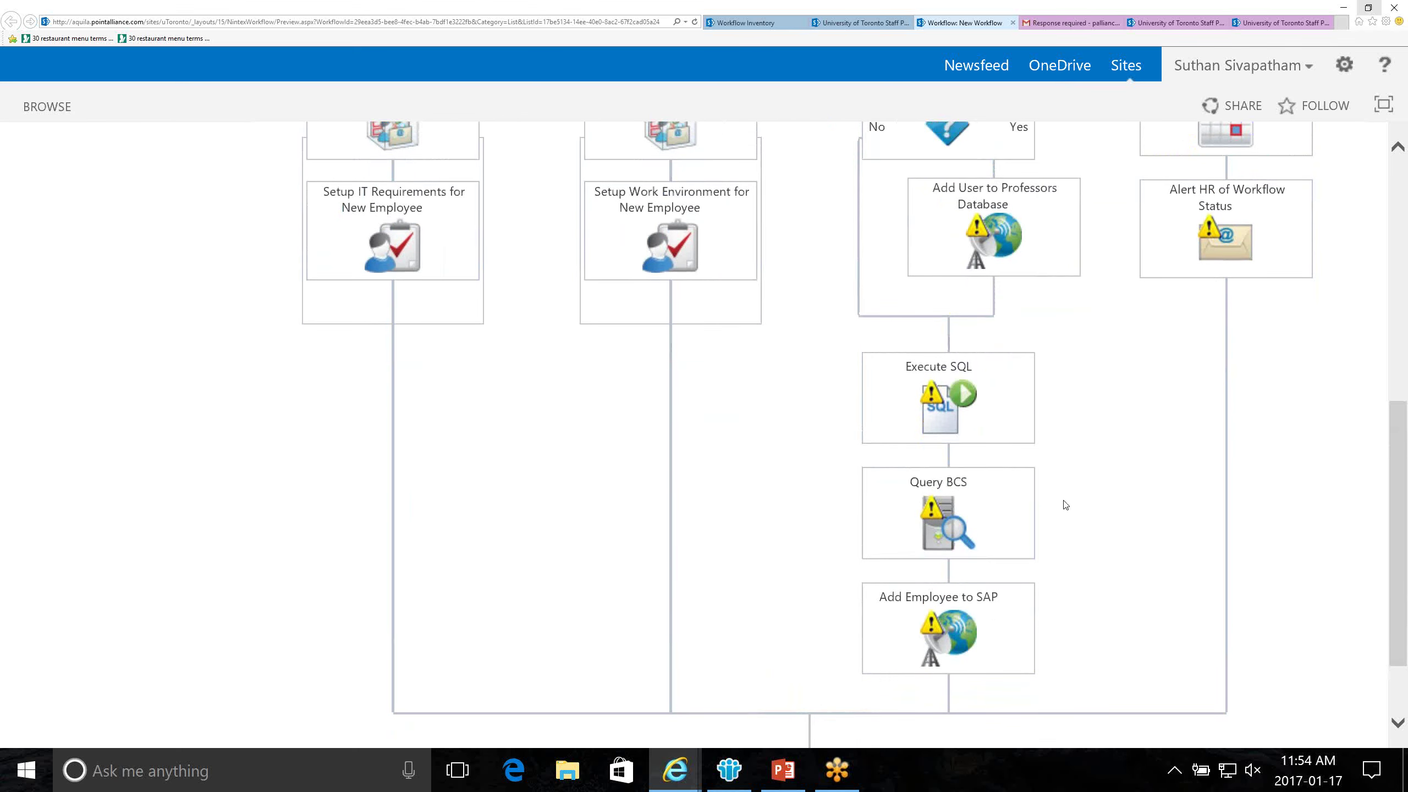
pyautogui.scroll(2, 1065, 505)
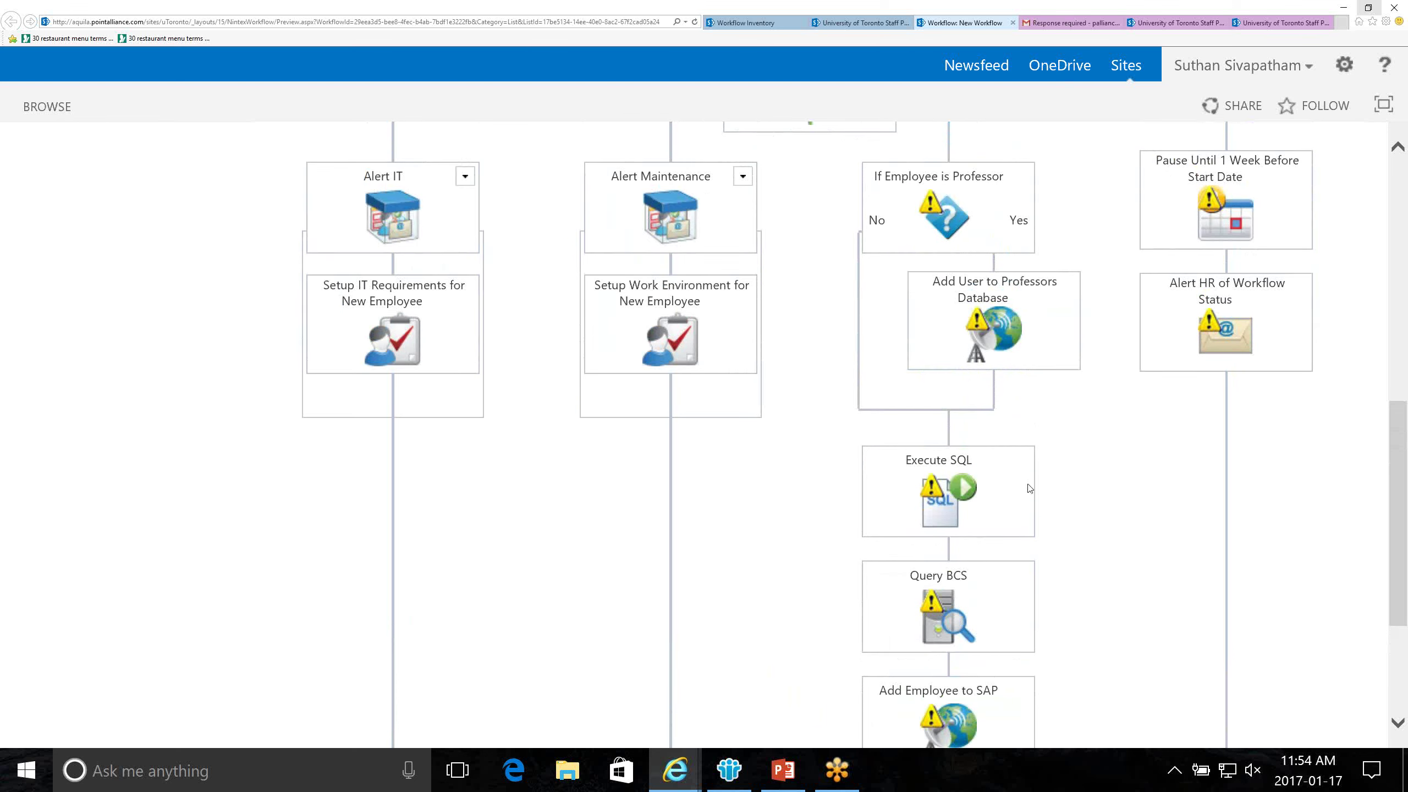
pyautogui.moveTo(1029, 488)
pyautogui.scroll(-3, 887, 605)
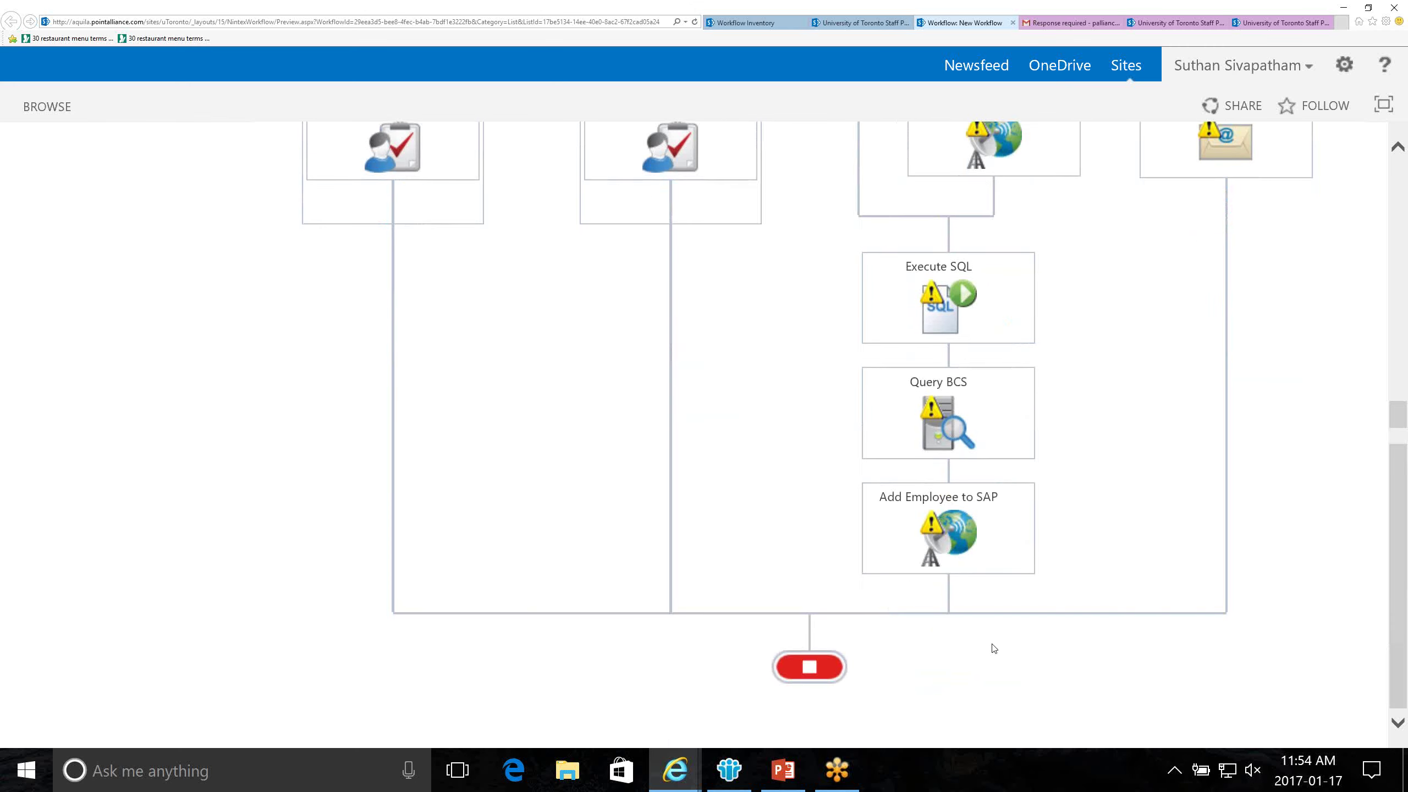
pyautogui.scroll(7, 994, 648)
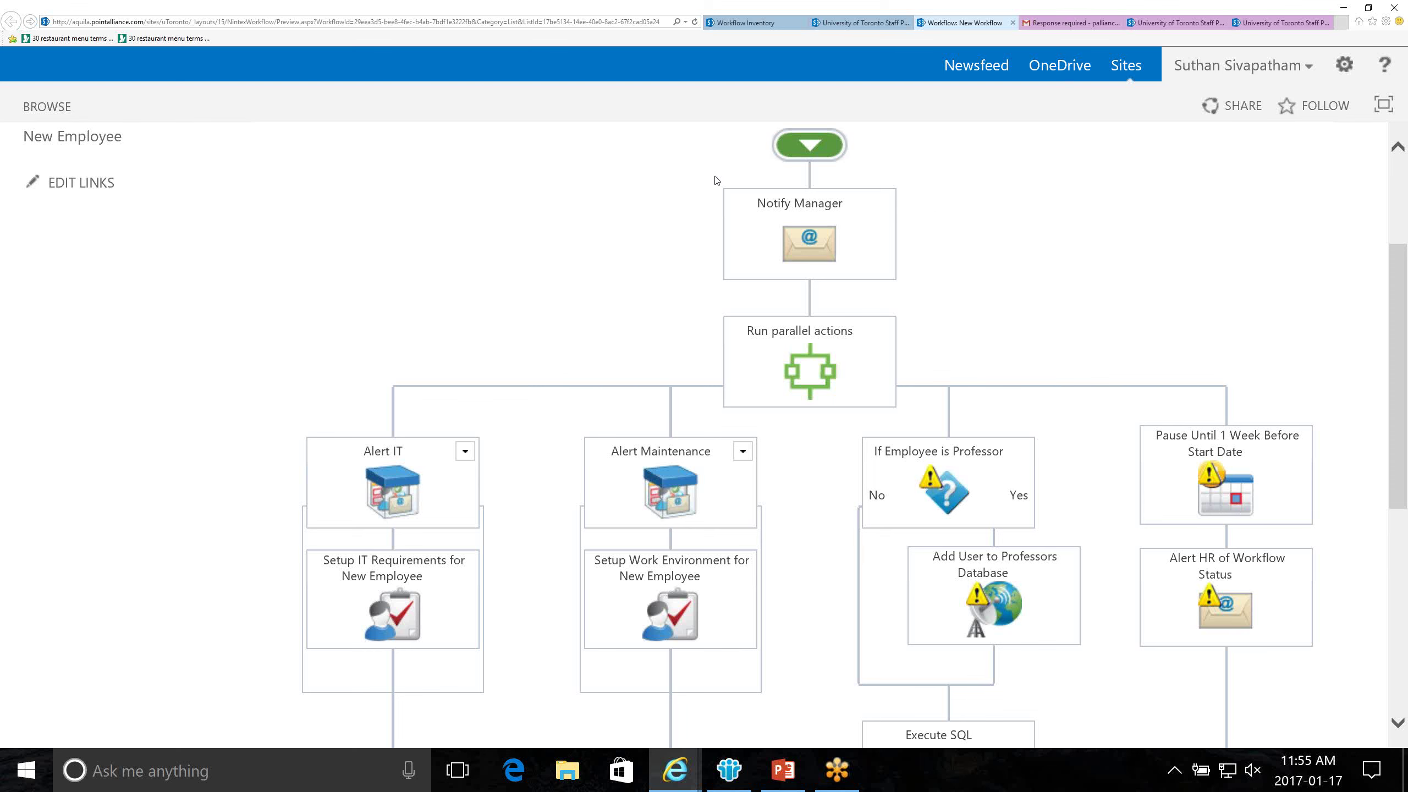
pyautogui.scroll(-1, 477, 430)
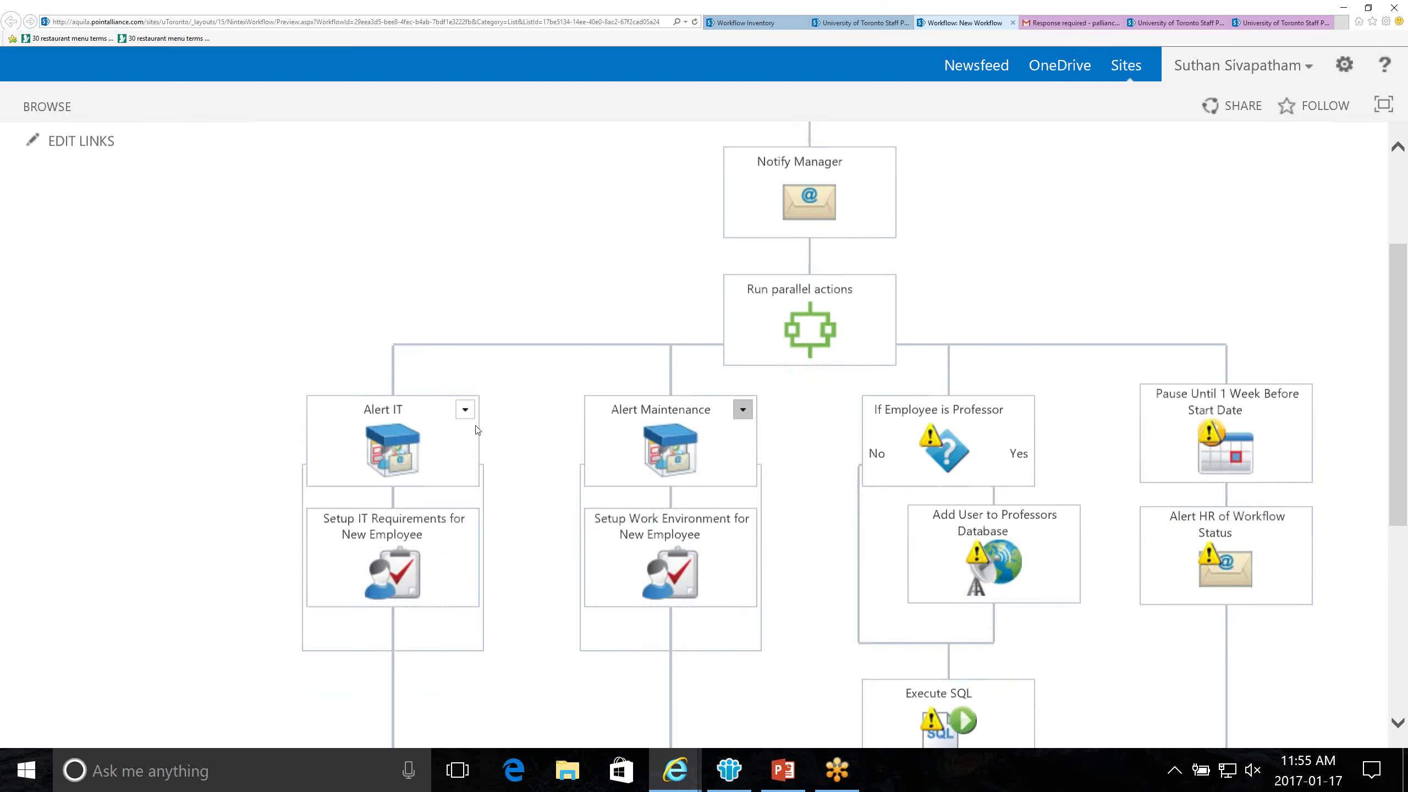
pyautogui.scroll(-3, 477, 430)
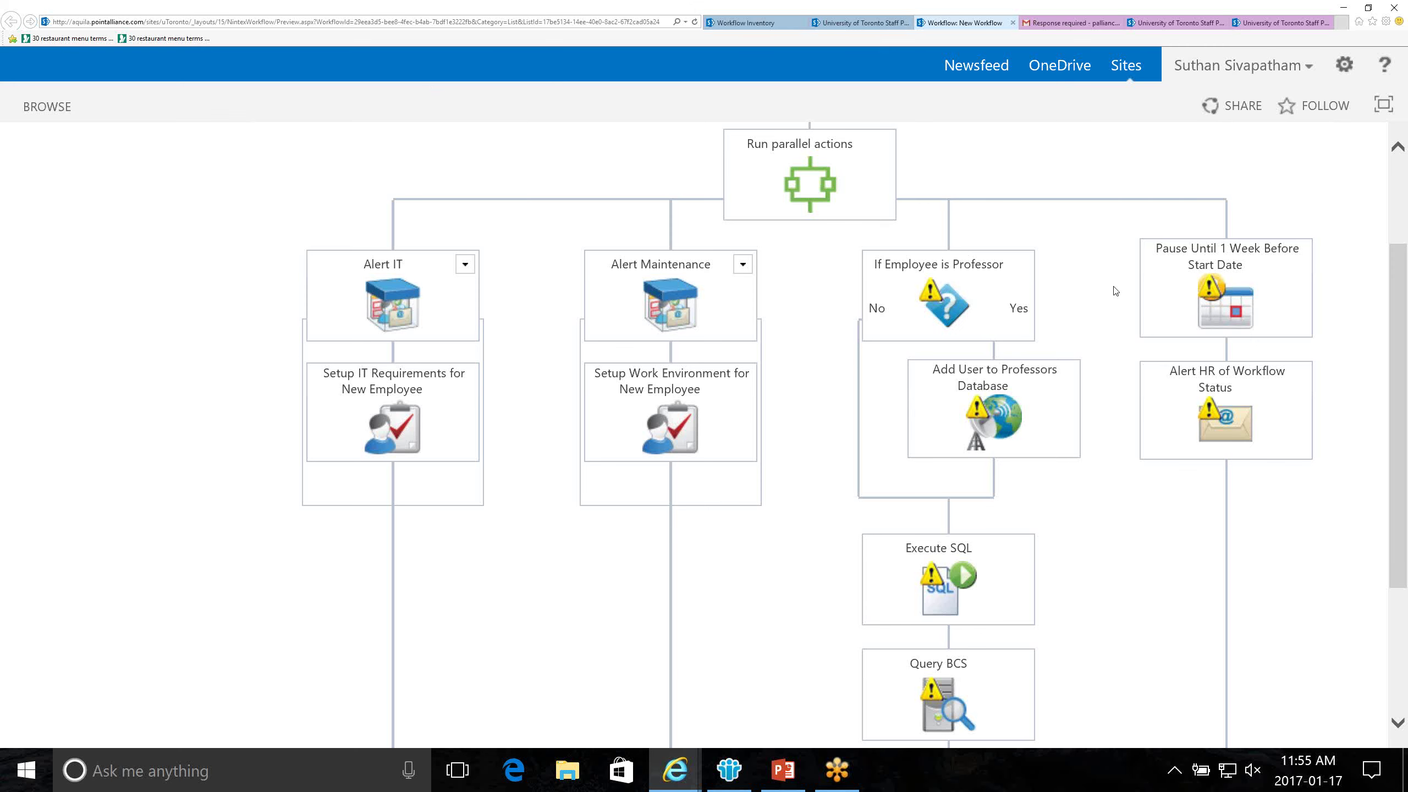
# Step: Open New Workflow for editing in the Nintex Workflow Designer
pyautogui.scroll(3, 1109, 288)
pyautogui.scroll(3, 1102, 287)
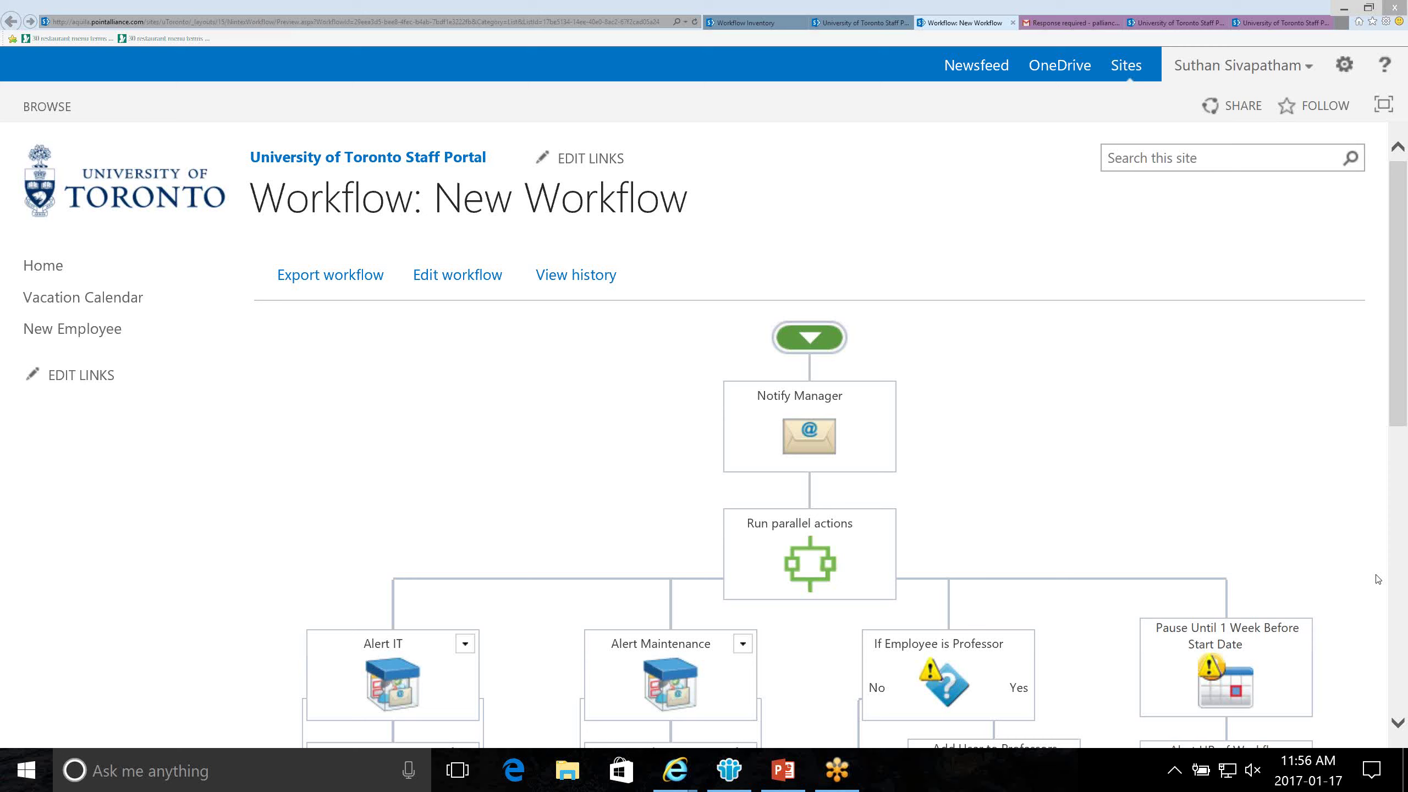
pyautogui.click(438, 284)
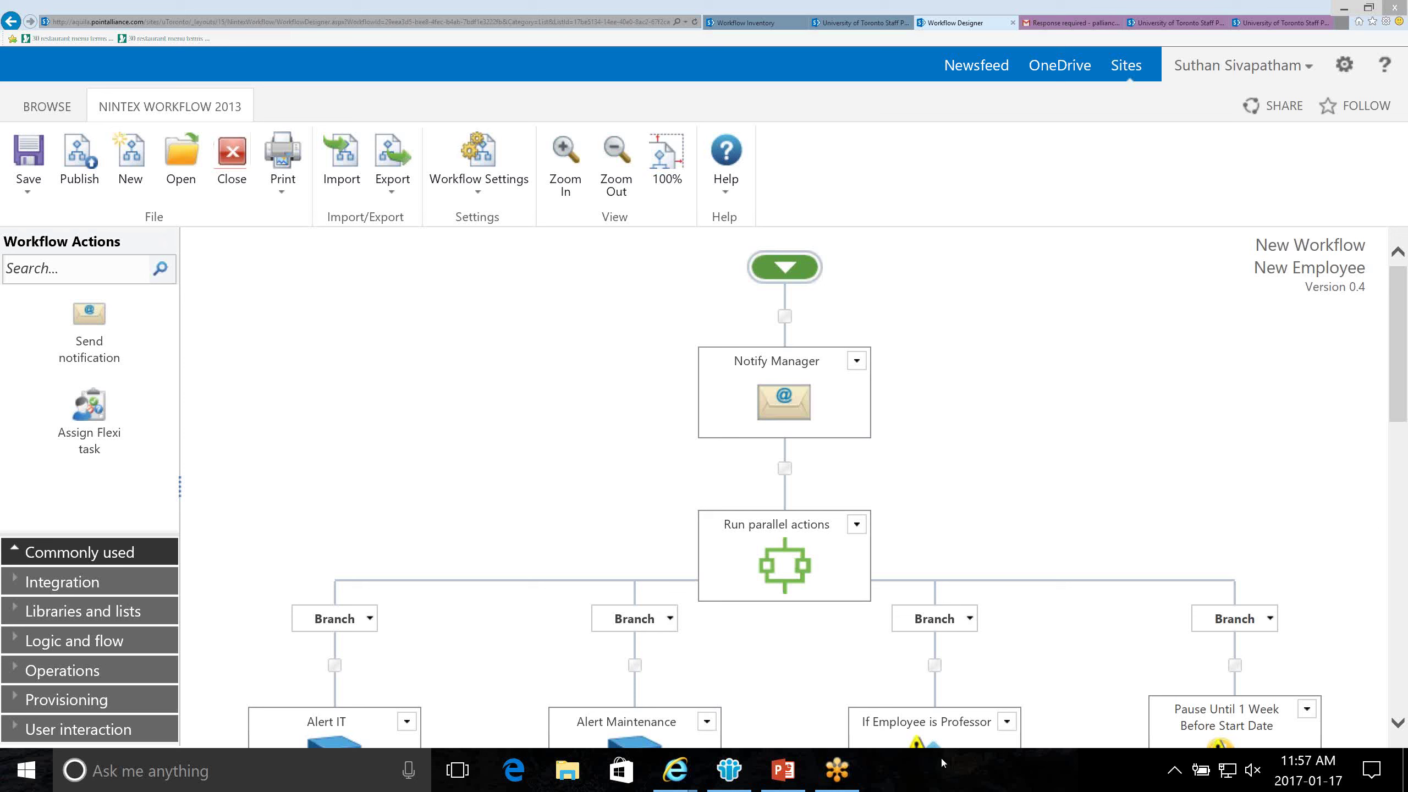
# Step: Switch to the Business Processes with Nintex Workflows for SharePoint presentation in PowerPoint and show slide 32, Point Alliance
pyautogui.moveTo(789, 788)
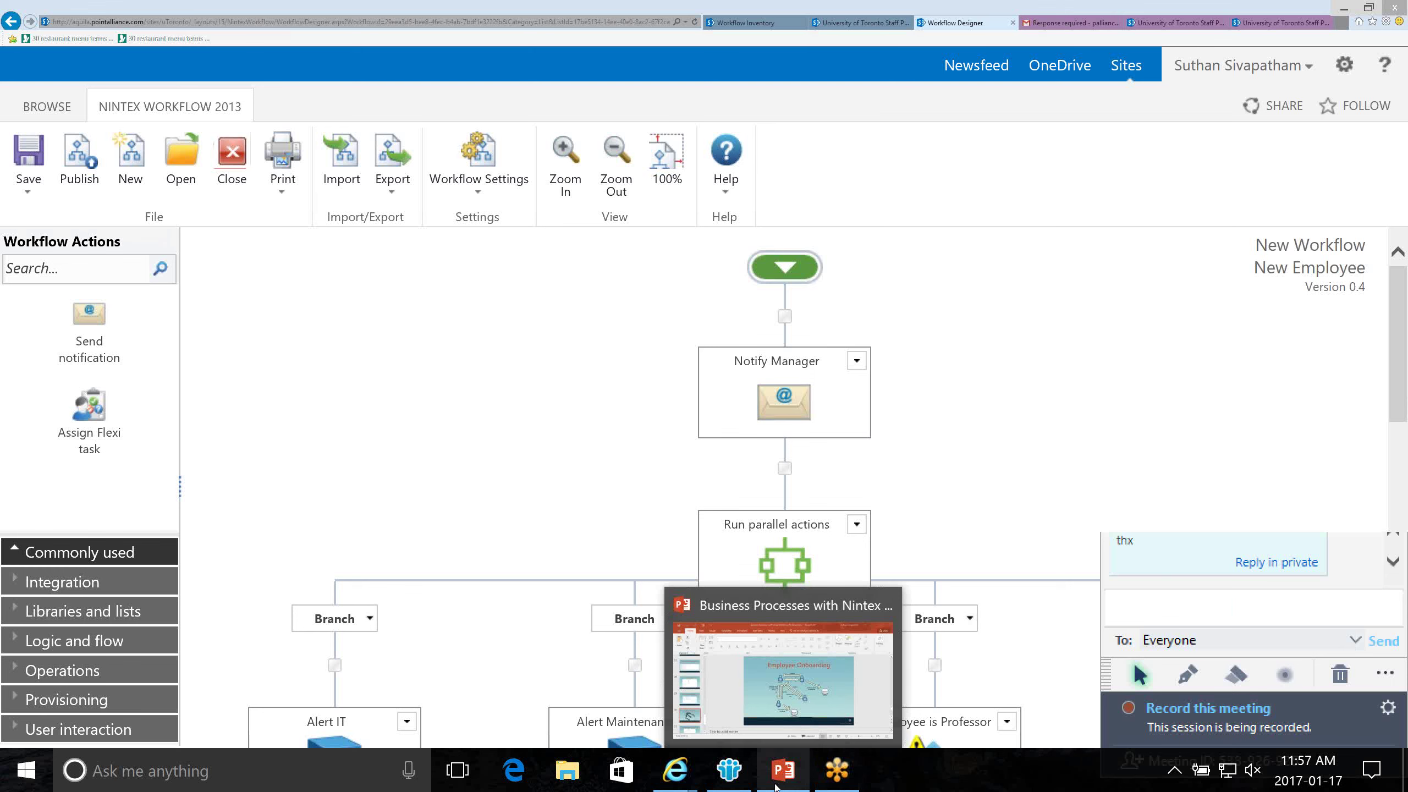
pyautogui.click(776, 787)
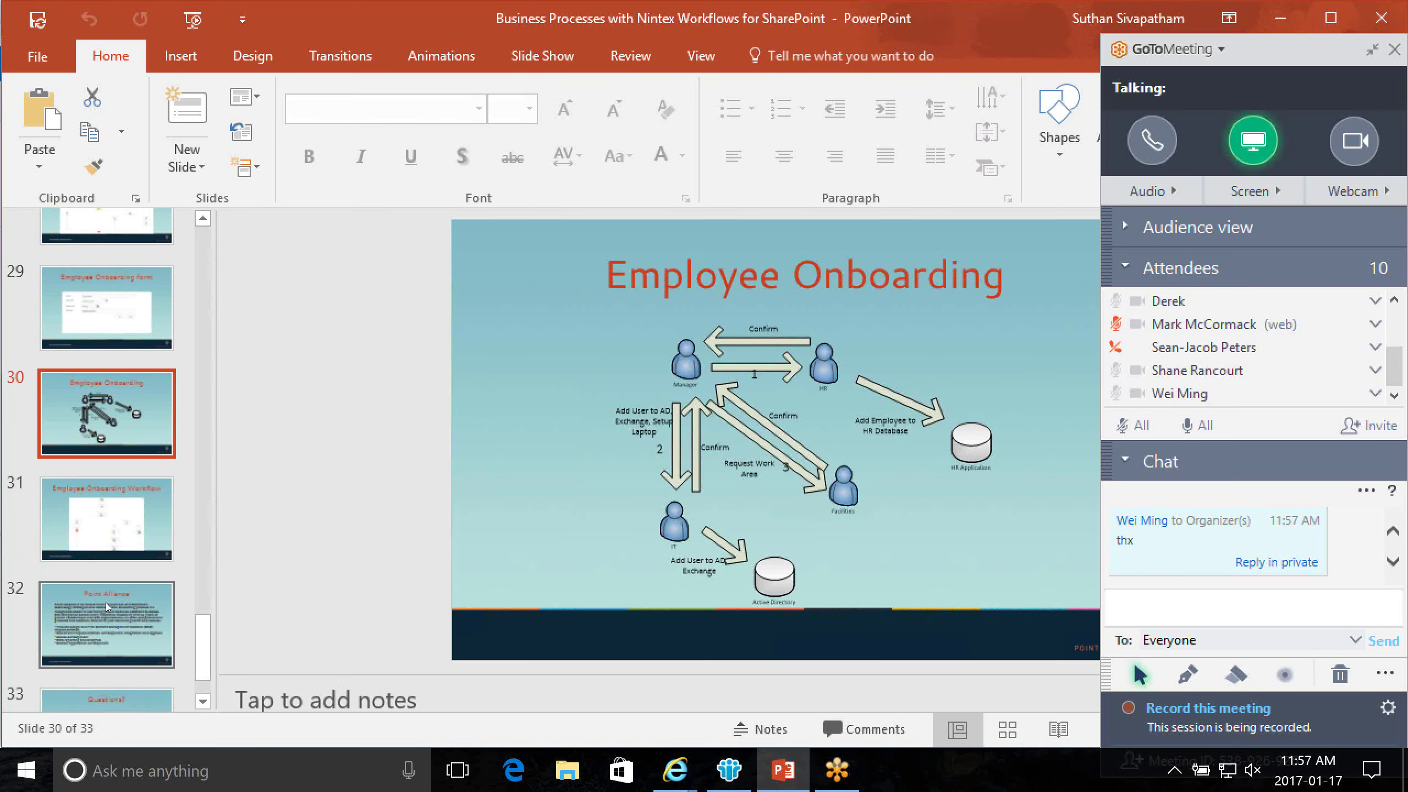
pyautogui.click(105, 603)
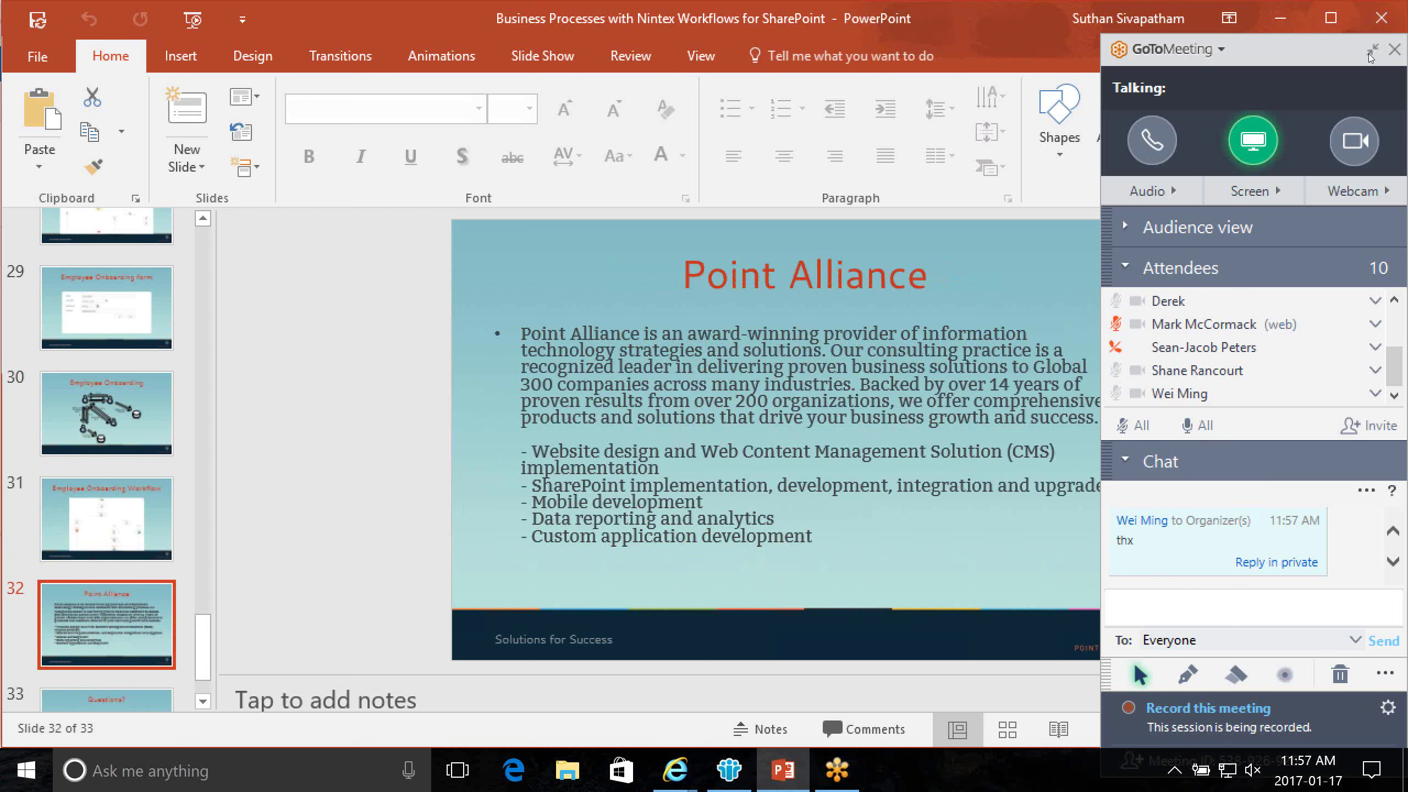